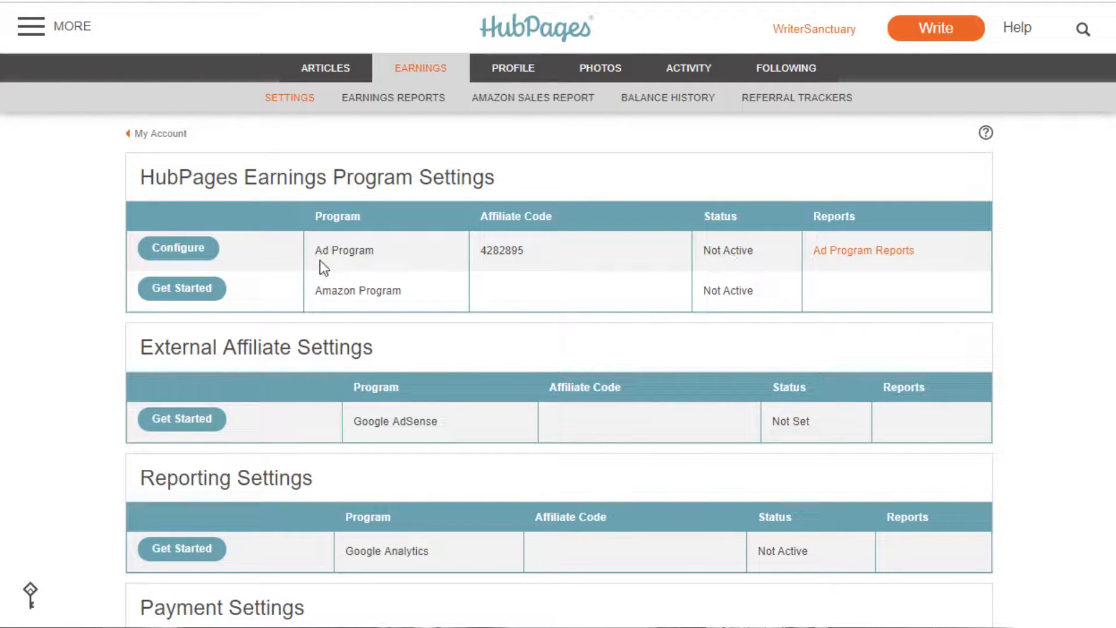
Step: Sign up for the HubPages Earnings Program by associating an existing PayPal account, passing the security challenge and logging in with PayPal
{"action": "left_click", "coordinate": [178, 250]}
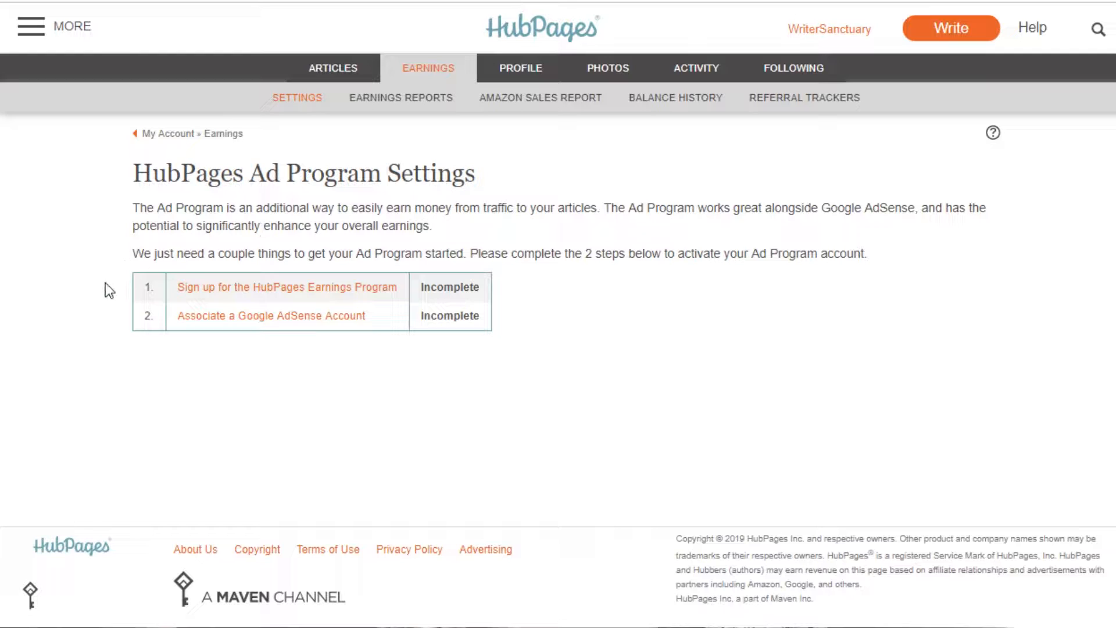
{"action": "left_click", "coordinate": [360, 287]}
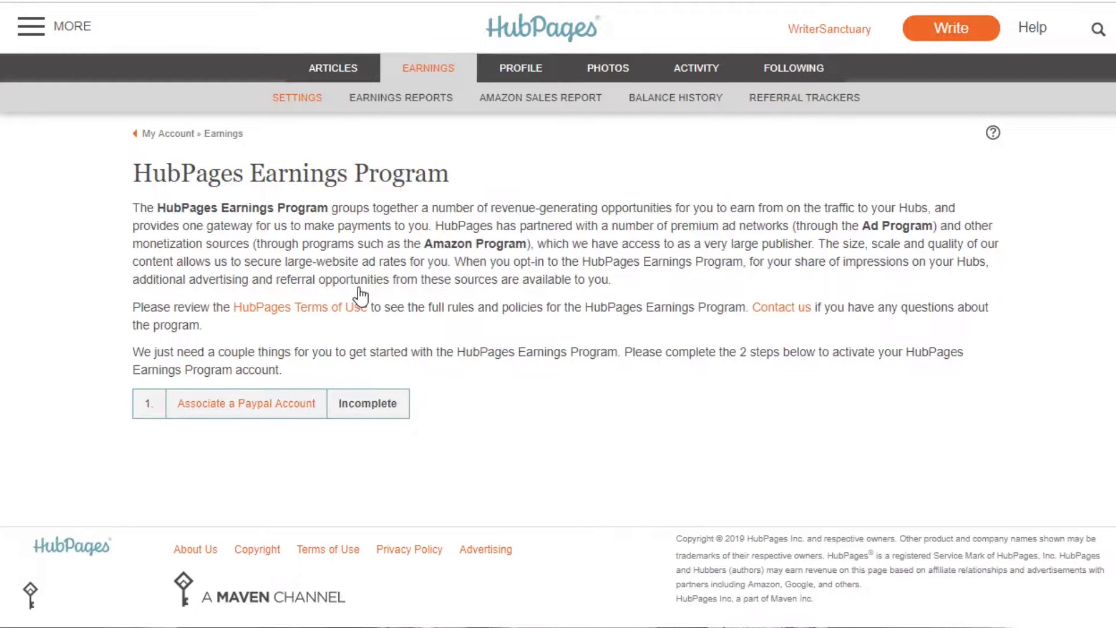
{"action": "left_click", "coordinate": [245, 407]}
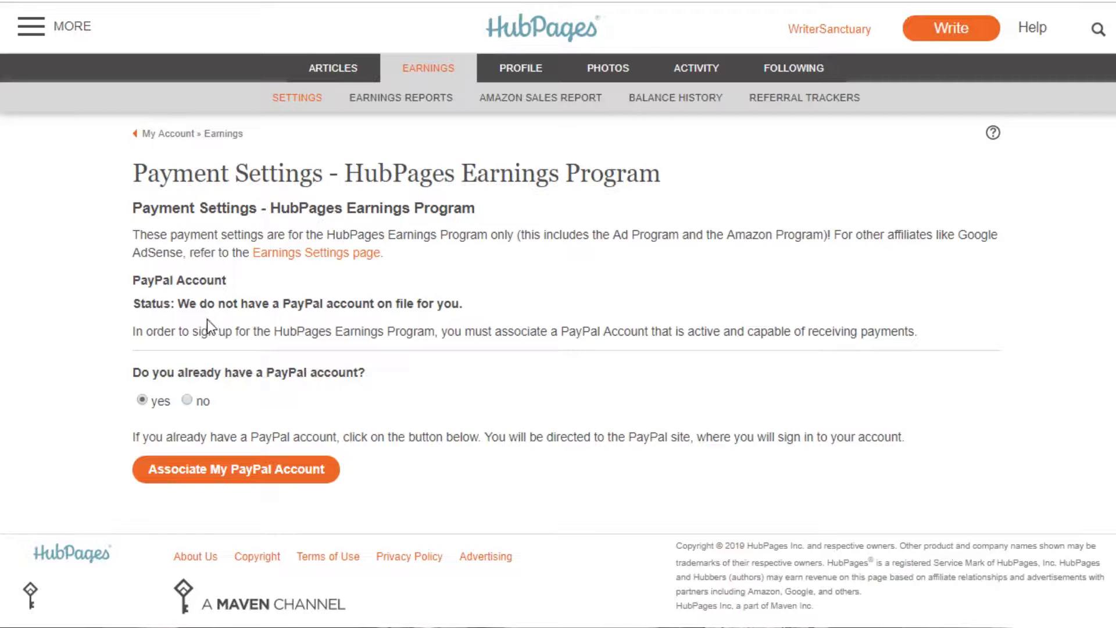
{"action": "left_click", "coordinate": [229, 472]}
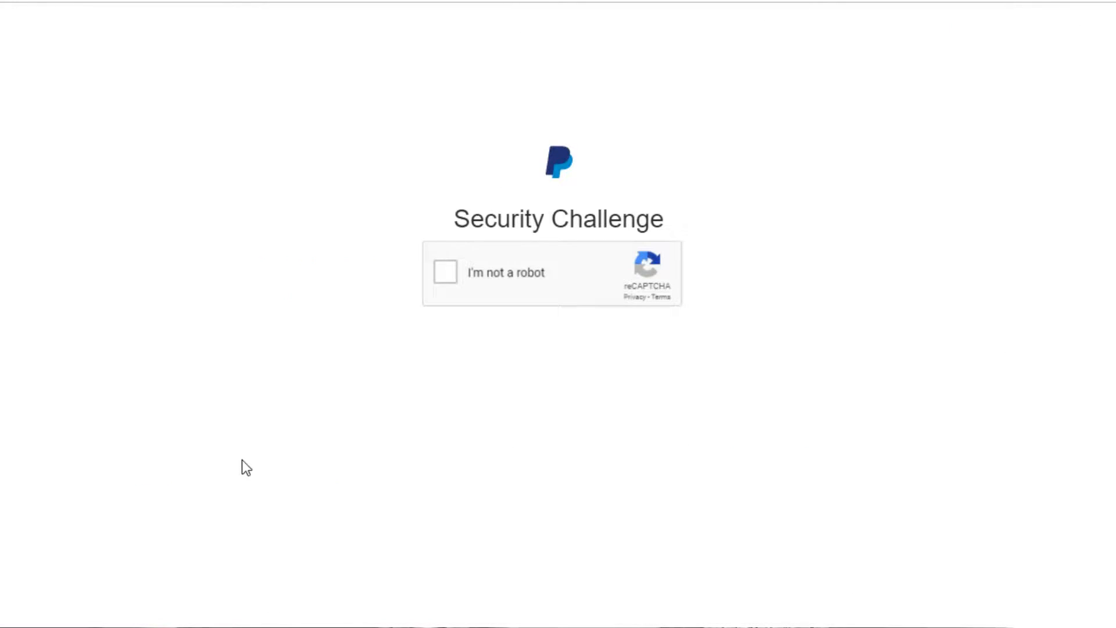
{"action": "left_click", "coordinate": [443, 270]}
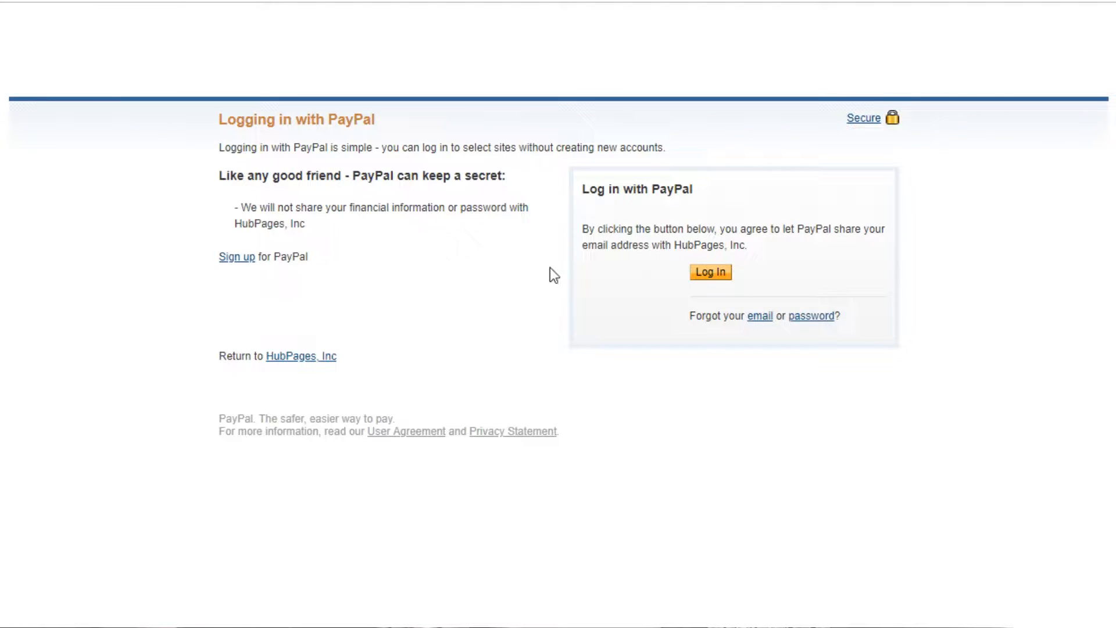
{"action": "left_click", "coordinate": [710, 277]}
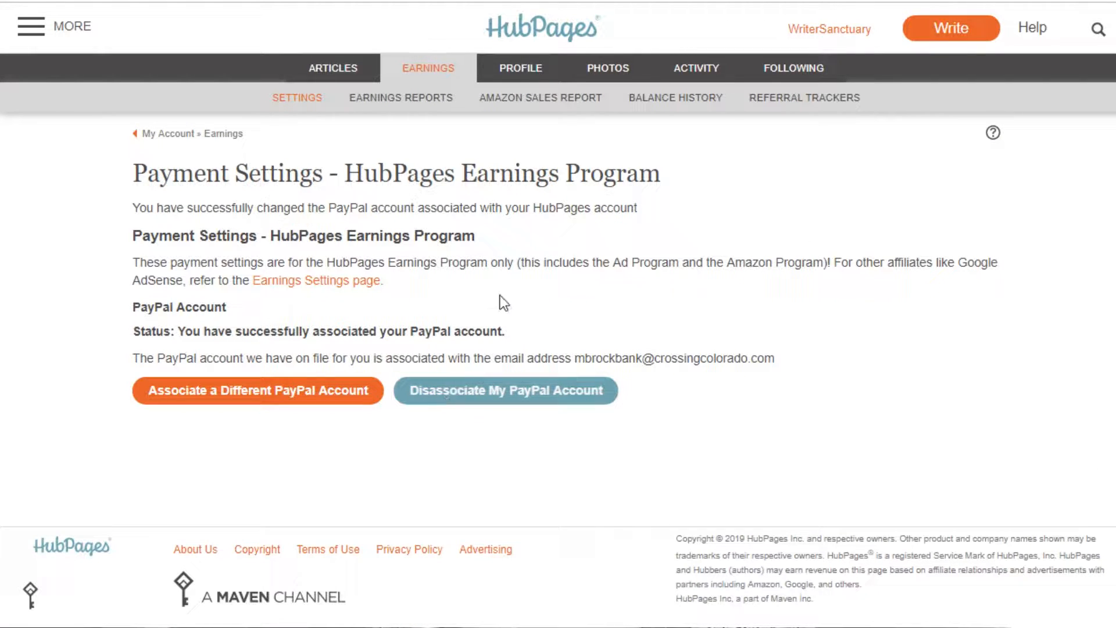
Step: Associate an existing Google AdSense account with the Ad Program, answering the identity security question and accepting the association
{"action": "left_click", "coordinate": [297, 104]}
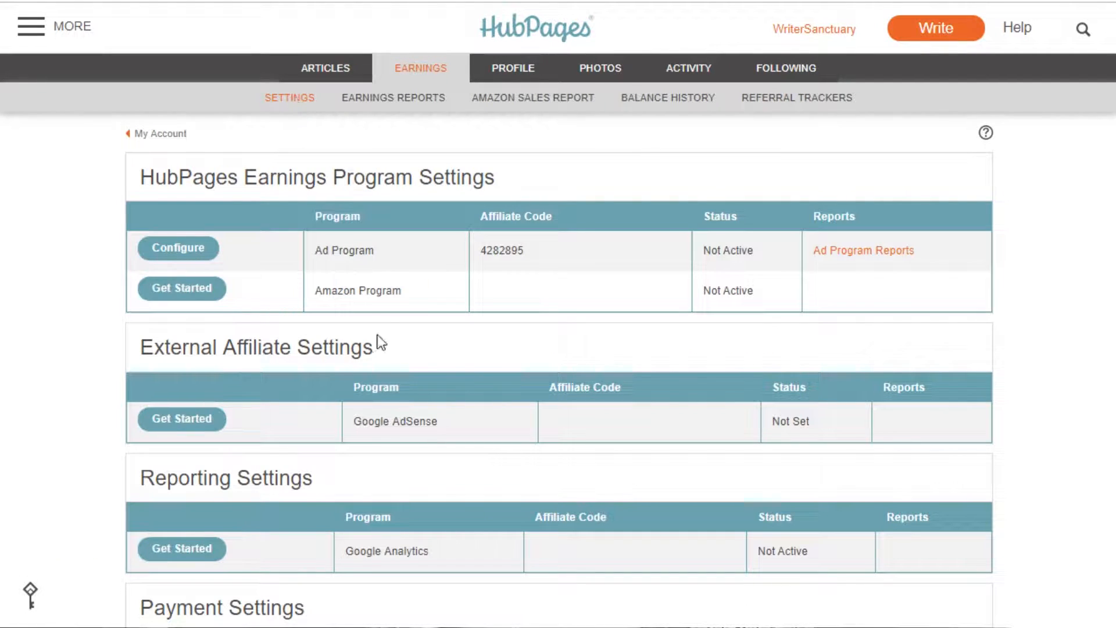
{"action": "left_click", "coordinate": [196, 259]}
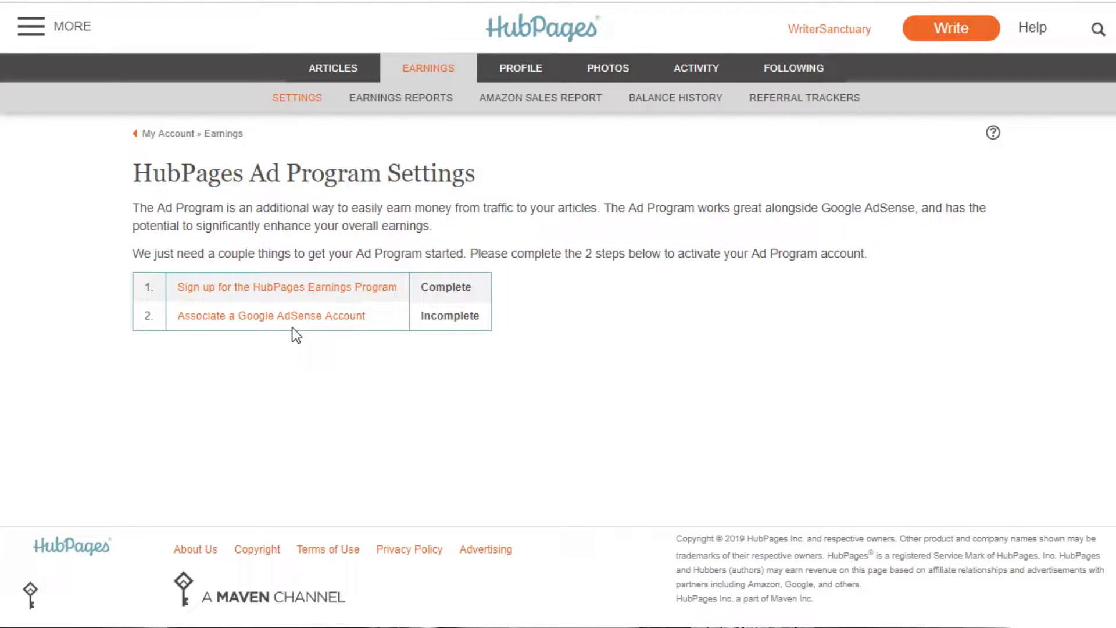
{"action": "left_click", "coordinate": [330, 320]}
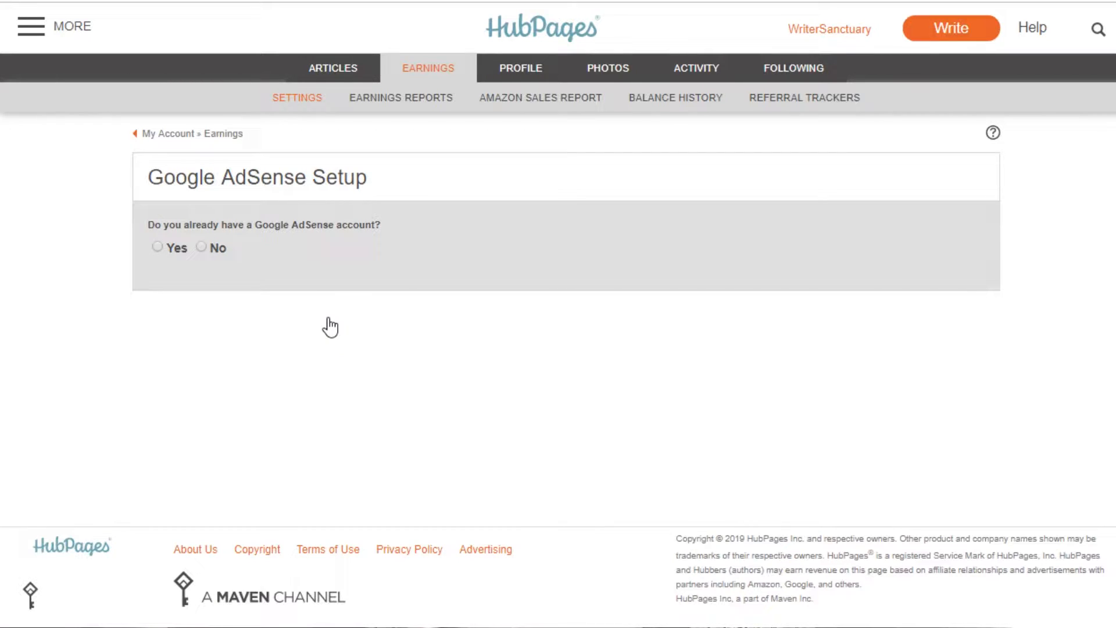
{"action": "left_click", "coordinate": [157, 247]}
{"action": "left_click", "coordinate": [257, 378]}
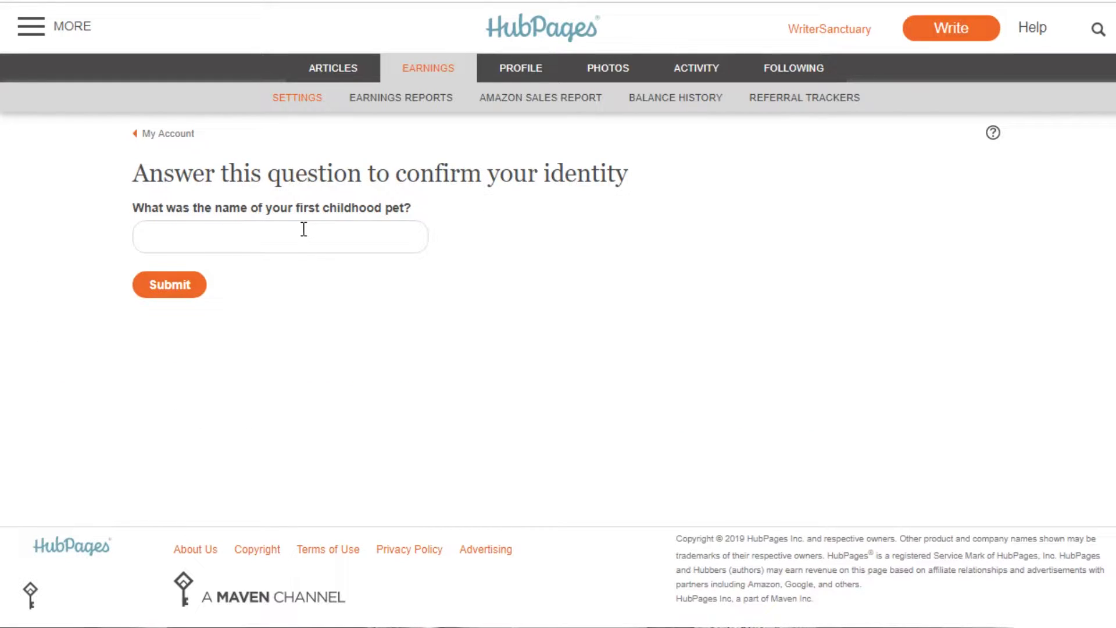
{"action": "left_click", "coordinate": [303, 229]}
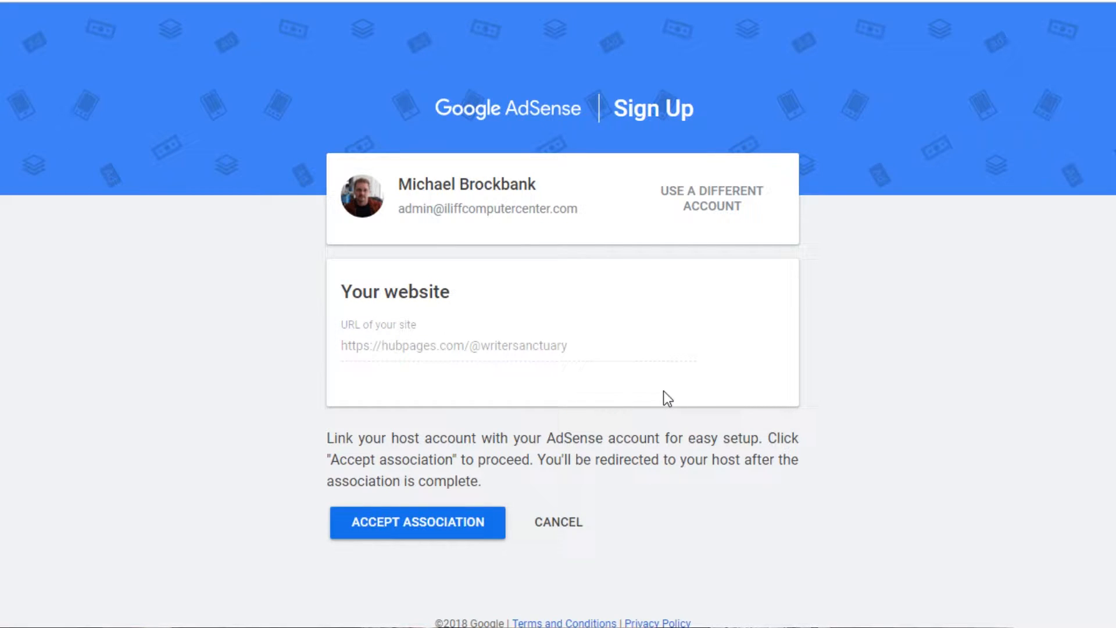
{"action": "left_click", "coordinate": [426, 523]}
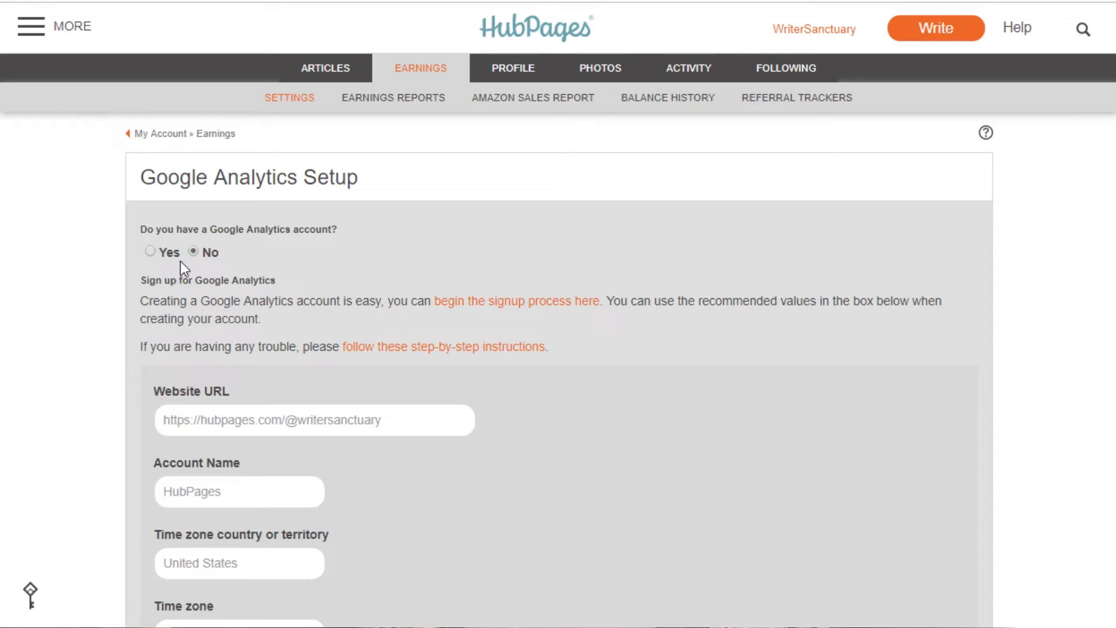
Step: Show the Google Analytics setup for an existing account and review the tracking ID instructions
{"action": "left_click", "coordinate": [150, 251]}
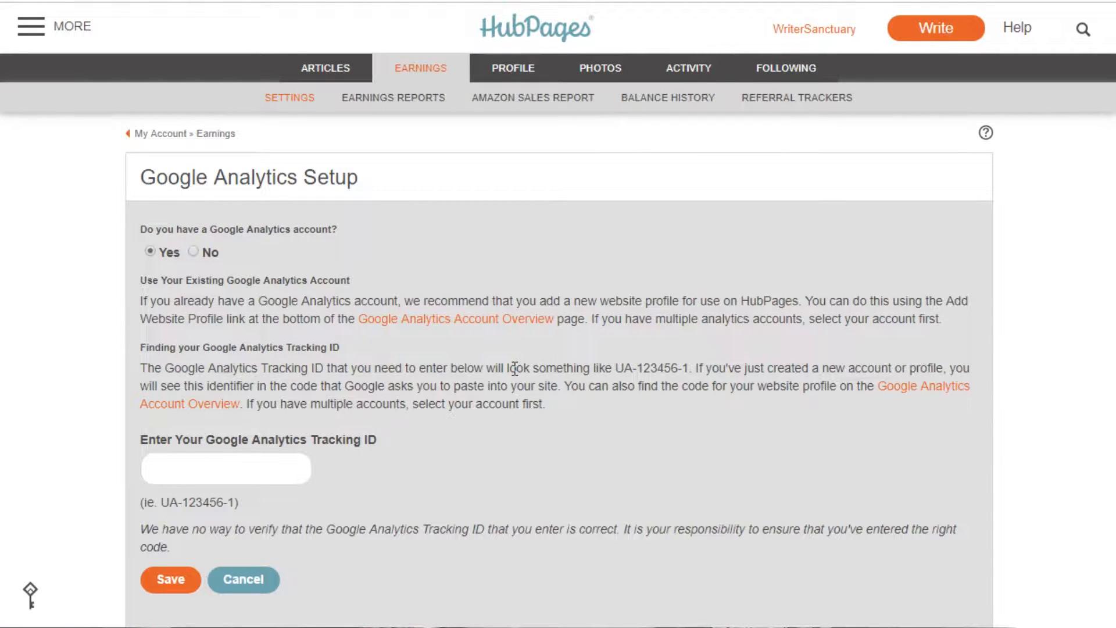
{"action": "scroll", "coordinate": [514, 369], "scroll_direction": "down", "scroll_amount": 3}
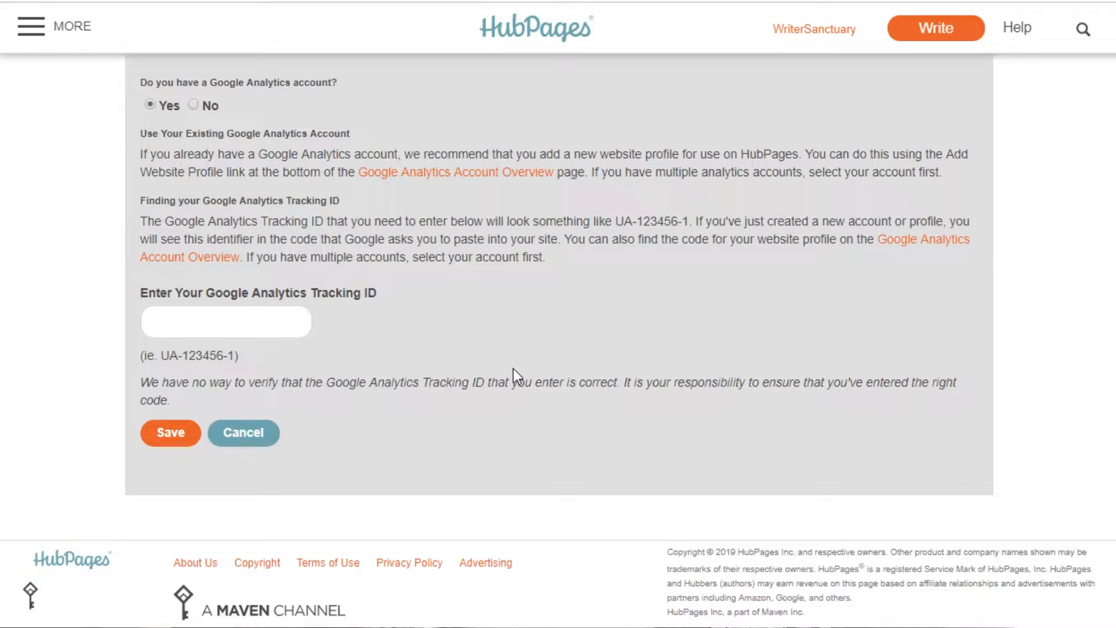
{"action": "scroll", "coordinate": [514, 368], "scroll_direction": "up", "scroll_amount": 2}
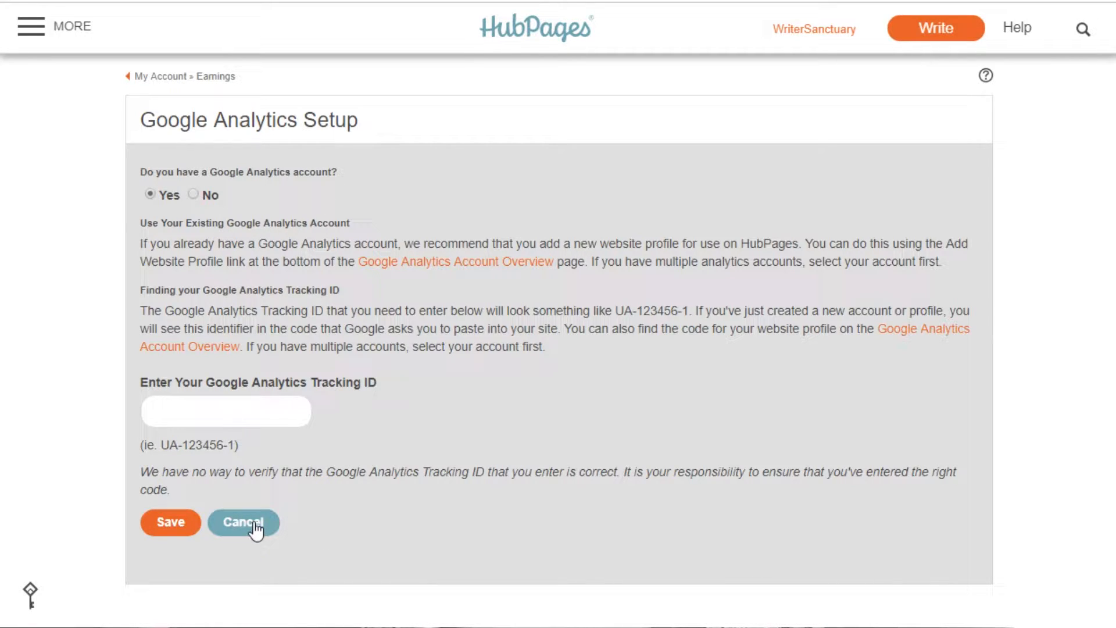
Step: Start a new article titled "5 Solid Reasons Beginner Writers Should Use Content Mills"
{"action": "left_click", "coordinate": [930, 35]}
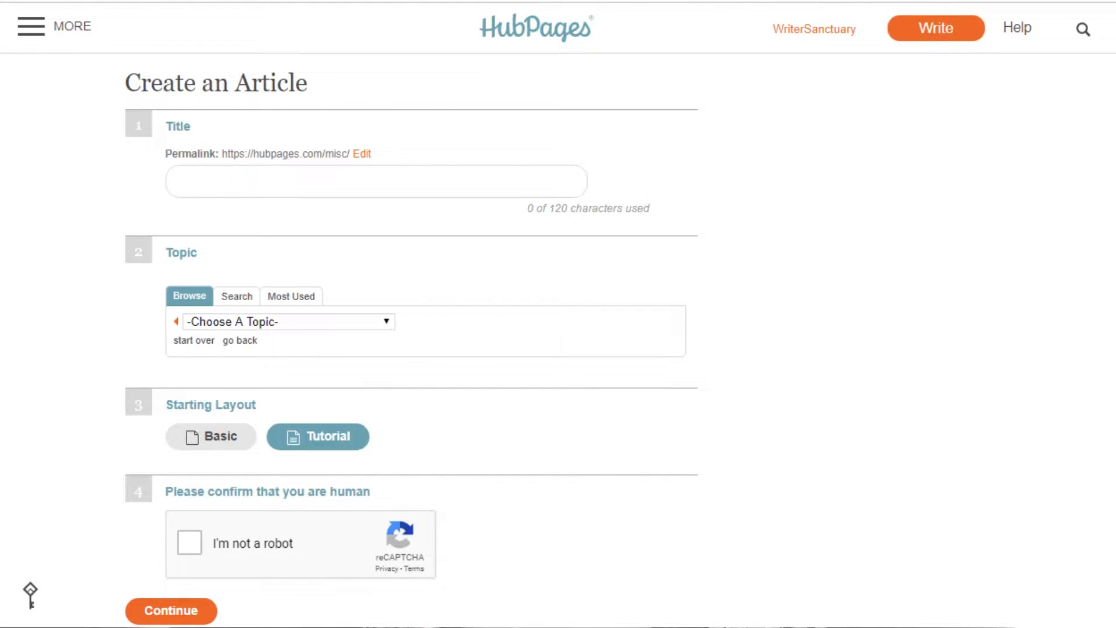
{"action": "left_click", "coordinate": [339, 177]}
{"action": "type", "text": "5 Solid Reasons Beginner Writers Should Use Content Mills"}
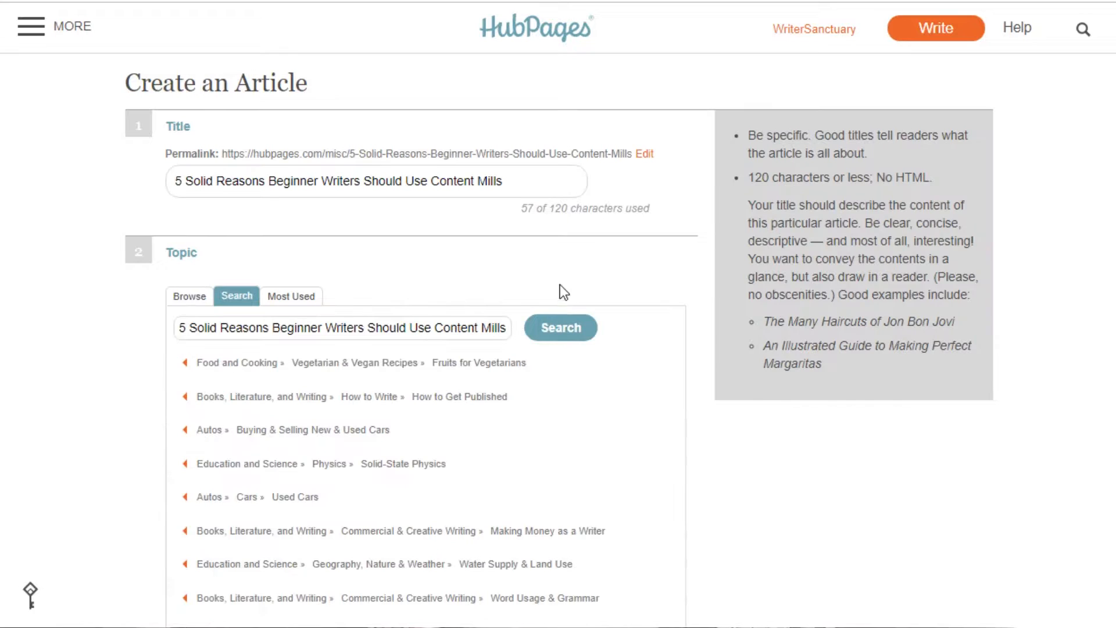
Step: Search topics for "freelance writing", assign How to Write » How to Get Started with Freelancing, and pass the human check to create the Tutorial-layout article
{"action": "left_click", "coordinate": [188, 298]}
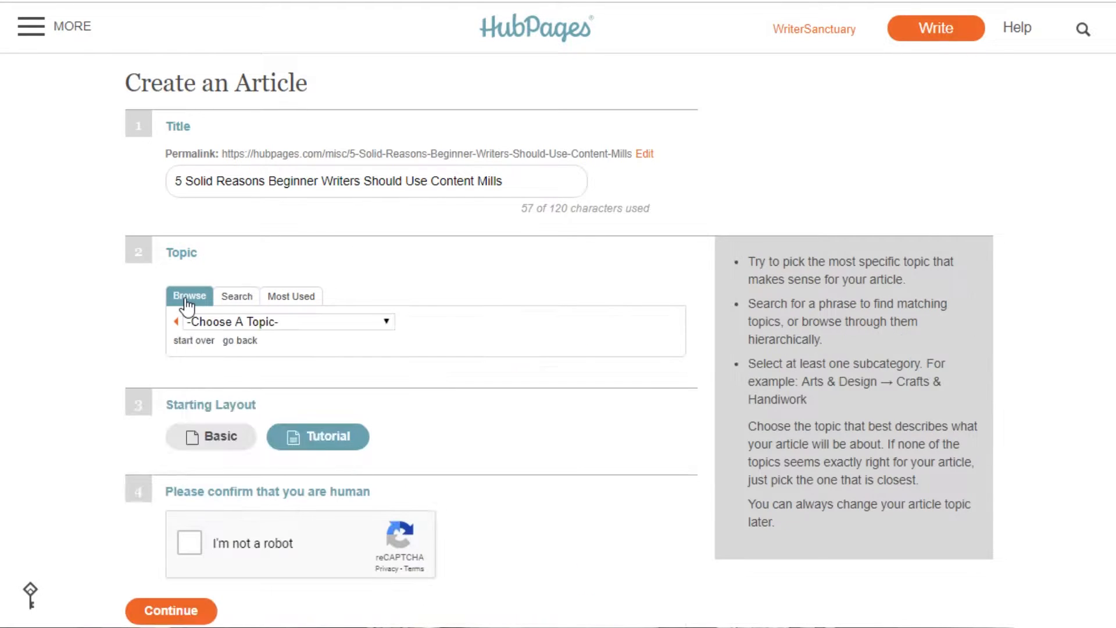
{"action": "left_click", "coordinate": [231, 298]}
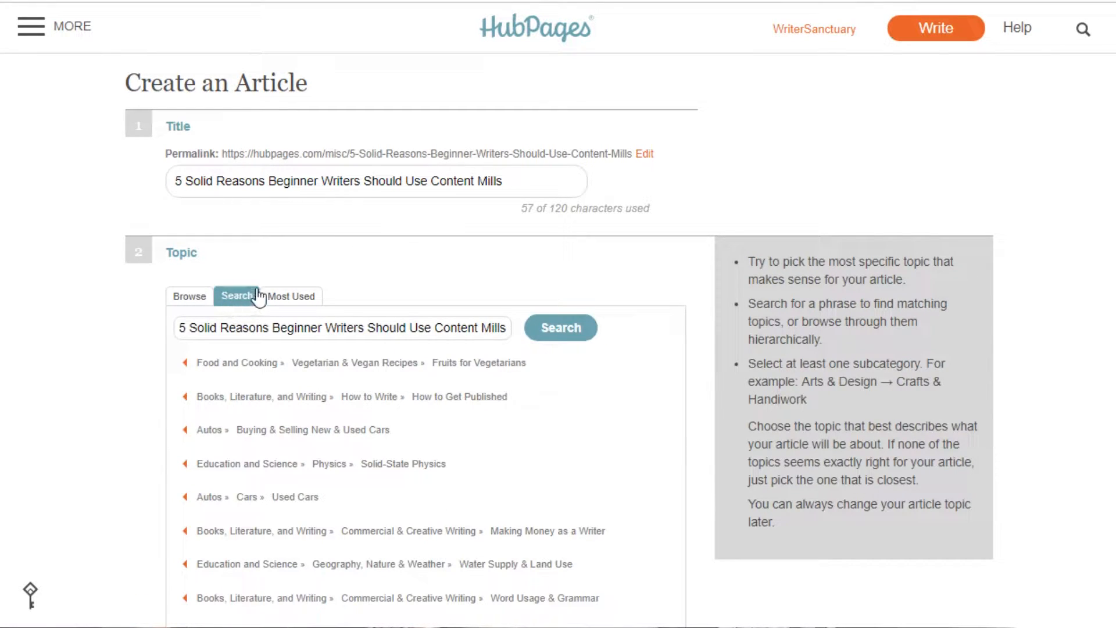
{"action": "scroll", "coordinate": [424, 247], "scroll_direction": "down", "scroll_amount": 2}
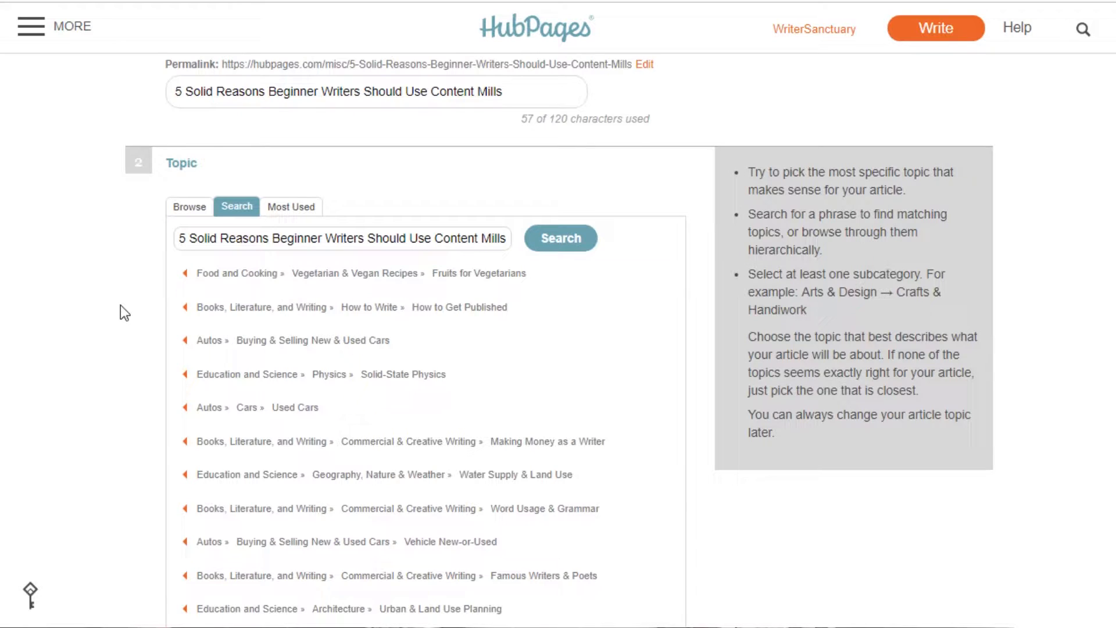
{"action": "scroll", "coordinate": [121, 306], "scroll_direction": "down", "scroll_amount": 2}
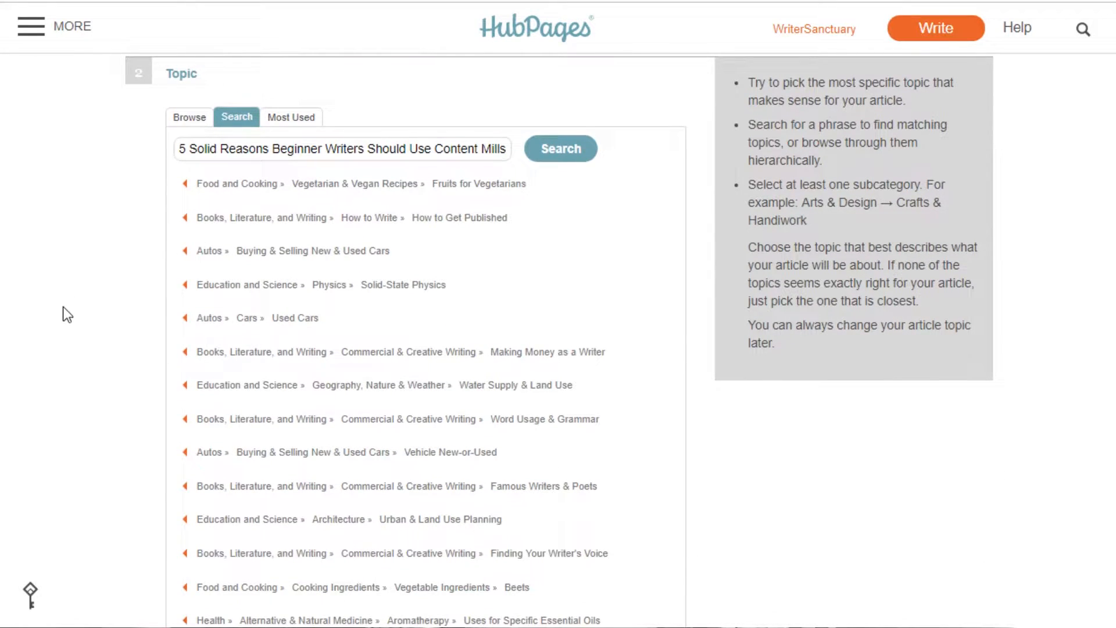
{"action": "scroll", "coordinate": [67, 343], "scroll_direction": "down", "scroll_amount": 6}
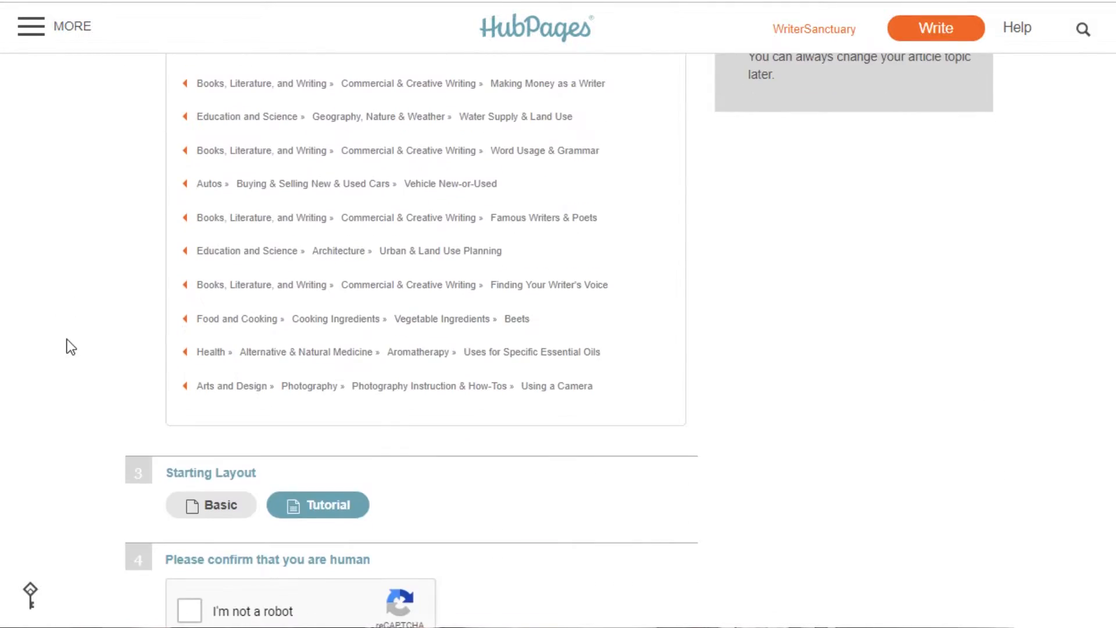
{"action": "scroll", "coordinate": [67, 346], "scroll_direction": "up", "scroll_amount": 8}
{"action": "triple_click", "coordinate": [264, 239]}
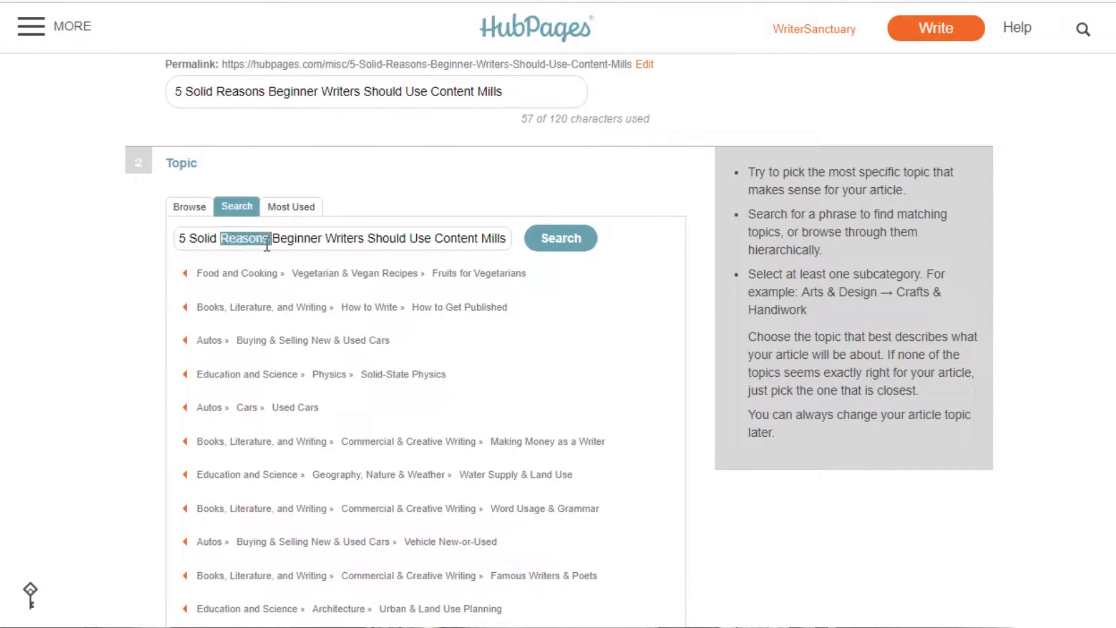
{"action": "type", "text": "fre"}
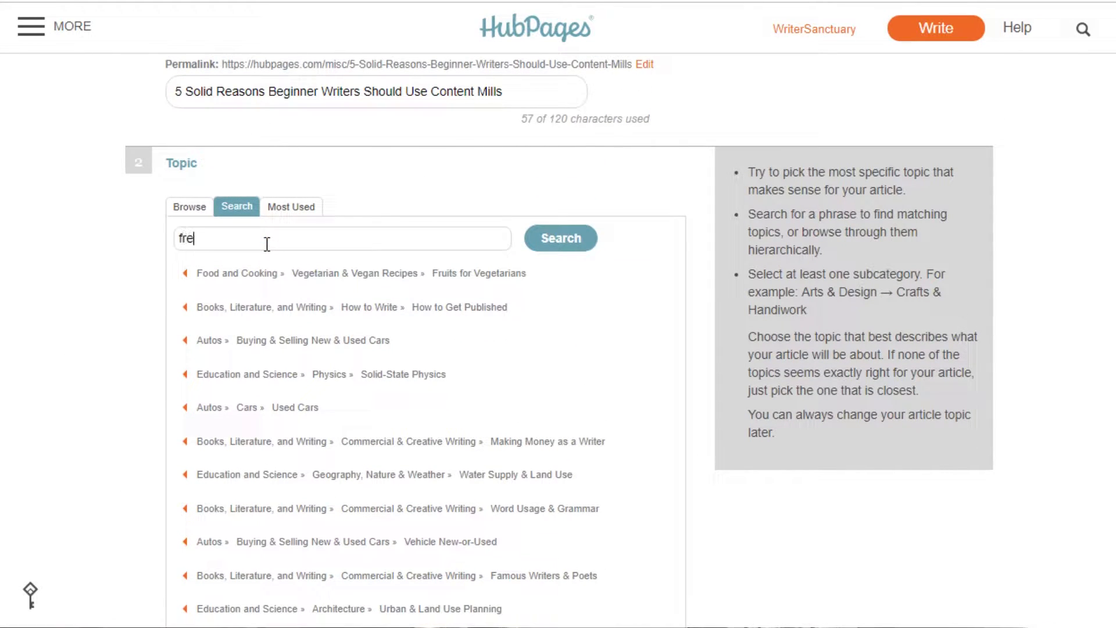
{"action": "type", "text": "elance writing"}
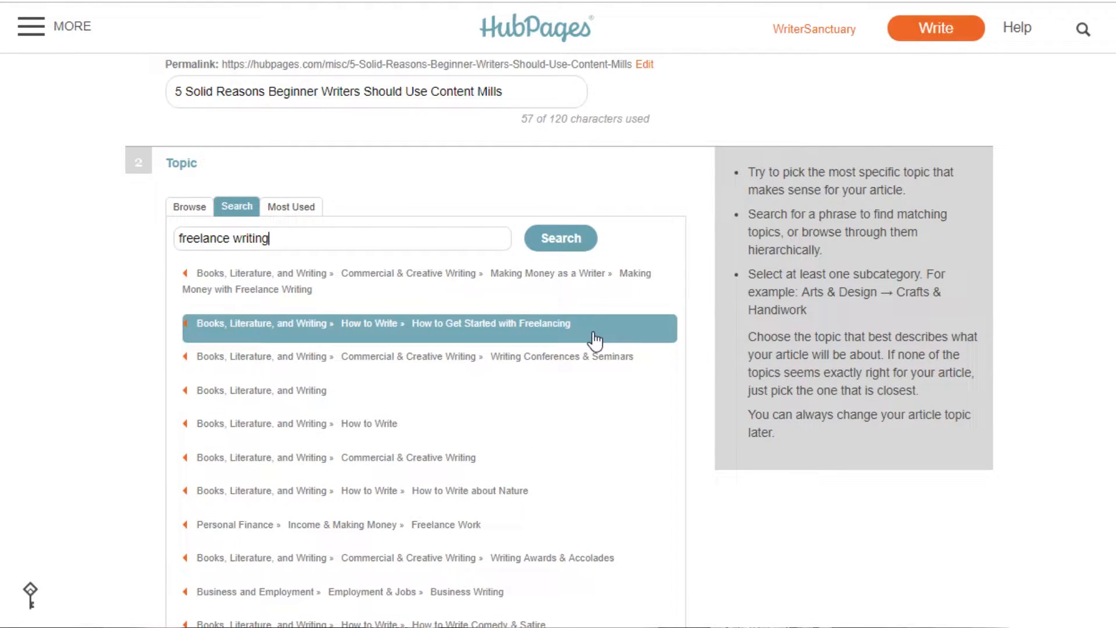
{"action": "left_click", "coordinate": [594, 335]}
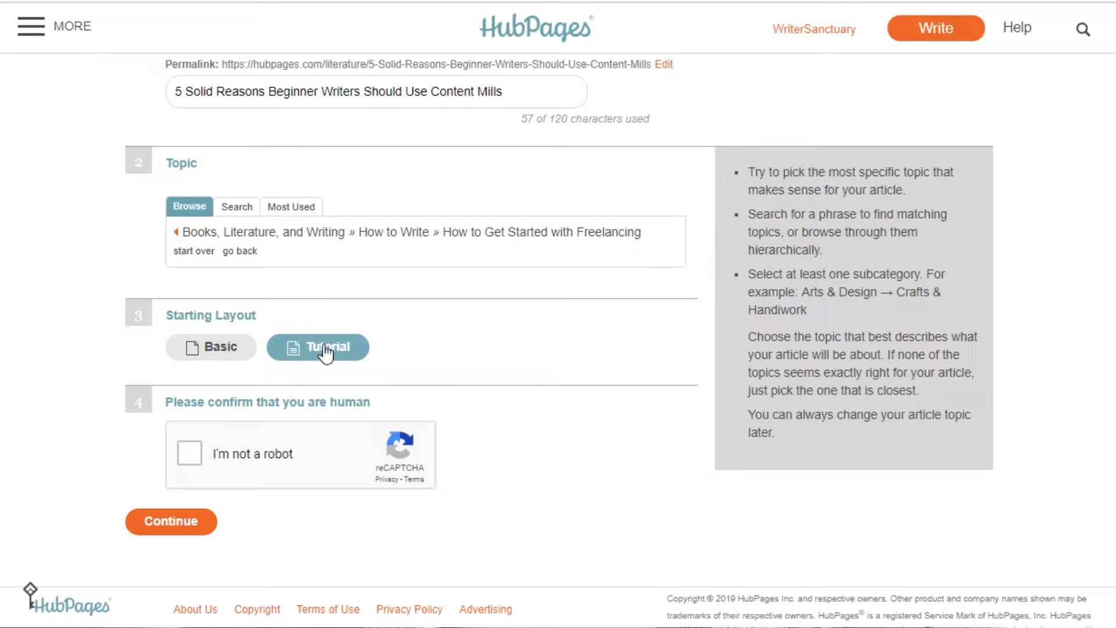
{"action": "left_click", "coordinate": [190, 453]}
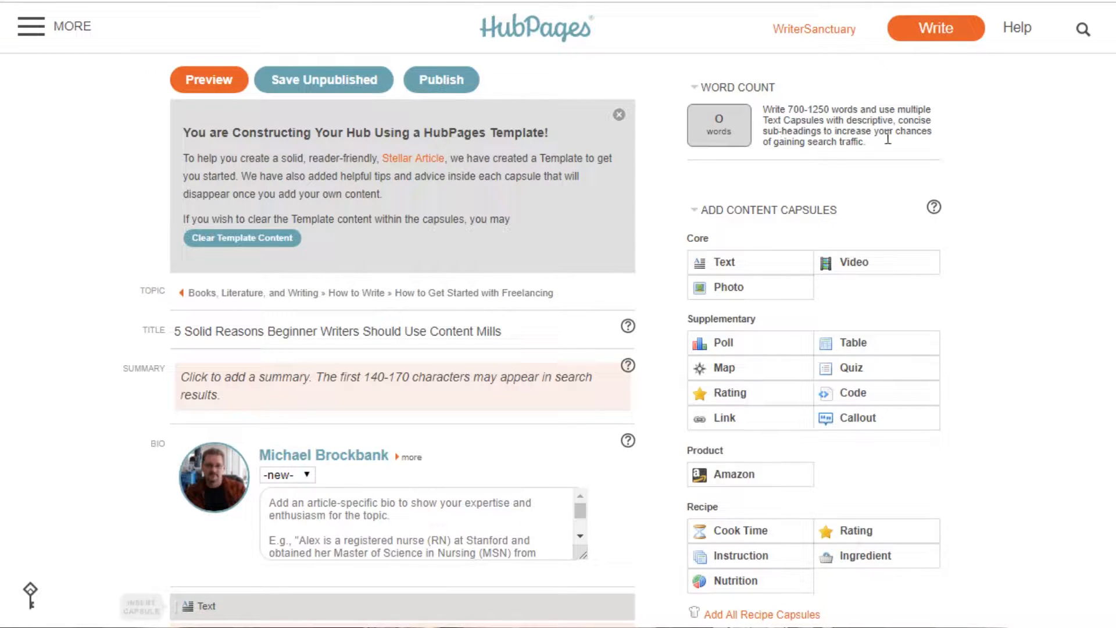
Step: Examine the article template's text, photo, callout and table capsules with their writing tips
{"action": "scroll", "coordinate": [523, 289], "scroll_direction": "down", "scroll_amount": 4}
{"action": "scroll", "coordinate": [523, 288], "scroll_direction": "down", "scroll_amount": 7}
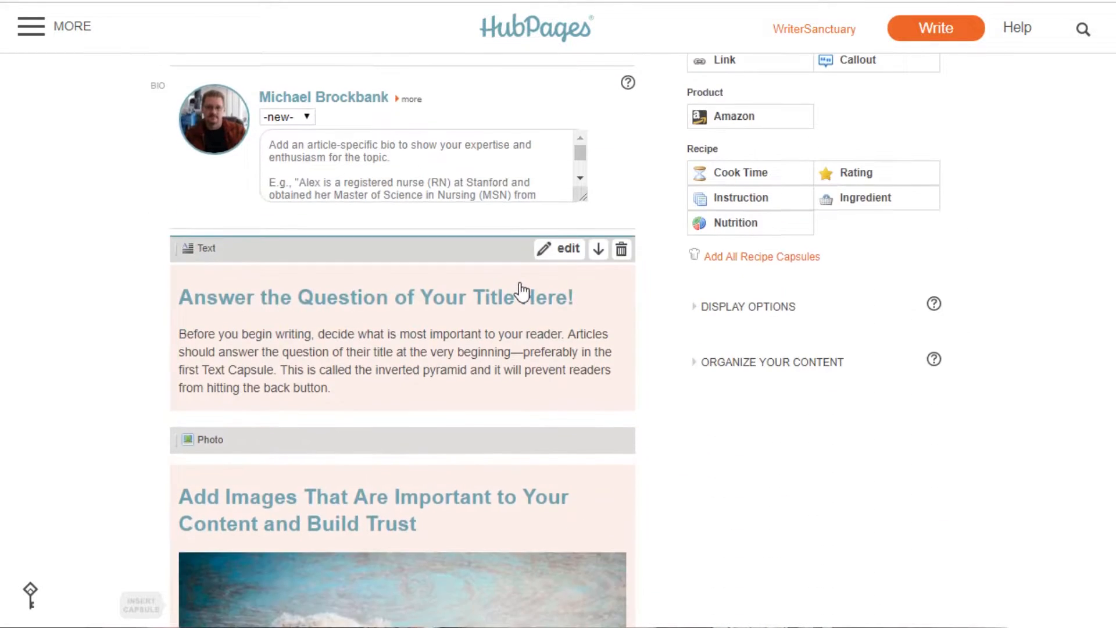
{"action": "scroll", "coordinate": [521, 291], "scroll_direction": "up", "scroll_amount": 5}
{"action": "scroll", "coordinate": [521, 292], "scroll_direction": "up", "scroll_amount": 5}
{"action": "scroll", "coordinate": [521, 292], "scroll_direction": "down", "scroll_amount": 15}
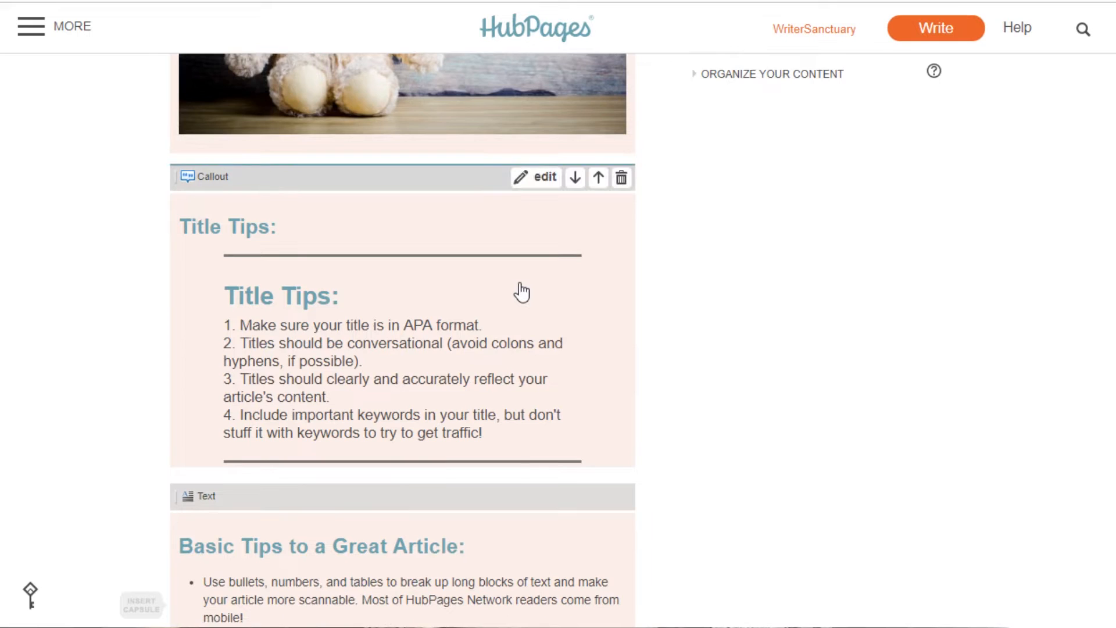
{"action": "scroll", "coordinate": [521, 291], "scroll_direction": "down", "scroll_amount": 8}
{"action": "scroll", "coordinate": [521, 291], "scroll_direction": "down", "scroll_amount": 6}
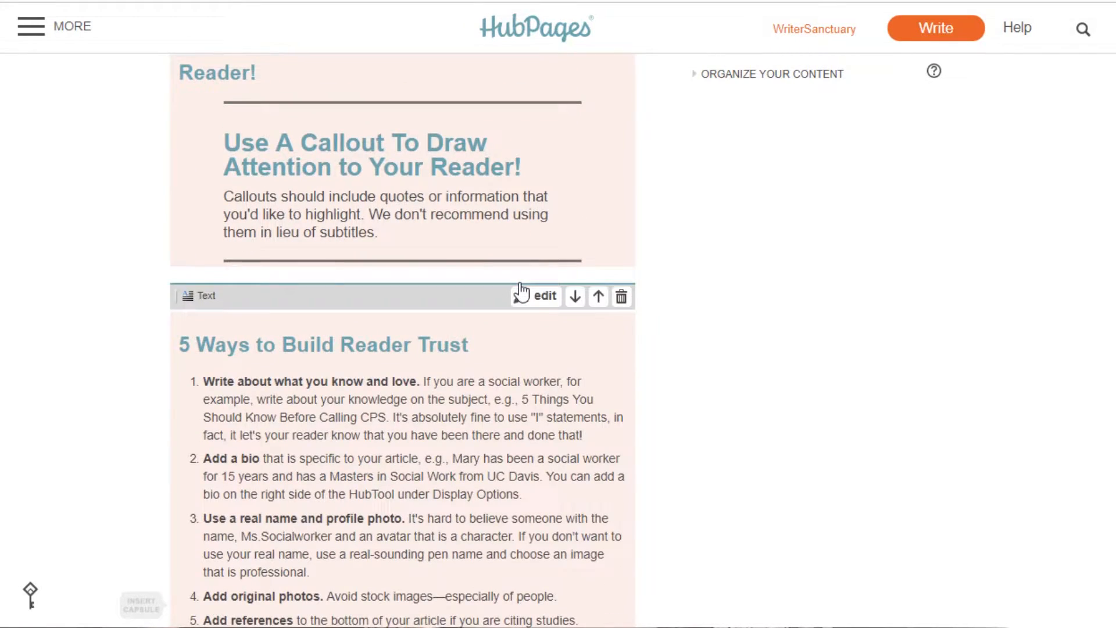
{"action": "scroll", "coordinate": [521, 291], "scroll_direction": "down", "scroll_amount": 6}
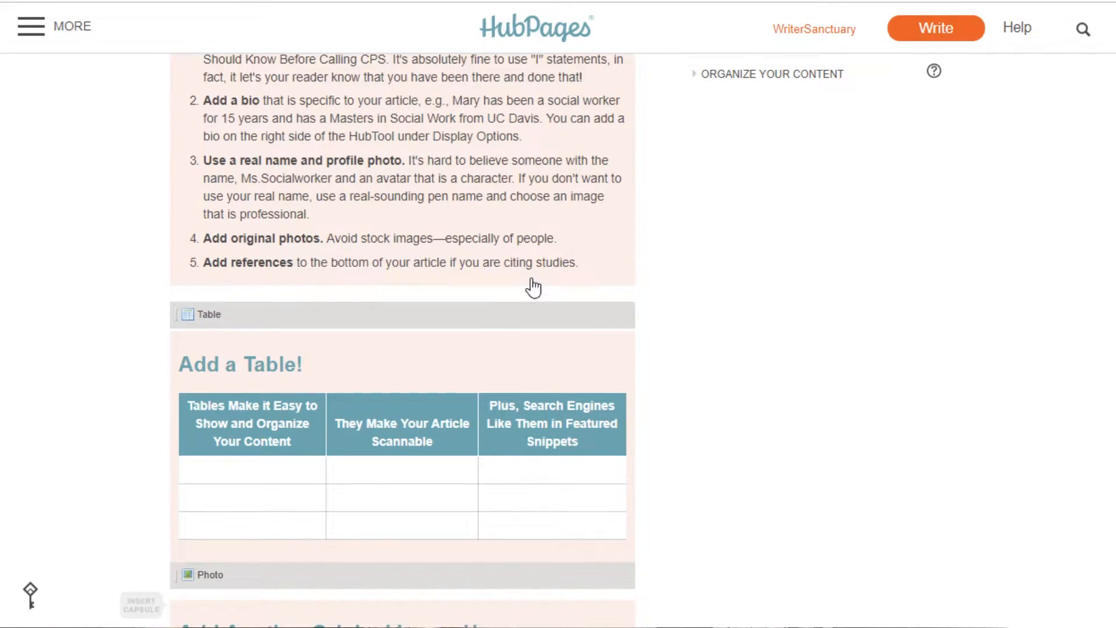
{"action": "scroll", "coordinate": [533, 287], "scroll_direction": "up", "scroll_amount": 20}
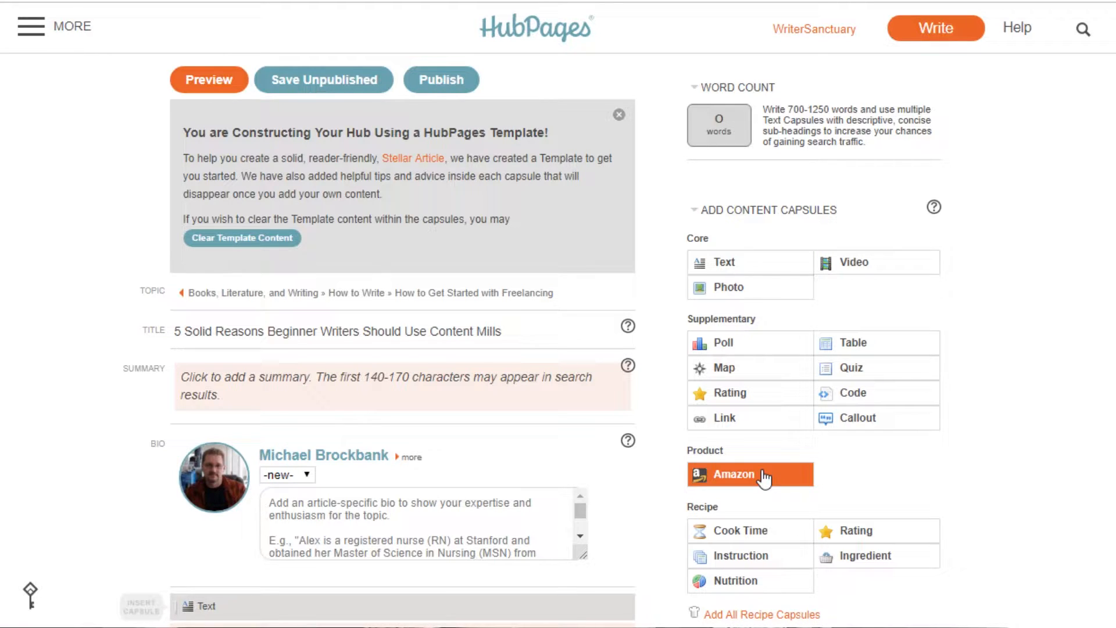
Step: Expand the article's display options to view the ads setting
{"action": "scroll", "coordinate": [763, 477], "scroll_direction": "down", "scroll_amount": 3}
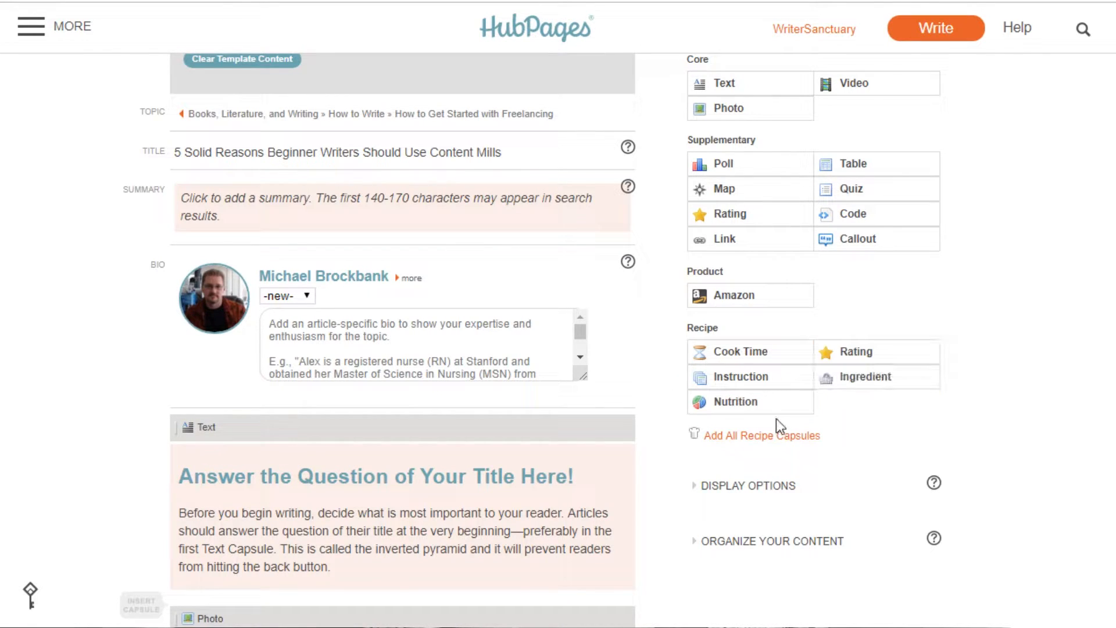
{"action": "scroll", "coordinate": [1012, 414], "scroll_direction": "down", "scroll_amount": 5}
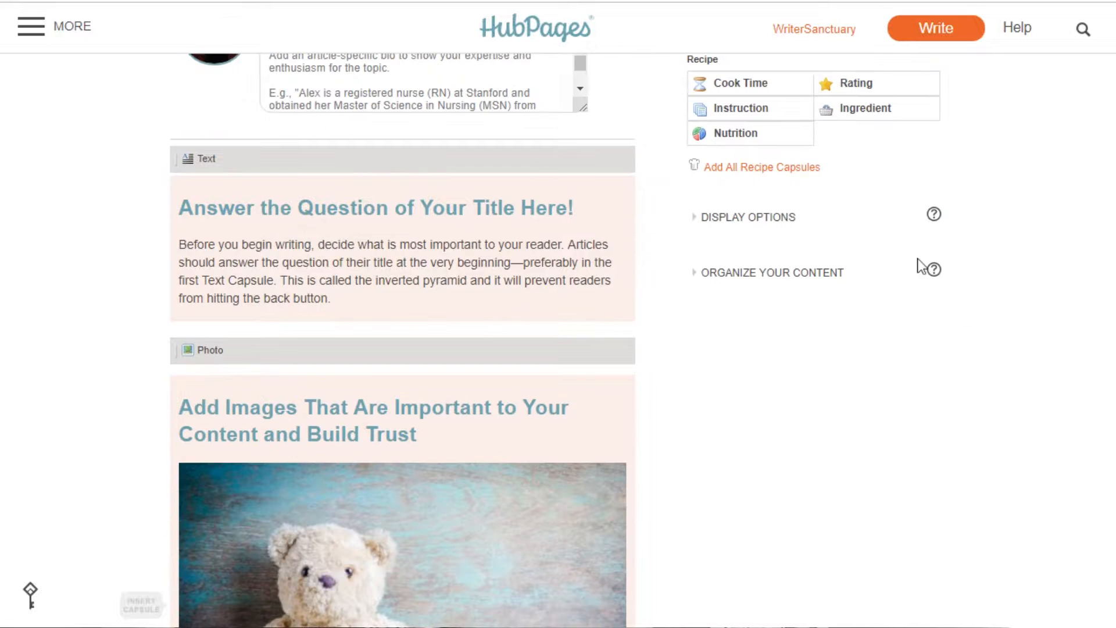
{"action": "left_click", "coordinate": [699, 220]}
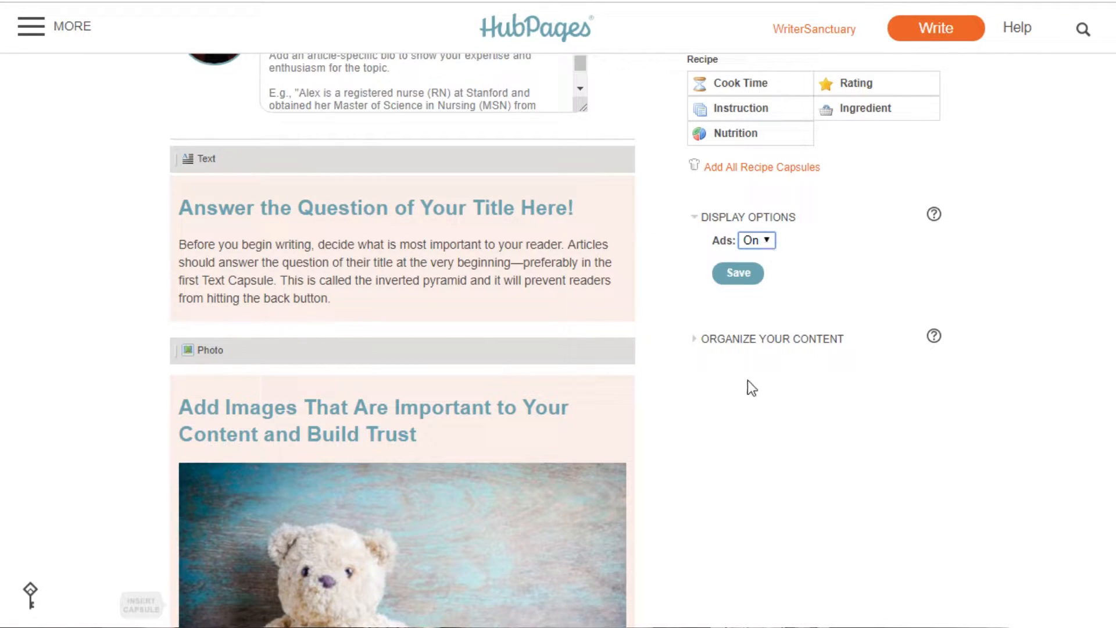
Step: Expand the content organizer and look over the order of the article's capsules
{"action": "left_click", "coordinate": [691, 339]}
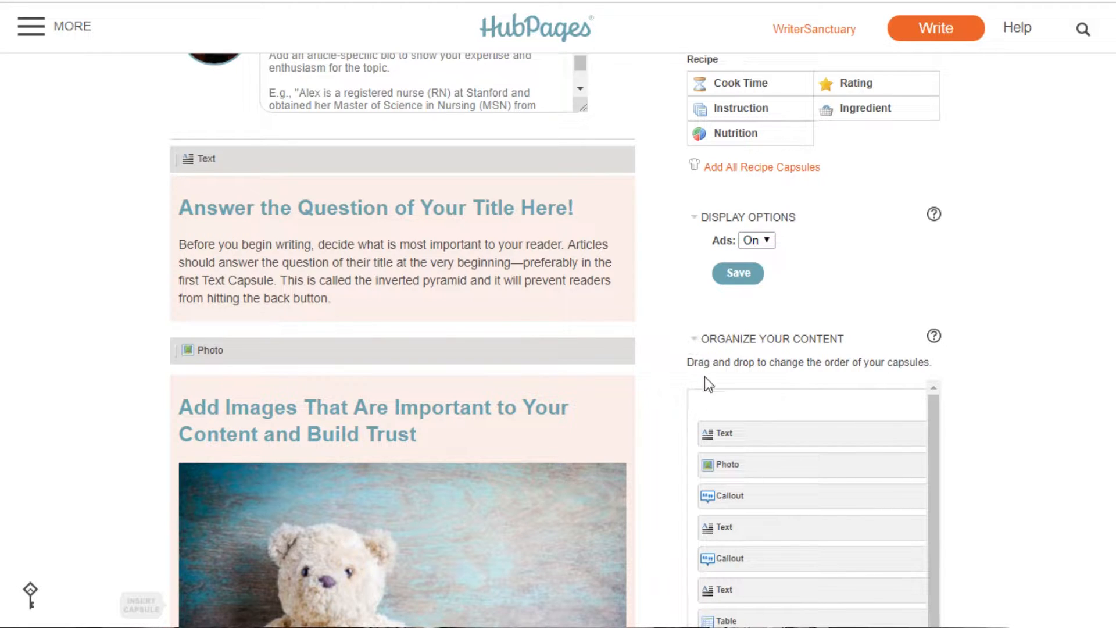
{"action": "scroll", "coordinate": [965, 381], "scroll_direction": "down", "scroll_amount": 1}
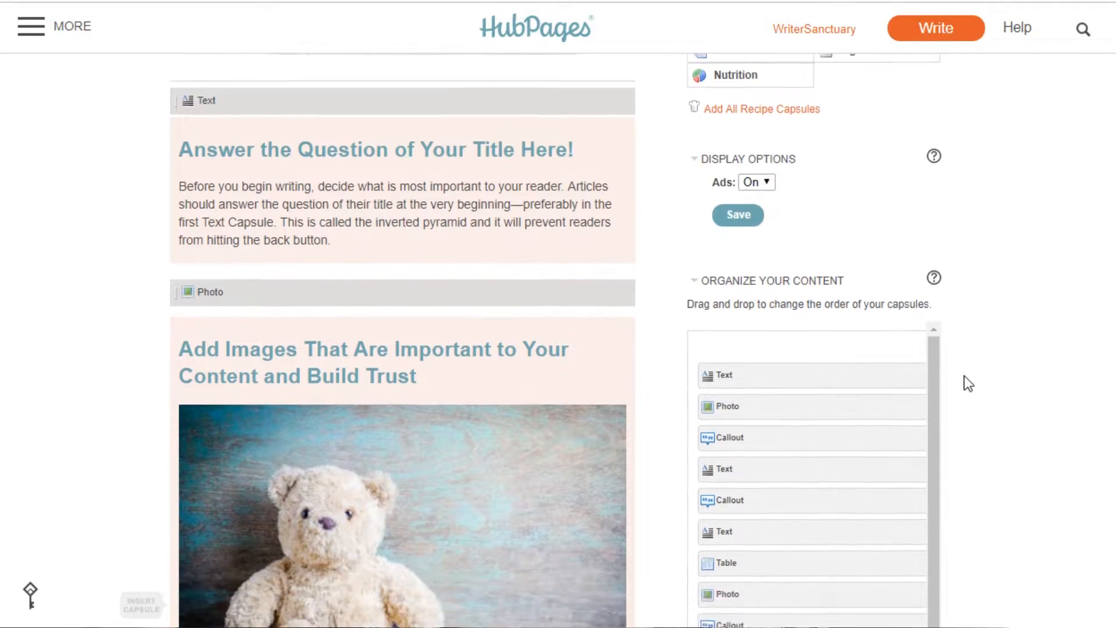
{"action": "scroll", "coordinate": [968, 384], "scroll_direction": "down", "scroll_amount": 4}
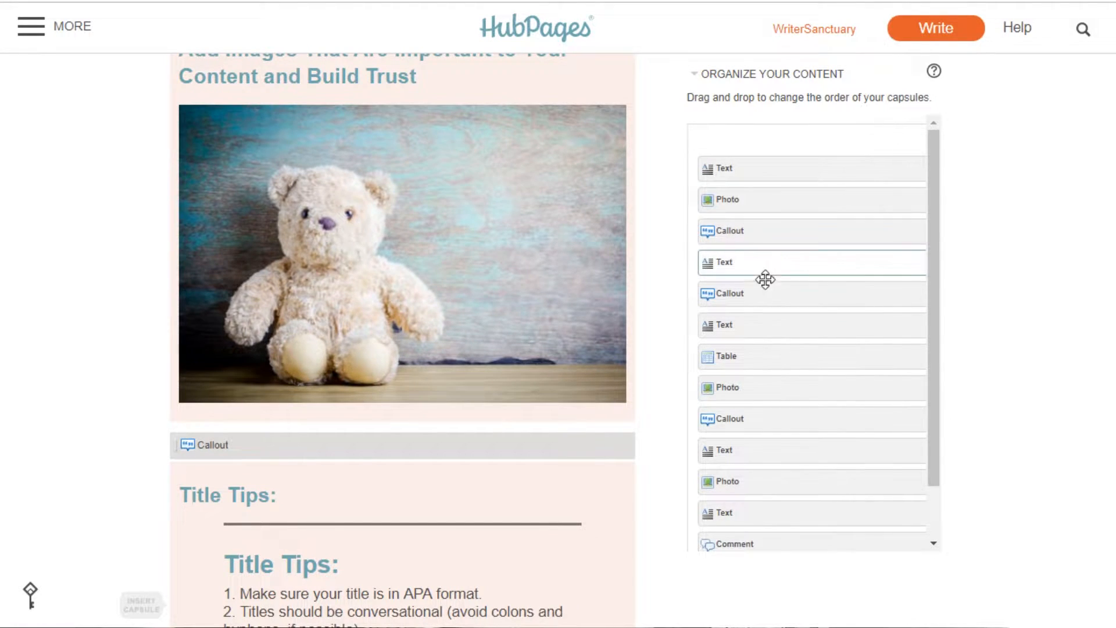
{"action": "scroll", "coordinate": [990, 369], "scroll_direction": "up", "scroll_amount": 10}
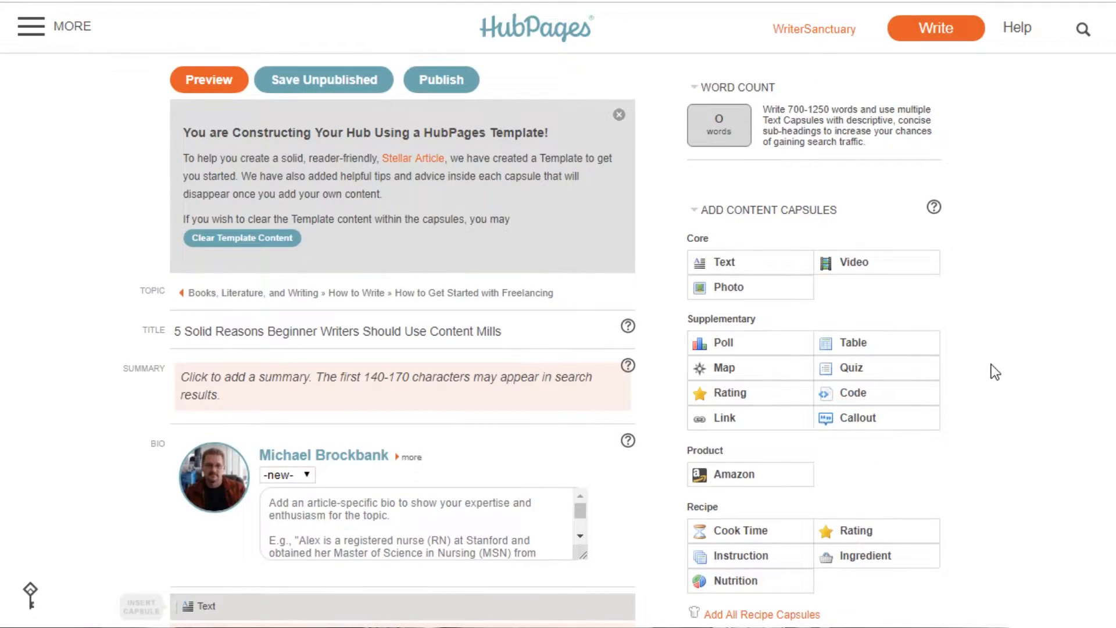
Step: Write the article summary saying content mills help beginners develop skills as writers and professional freelancers, with several reasons to consider using them
{"action": "scroll", "coordinate": [117, 326], "scroll_direction": "down", "scroll_amount": 3}
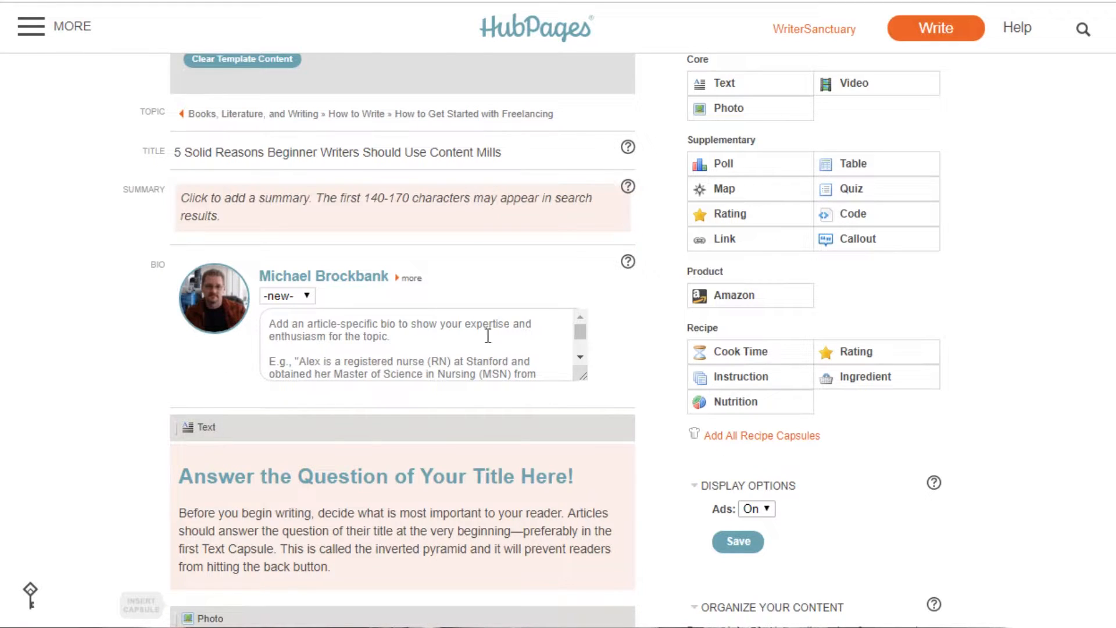
{"action": "left_click", "coordinate": [310, 220]}
{"action": "type", "text": "For a beginner, content mills can do a lot for developing skills as a writer and as a professional freelancer. Here are several reasons to consider using them."}
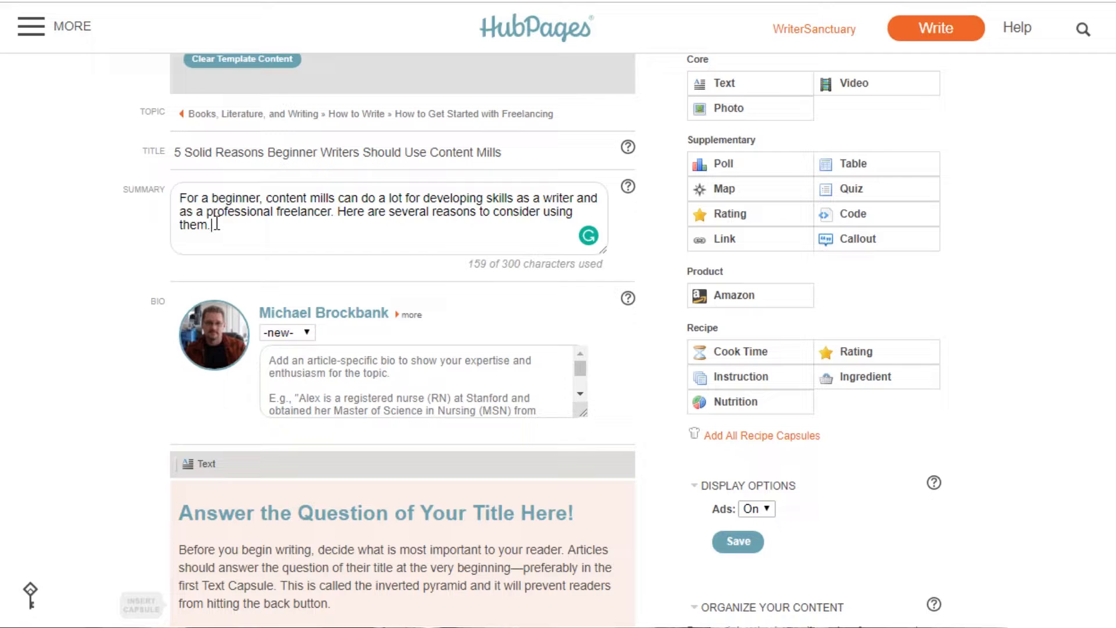
Step: Write a new article-specific bio: since 2012, more than 8,000 pieces completed for various clients, nearly 6,000 of those articles on content mills
{"action": "scroll", "coordinate": [27, 335], "scroll_direction": "down", "scroll_amount": 3}
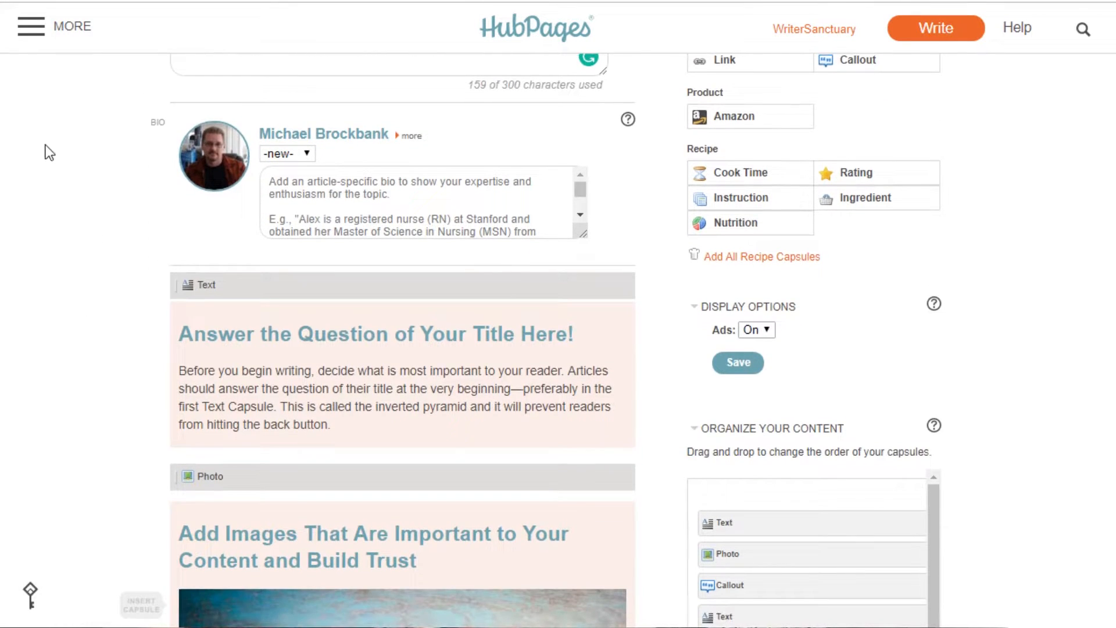
{"action": "left_click", "coordinate": [304, 154]}
{"action": "scroll", "coordinate": [303, 153], "scroll_direction": "down", "scroll_amount": 1}
{"action": "left_click", "coordinate": [117, 198]}
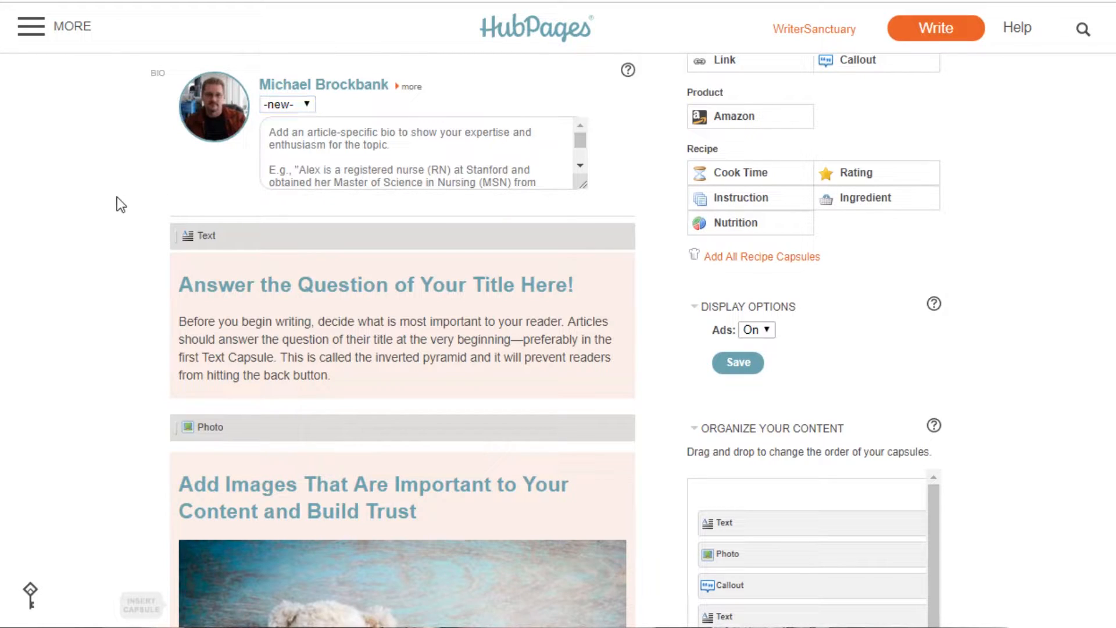
{"action": "left_click", "coordinate": [421, 151]}
{"action": "type", "text": "Since 2012, I've completed more than 8,000 pieces of content for various clients. Nearly 6,000 of those articles were on content mills."}
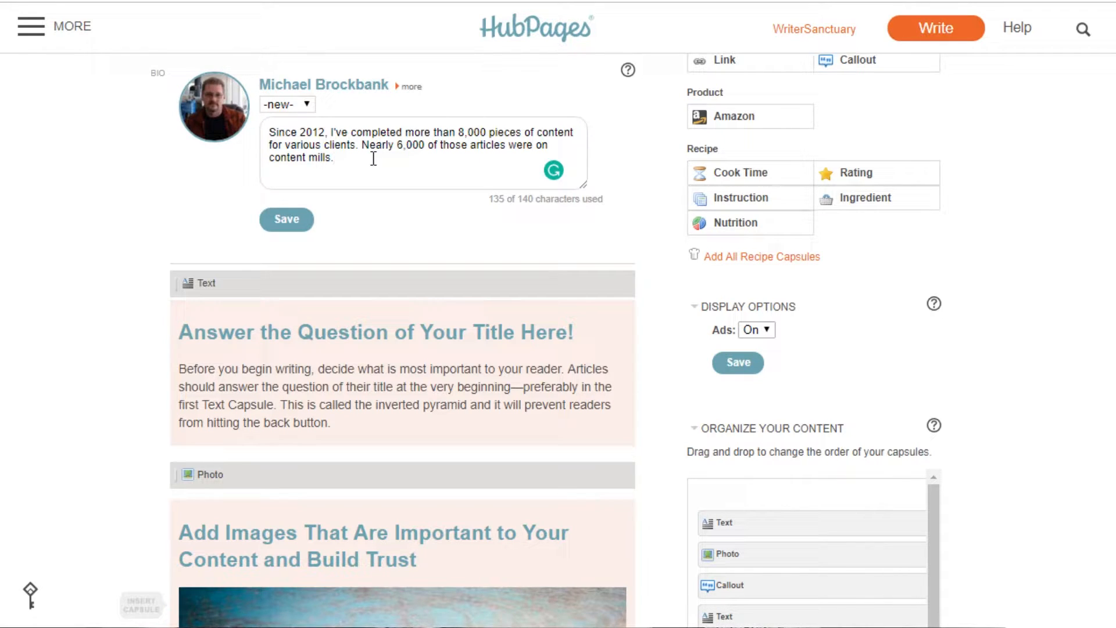
Step: Fill the first text capsule with a two-paragraph introduction on low content mill pay and the benefits for beginning freelance writers, and save it
{"action": "scroll", "coordinate": [384, 150], "scroll_direction": "down", "scroll_amount": 2}
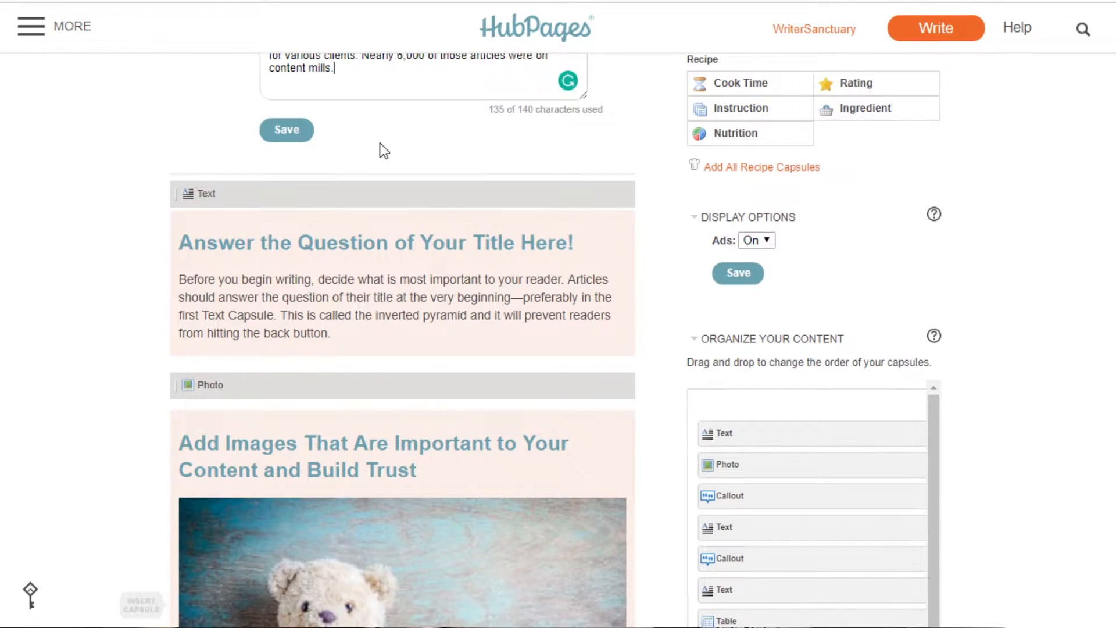
{"action": "scroll", "coordinate": [384, 150], "scroll_direction": "down", "scroll_amount": 2}
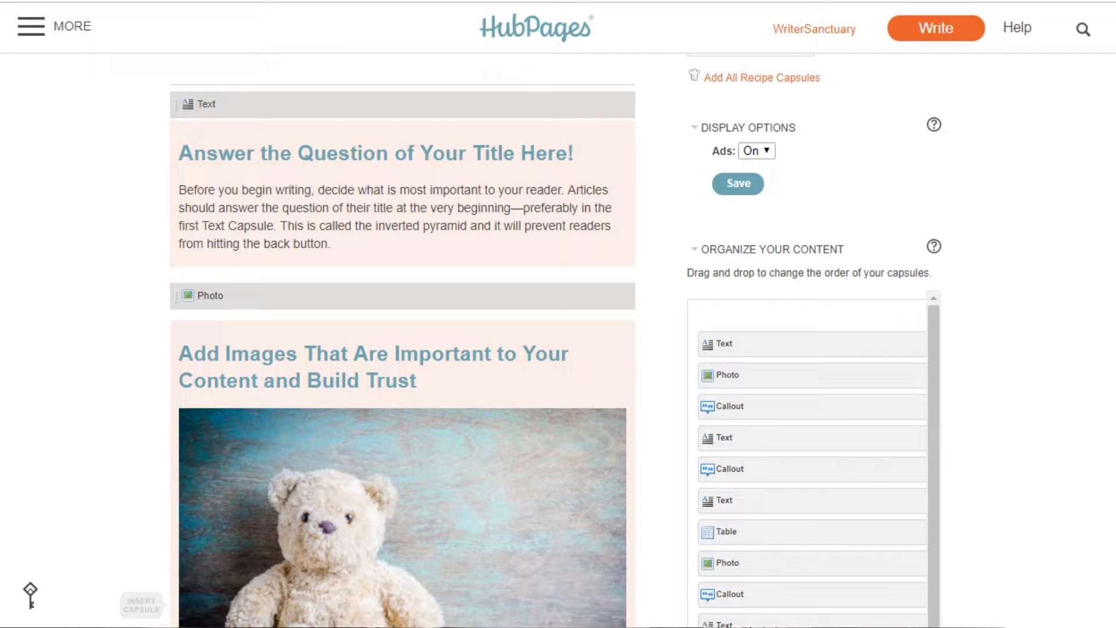
{"action": "left_click", "coordinate": [355, 186]}
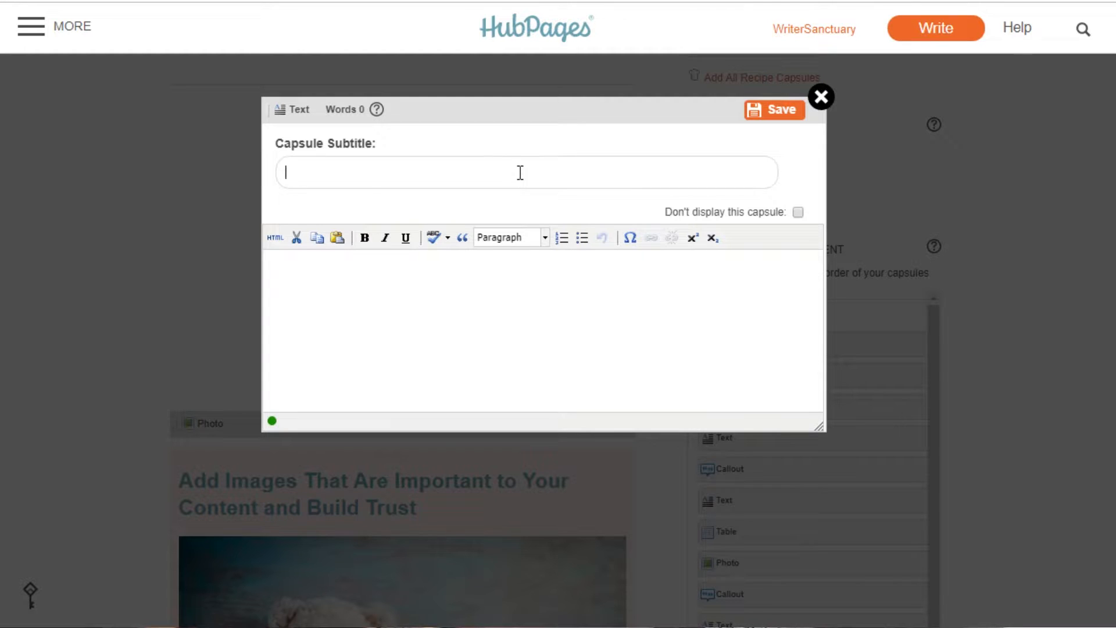
{"action": "left_click", "coordinate": [556, 332]}
{"action": "type", "text": "I know a lot of freelance writers out there don't like using content mills. The biggest argument is that the pay is too low. However, using content mills as a beginning freelance writer has several realistic benefits. Don't get me wrong, you can make far more money finding private clients yourself. But, that is a far more difficult task if you don't have experience."}
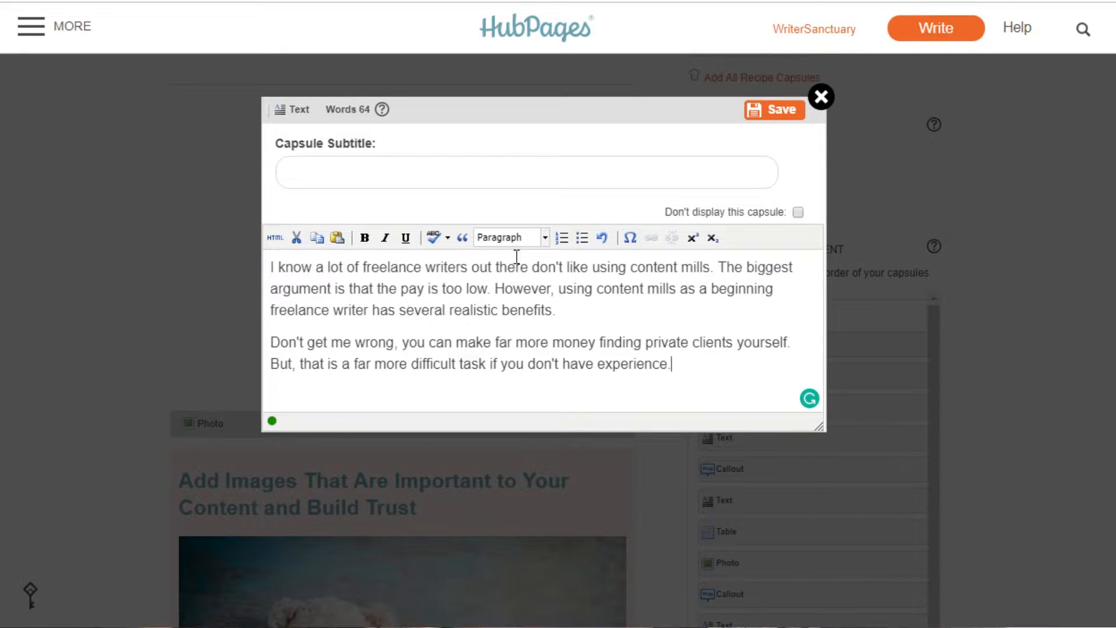
{"action": "left_click", "coordinate": [777, 109]}
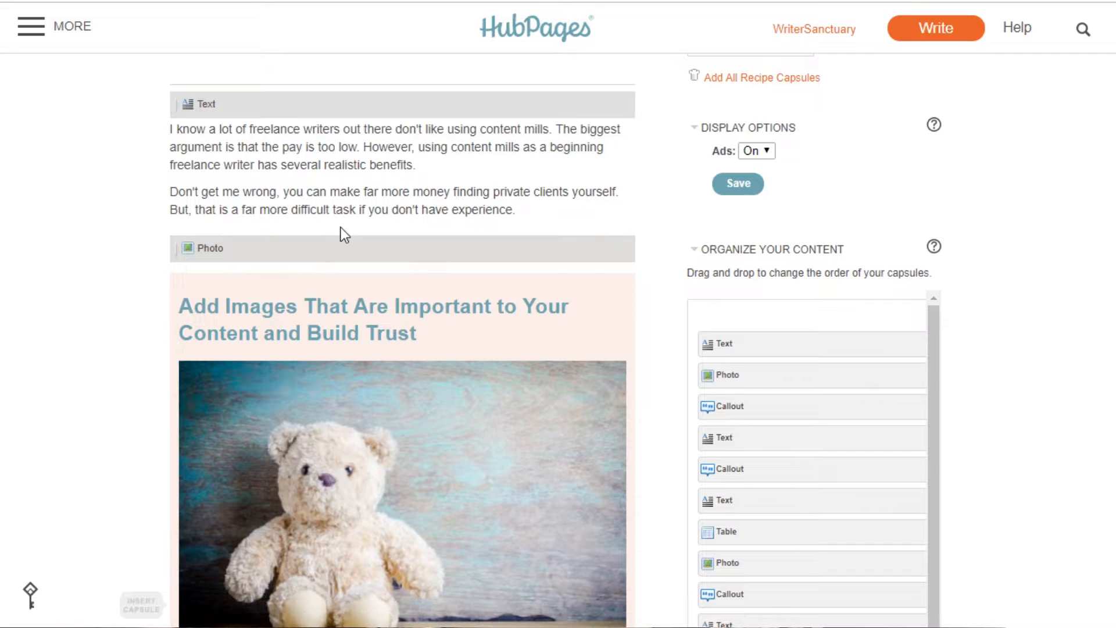
Step: Delete the teddy bear photo capsule and the "Title Tips" callout capsule below the introduction
{"action": "left_click", "coordinate": [621, 250]}
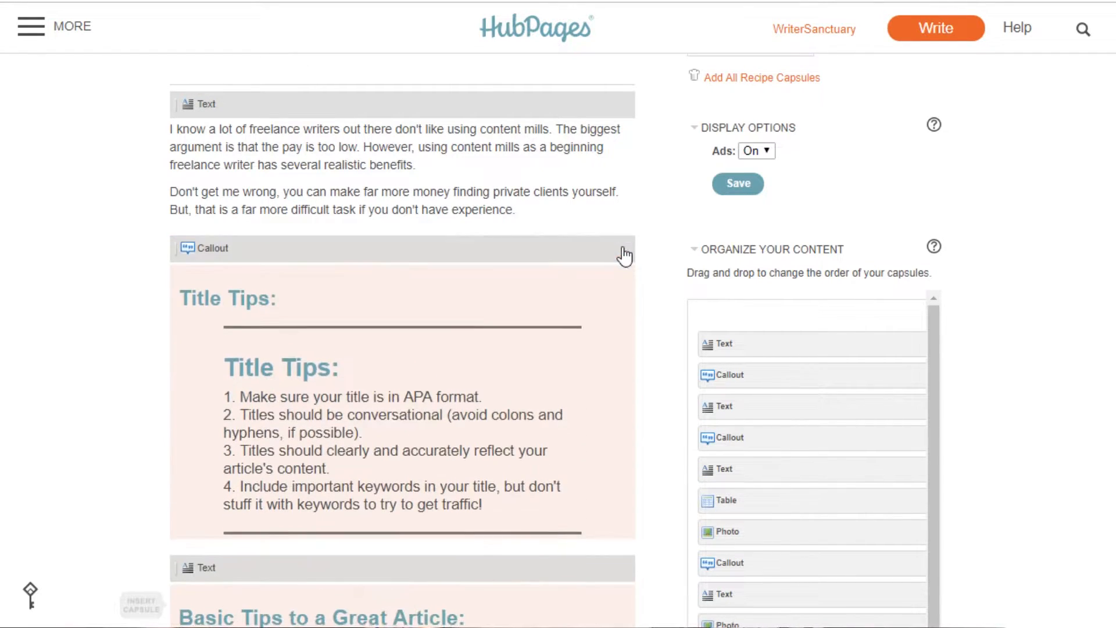
{"action": "scroll", "coordinate": [424, 195], "scroll_direction": "down", "scroll_amount": 2}
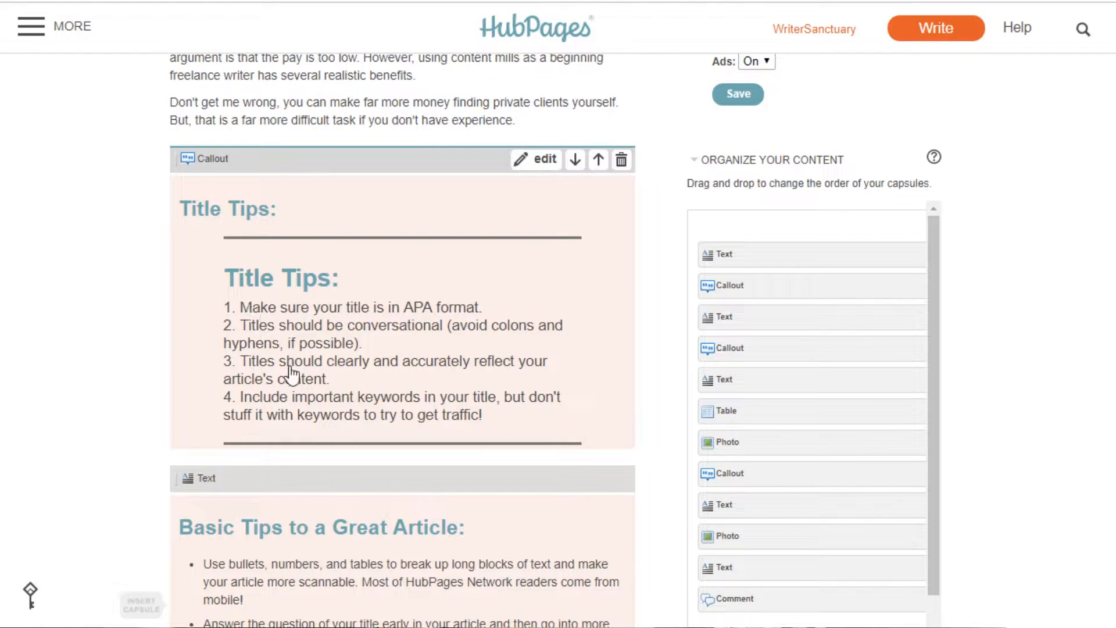
{"action": "left_click", "coordinate": [622, 160]}
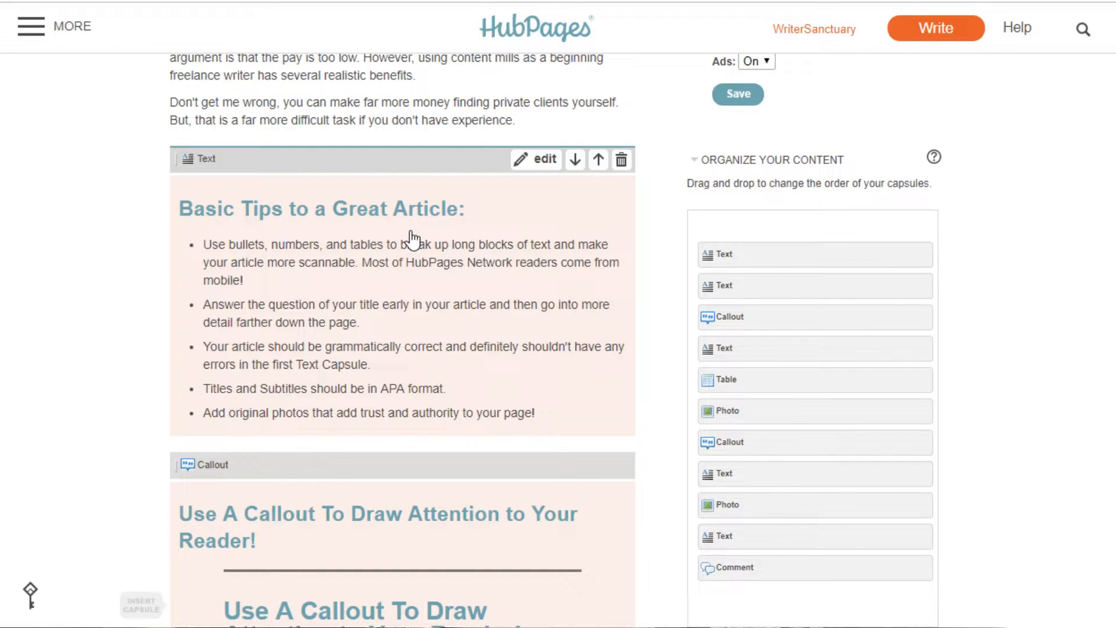
Step: Replace the "Basic Tips to a Great Article" capsule with the subtitle "What is a Content Mill?" and the prepared body text, and save it
{"action": "left_click", "coordinate": [546, 259]}
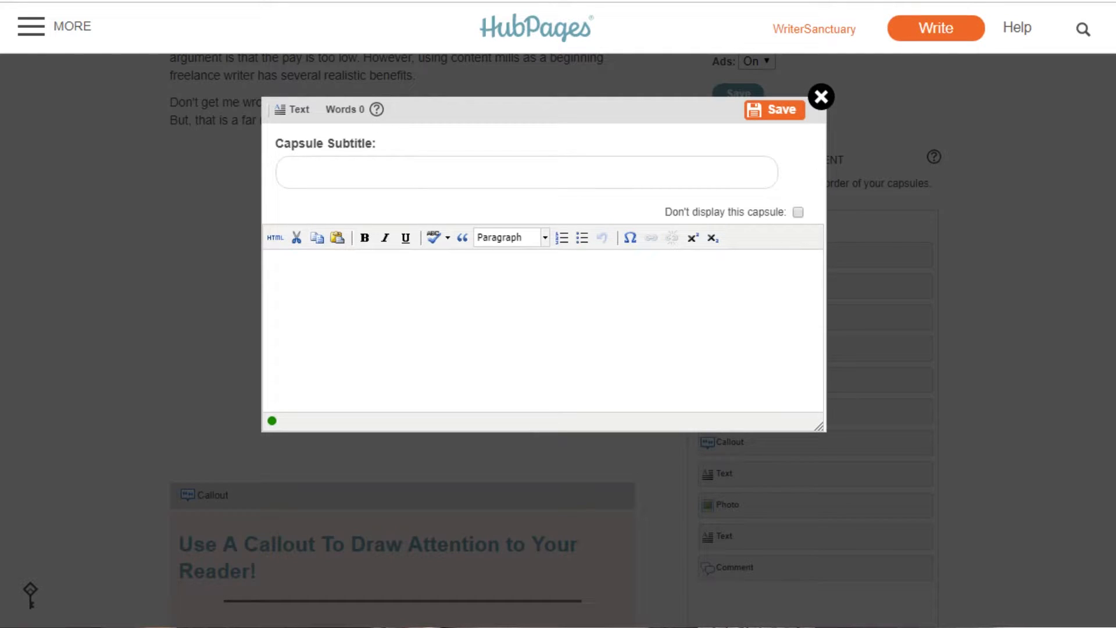
{"action": "left_click", "coordinate": [581, 171]}
{"action": "type", "text": "What is a Content Mill?"}
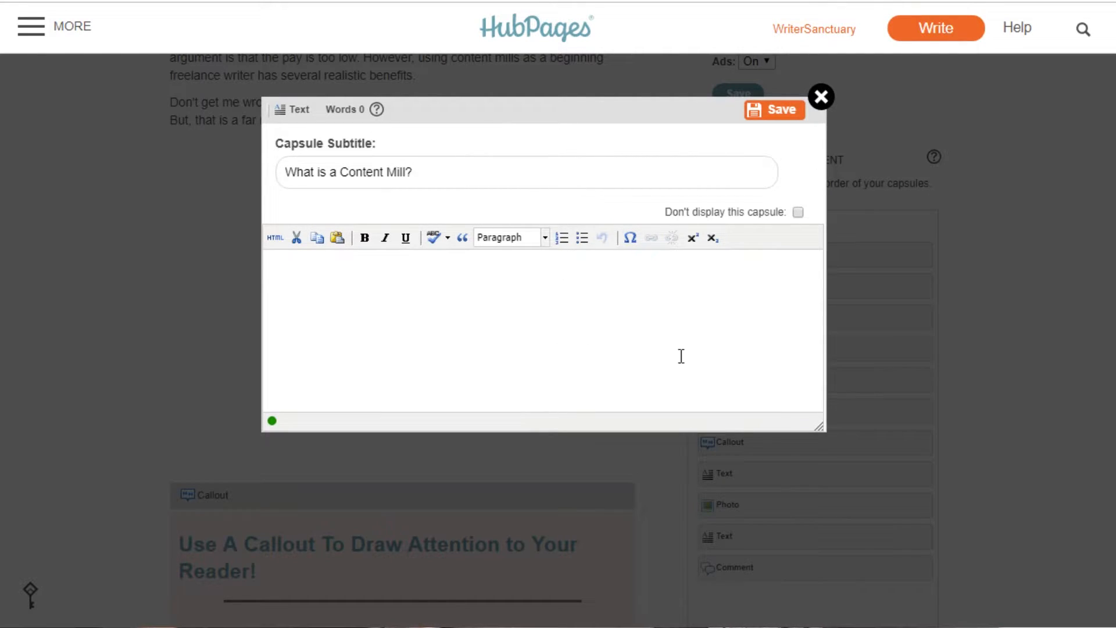
{"action": "left_click", "coordinate": [674, 313]}
{"action": "key", "text": "ctrl+v"}
{"action": "scroll", "coordinate": [559, 297], "scroll_direction": "up", "scroll_amount": 10}
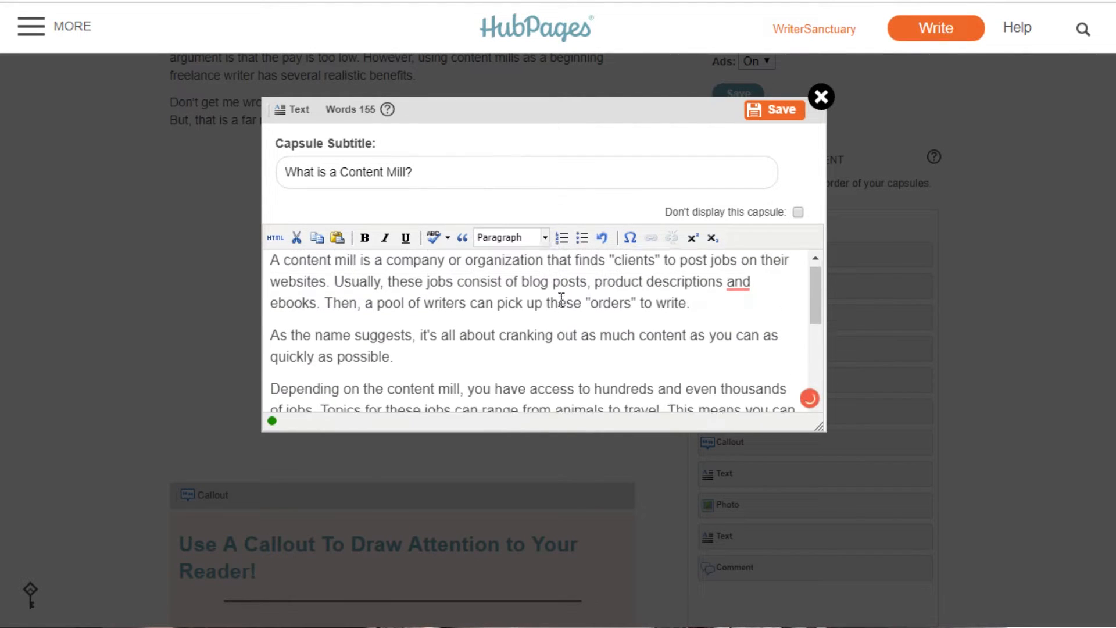
{"action": "scroll", "coordinate": [560, 300], "scroll_direction": "down", "scroll_amount": 5}
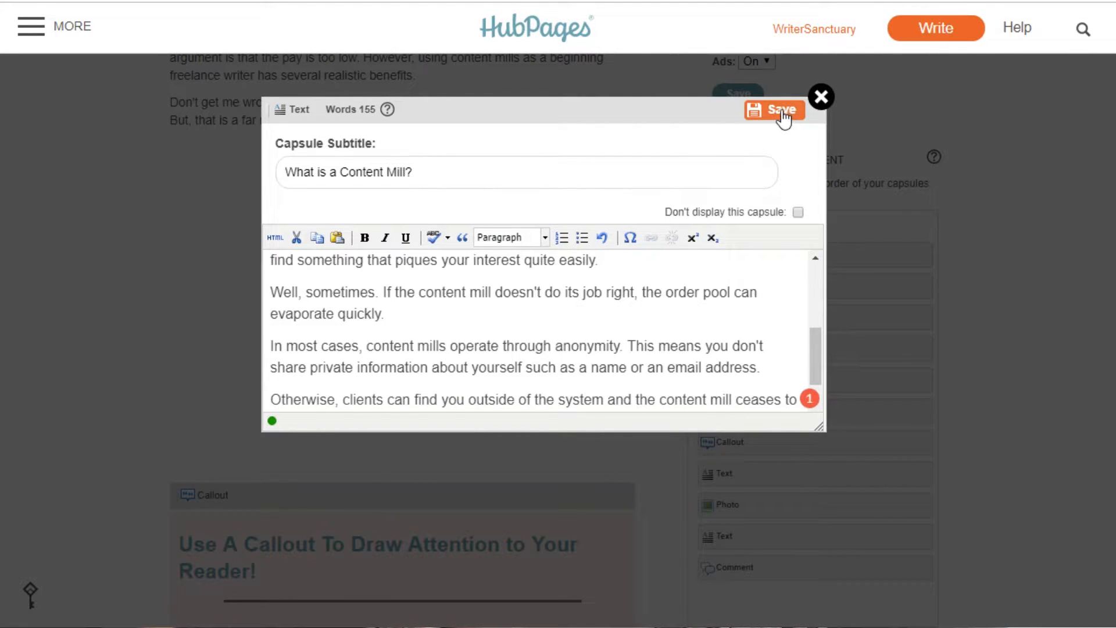
{"action": "left_click", "coordinate": [781, 112]}
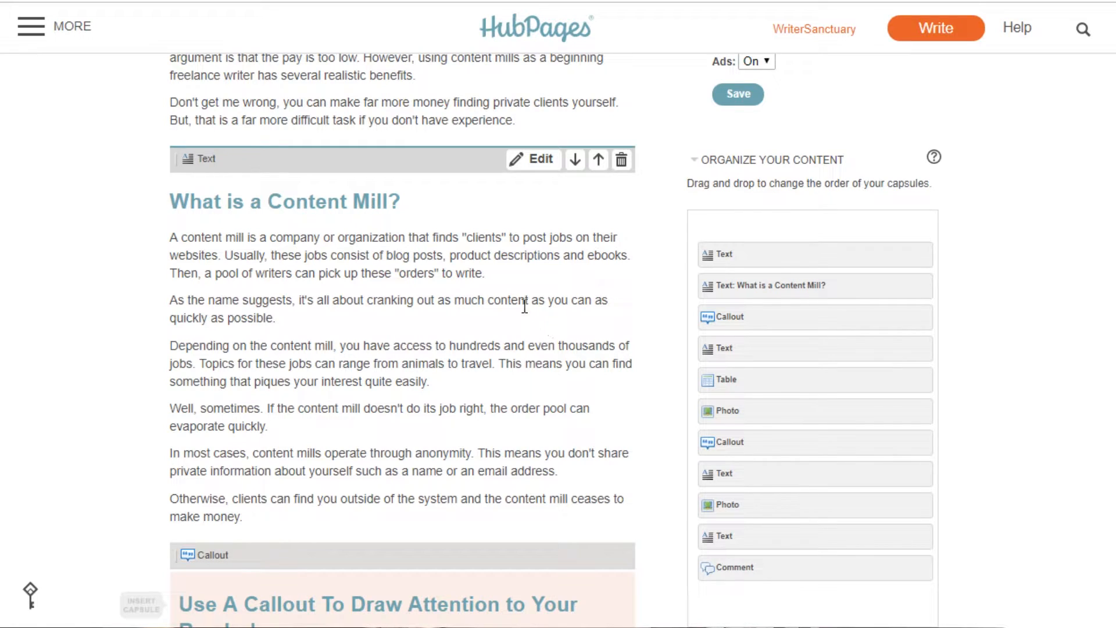
Step: Delete the "Use A Callout To Draw Attention to Your Reader!" callout capsule
{"action": "scroll", "coordinate": [524, 306], "scroll_direction": "down", "scroll_amount": 3}
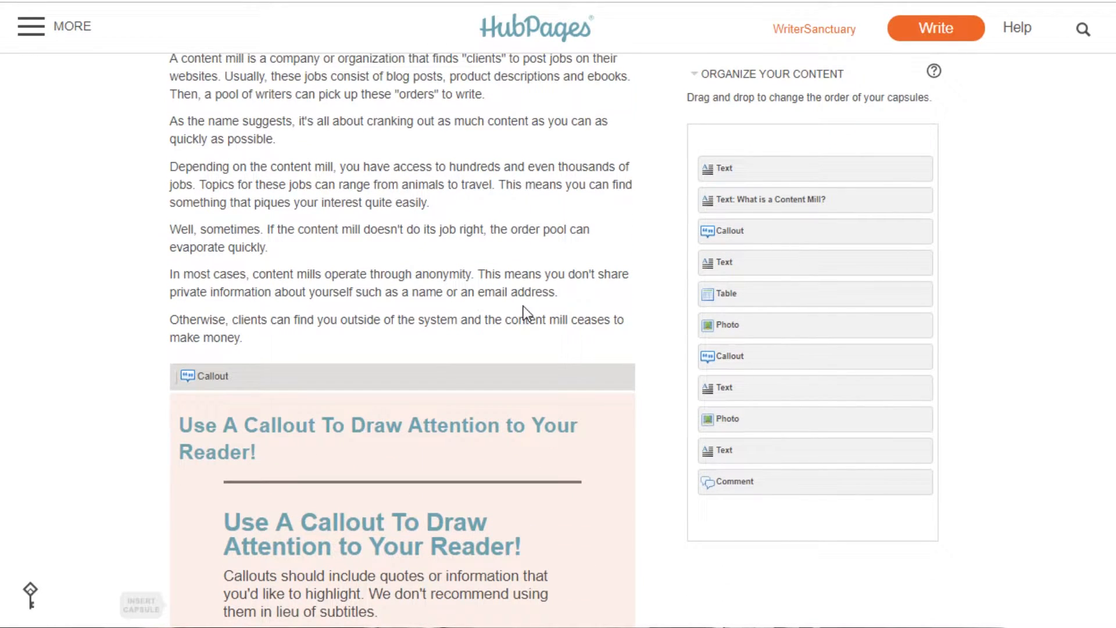
{"action": "scroll", "coordinate": [495, 242], "scroll_direction": "down", "scroll_amount": 4}
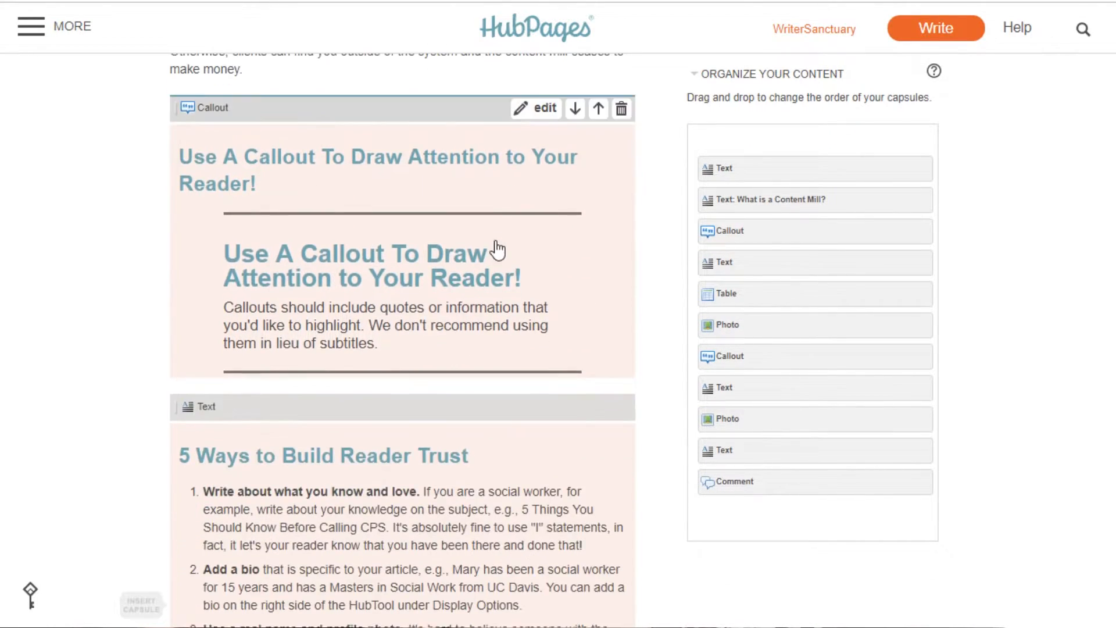
{"action": "left_click", "coordinate": [623, 111]}
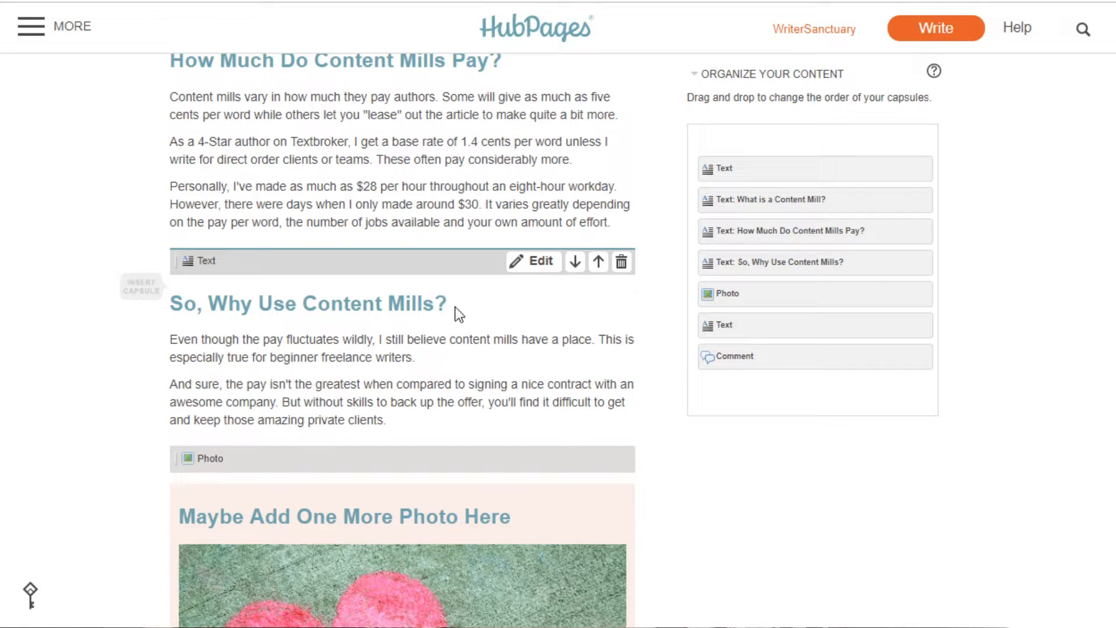
Step: Give the remaining photo capsule the subtitle "1. Boost Writing Experience", upload the writing experience photo without a border, and save it
{"action": "scroll", "coordinate": [484, 366], "scroll_direction": "up", "scroll_amount": 15}
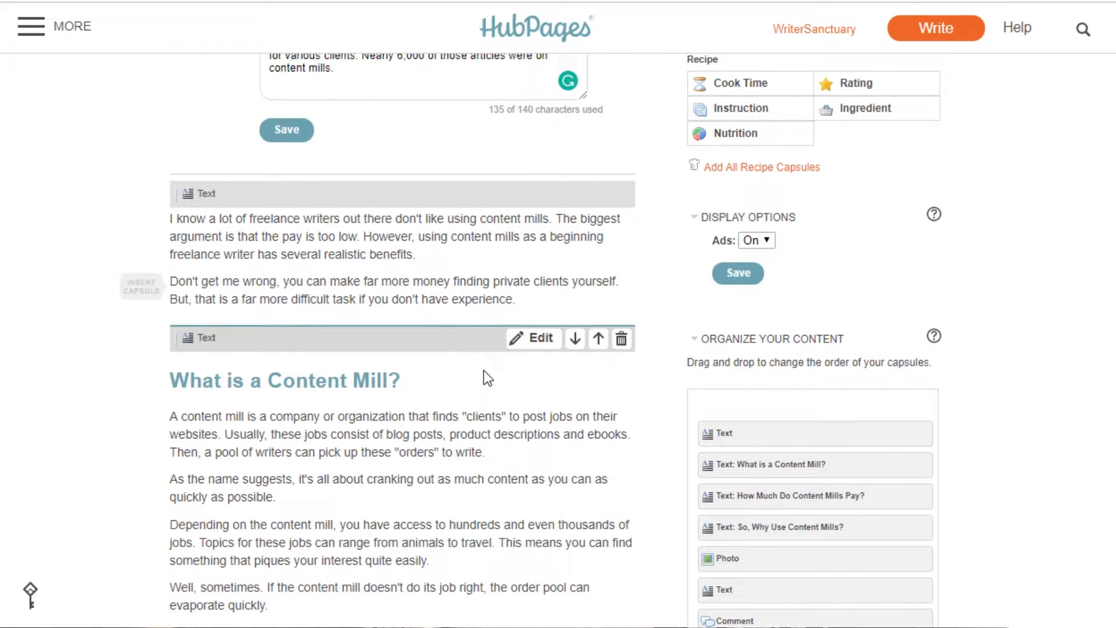
{"action": "scroll", "coordinate": [484, 371], "scroll_direction": "down", "scroll_amount": 9}
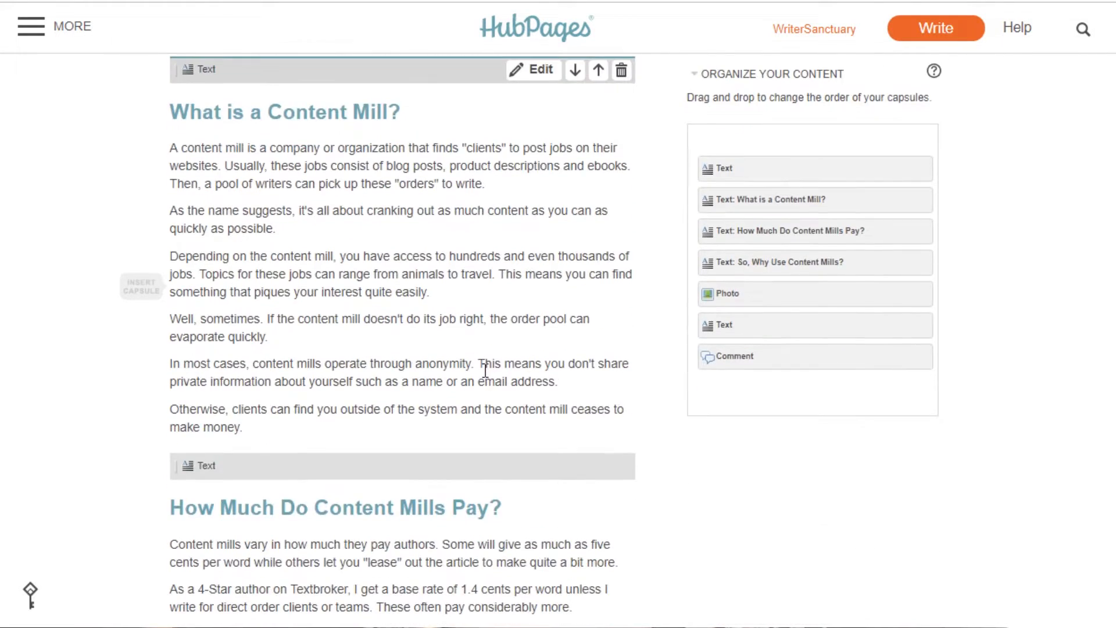
{"action": "scroll", "coordinate": [485, 371], "scroll_direction": "down", "scroll_amount": 5}
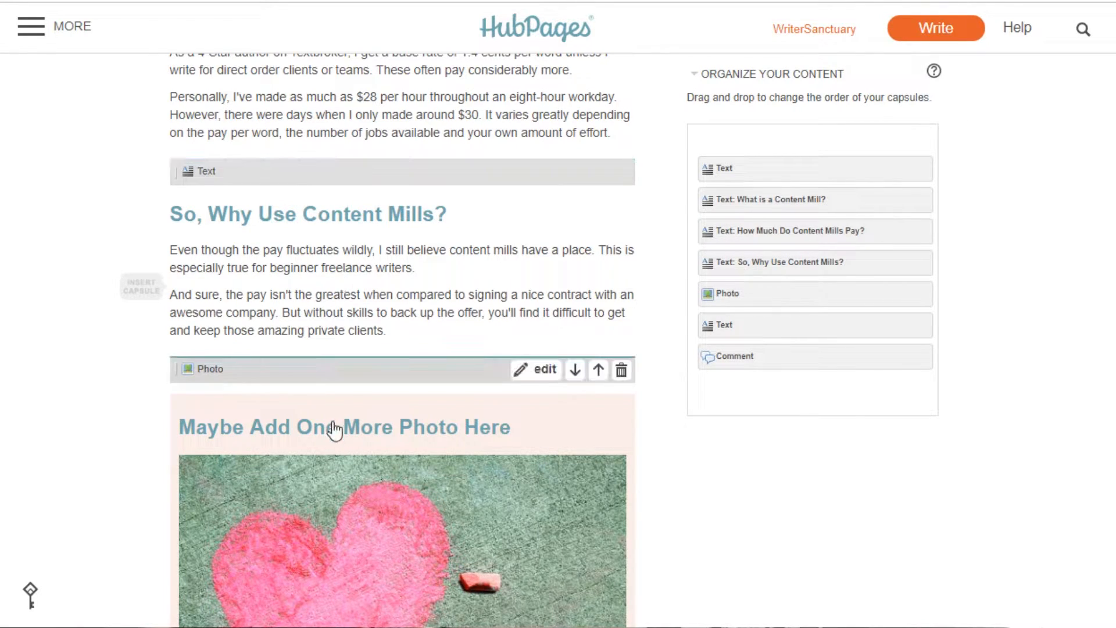
{"action": "scroll", "coordinate": [348, 399], "scroll_direction": "down", "scroll_amount": 2}
{"action": "scroll", "coordinate": [350, 401], "scroll_direction": "down", "scroll_amount": 1}
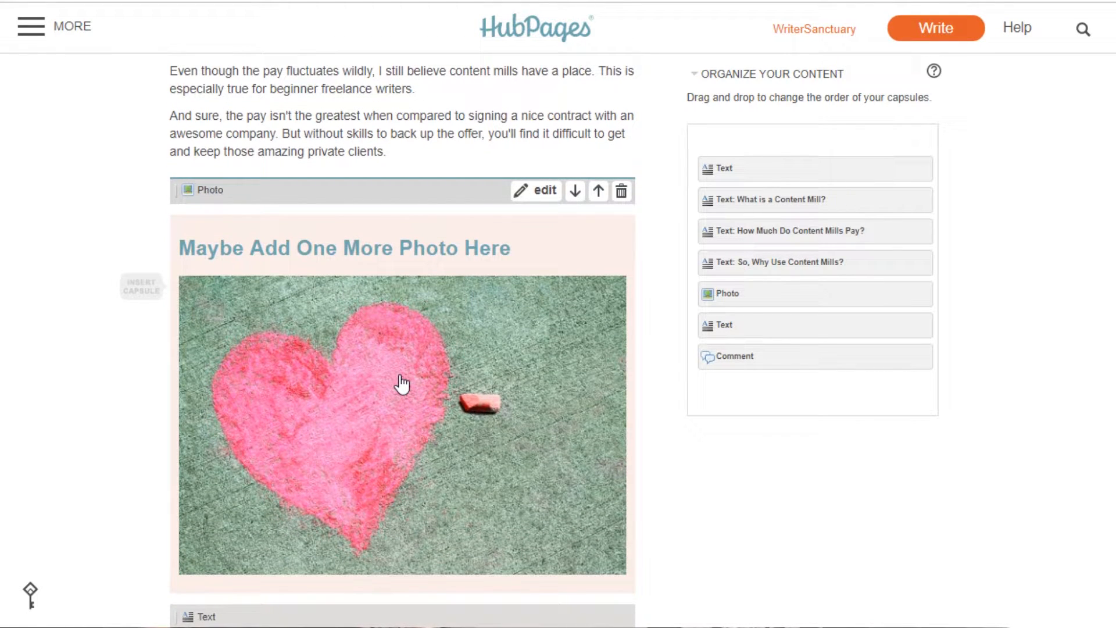
{"action": "scroll", "coordinate": [402, 384], "scroll_direction": "up", "scroll_amount": 2}
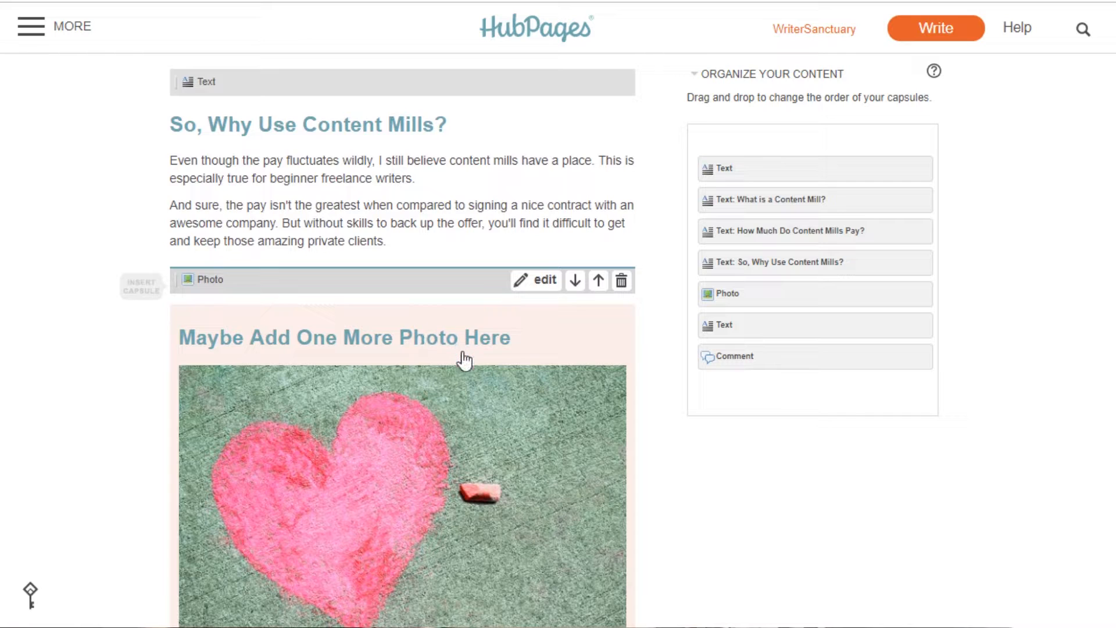
{"action": "left_click", "coordinate": [500, 351]}
{"action": "left_click", "coordinate": [423, 168]}
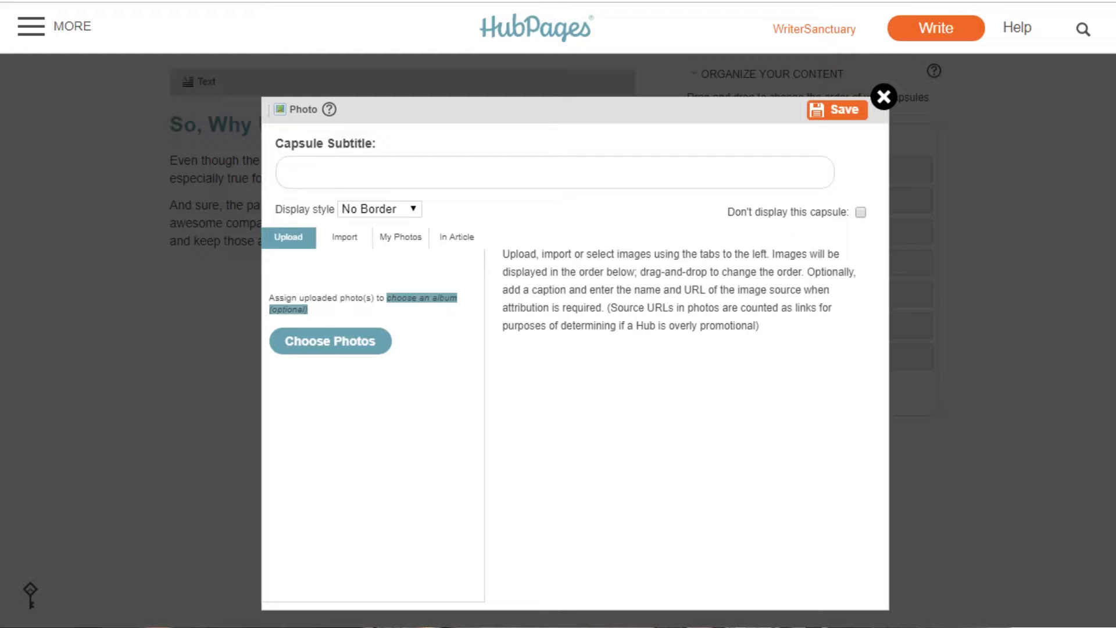
{"action": "type", "text": "1. Boost Writing Experience"}
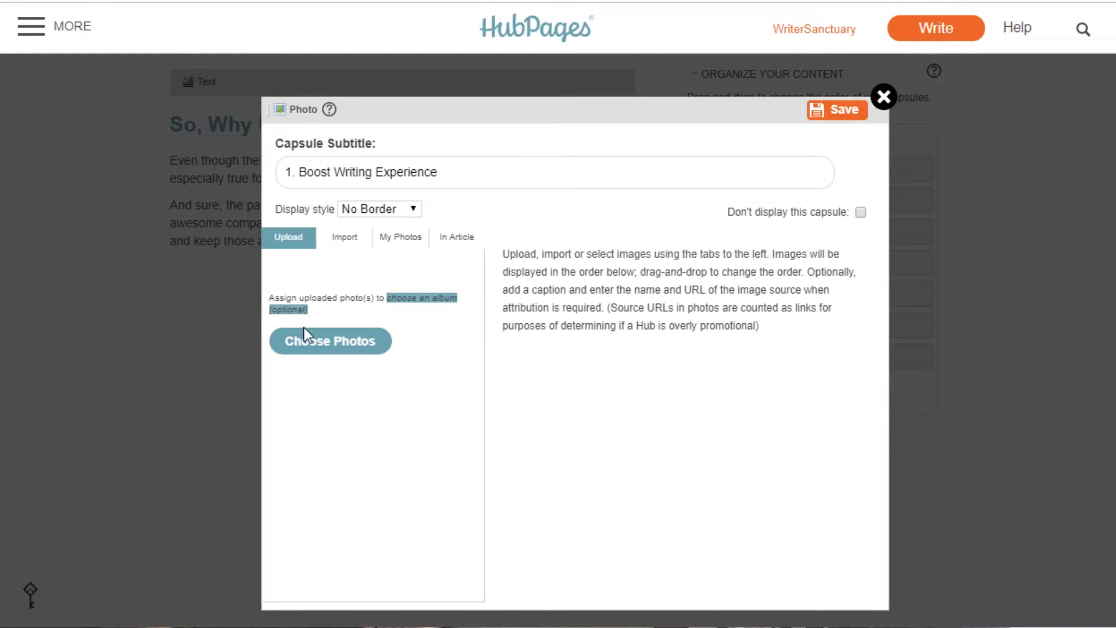
{"action": "left_click", "coordinate": [323, 346]}
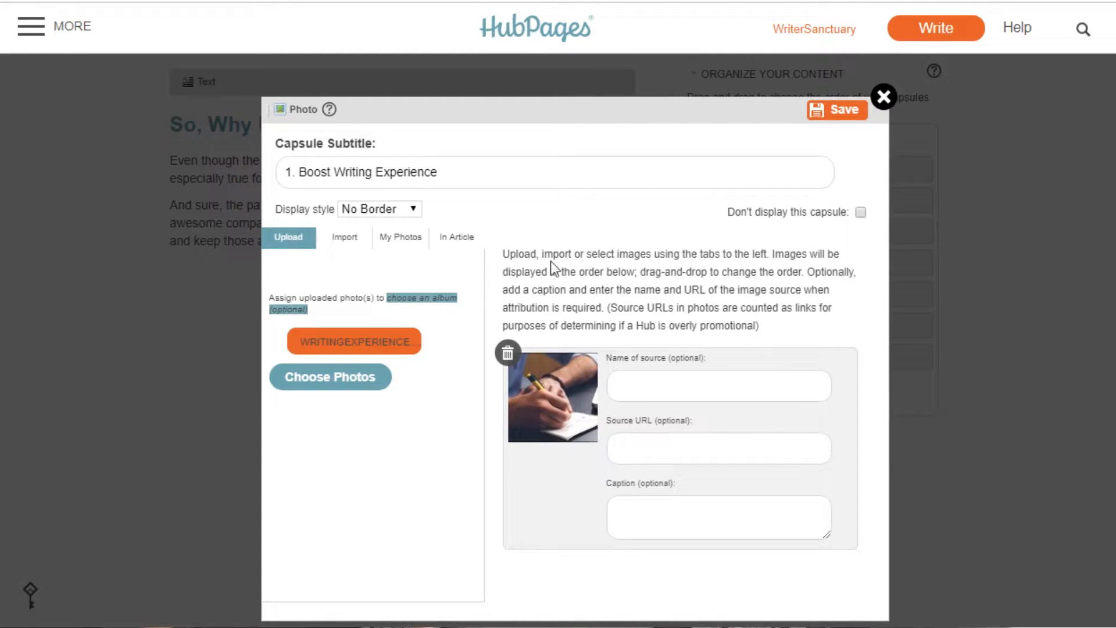
{"action": "left_click", "coordinate": [836, 110]}
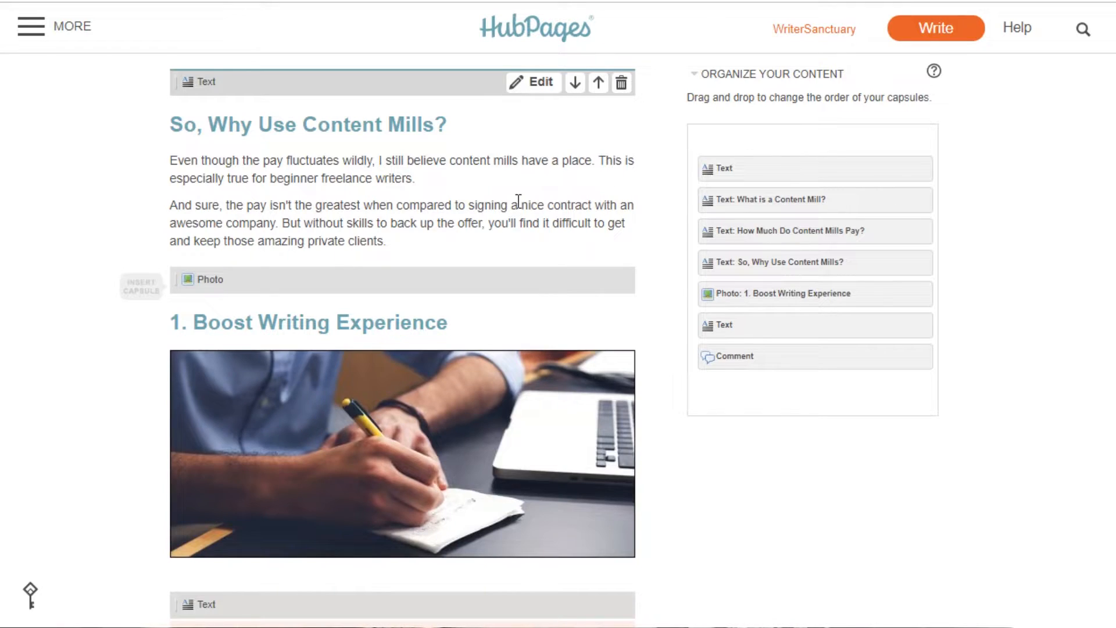
{"action": "scroll", "coordinate": [517, 201], "scroll_direction": "down", "scroll_amount": 5}
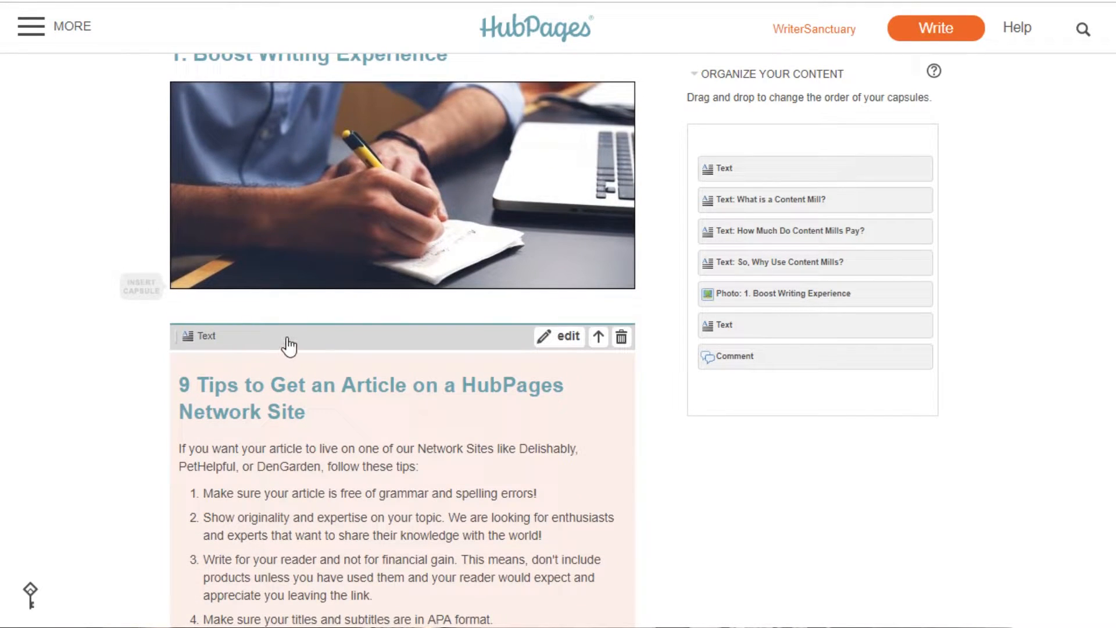
Step: Replace the "9 Tips to Get an Article on a HubPages Network Site" capsule with the prepared writing experience text, without a subtitle, and save it
{"action": "left_click", "coordinate": [287, 344]}
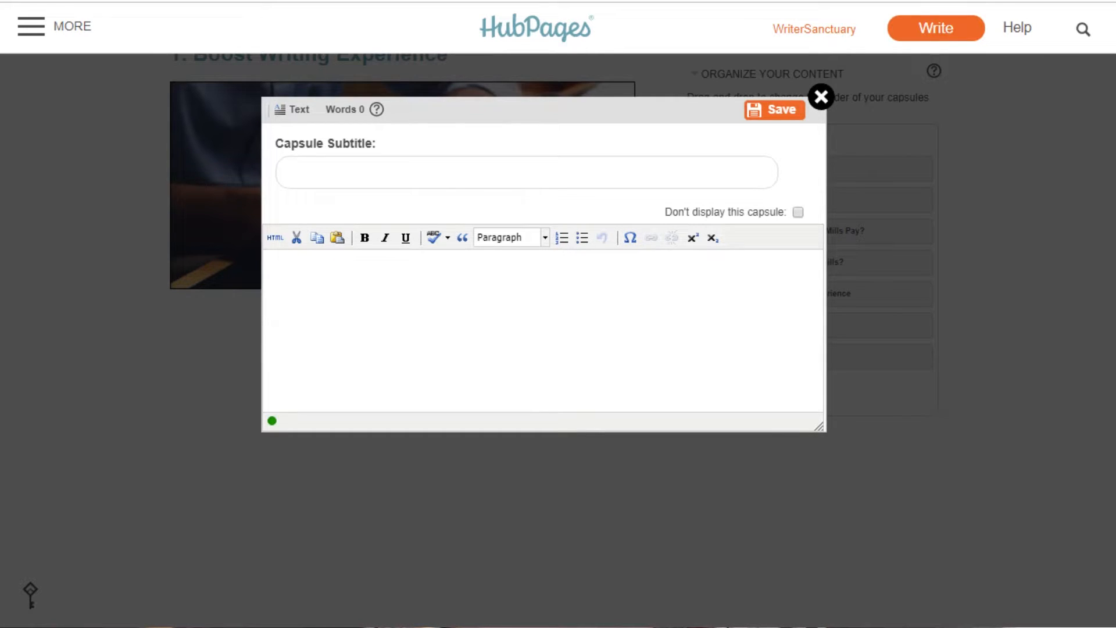
{"action": "left_click", "coordinate": [620, 278]}
{"action": "type", "text": "When I started writing, it would have been next to impossible to find private clients simply because I didn't have experience. While I did have good grammar and spelling skills, I didn't know much about professional writing. In reality, demonstrating experience is key to success."}
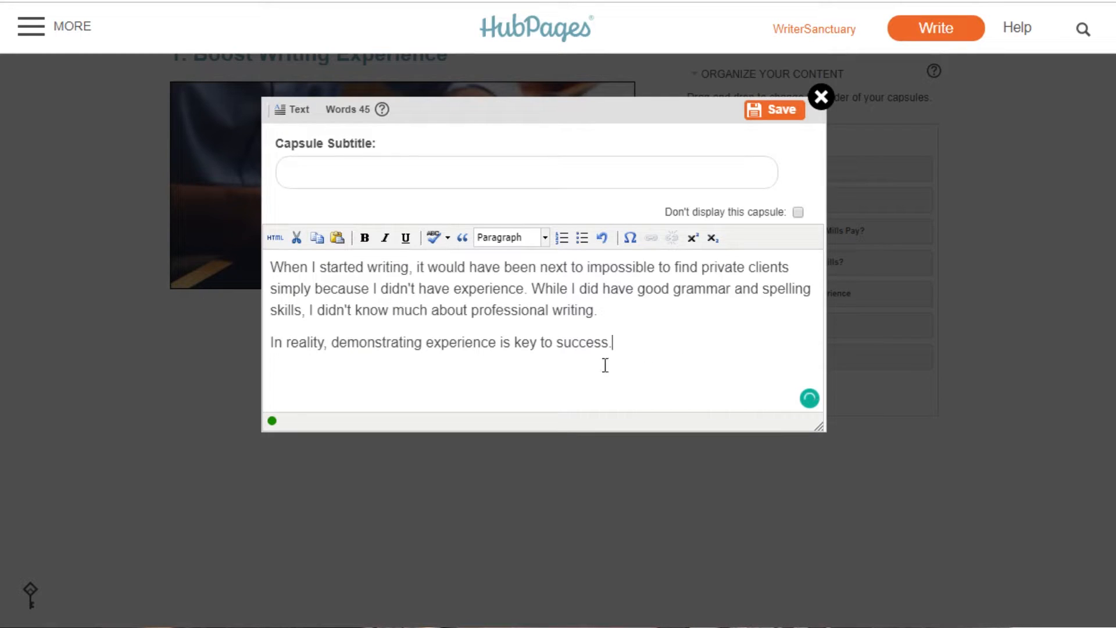
{"action": "left_click", "coordinate": [770, 110]}
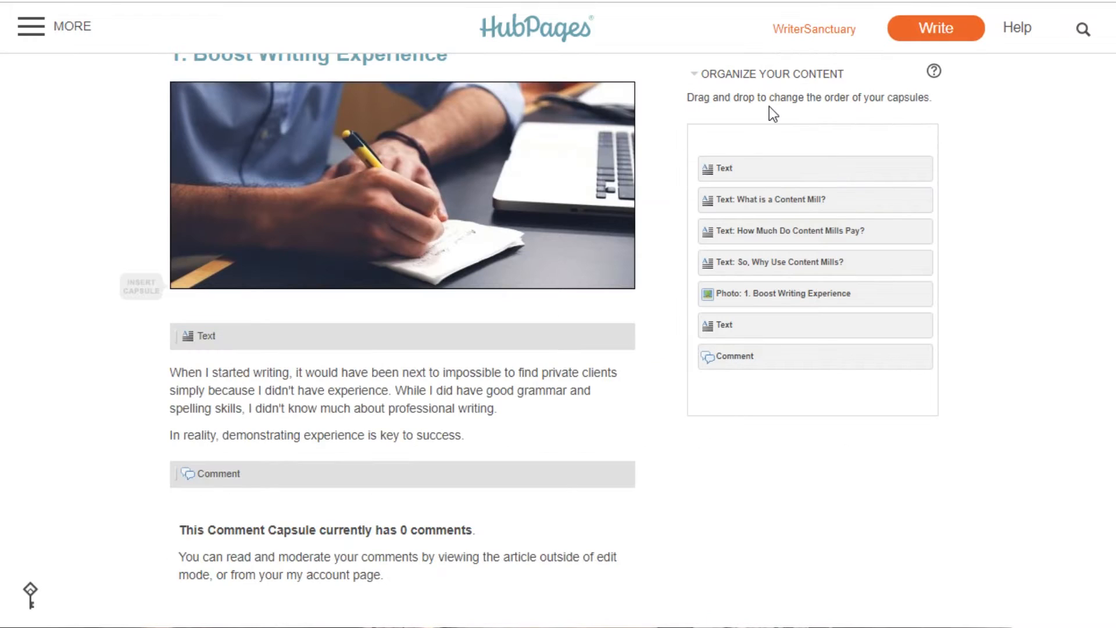
Step: Add a new photo capsule after the writing experience text
{"action": "scroll", "coordinate": [482, 356], "scroll_direction": "up", "scroll_amount": 5}
{"action": "scroll", "coordinate": [482, 357], "scroll_direction": "down", "scroll_amount": 3}
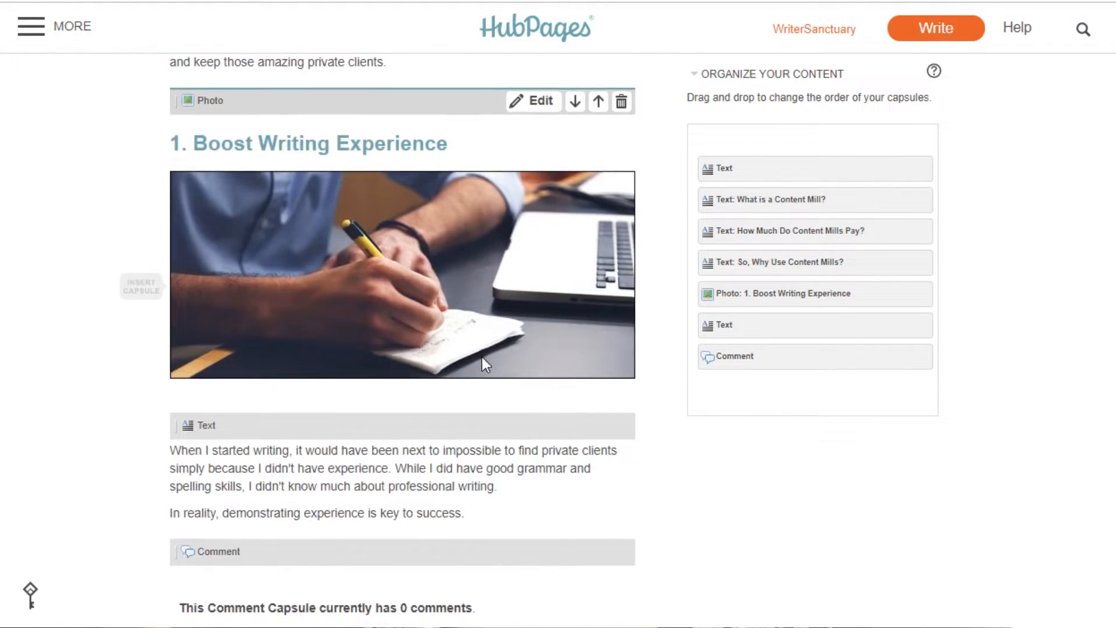
{"action": "scroll", "coordinate": [992, 415], "scroll_direction": "up", "scroll_amount": 20}
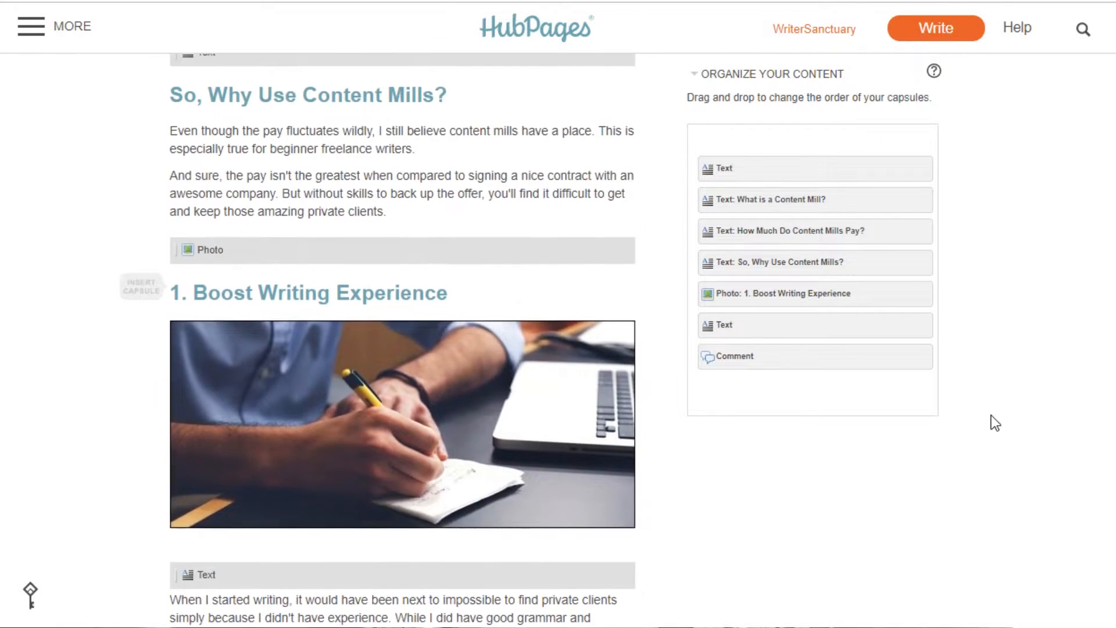
{"action": "scroll", "coordinate": [999, 372], "scroll_direction": "up", "scroll_amount": 3}
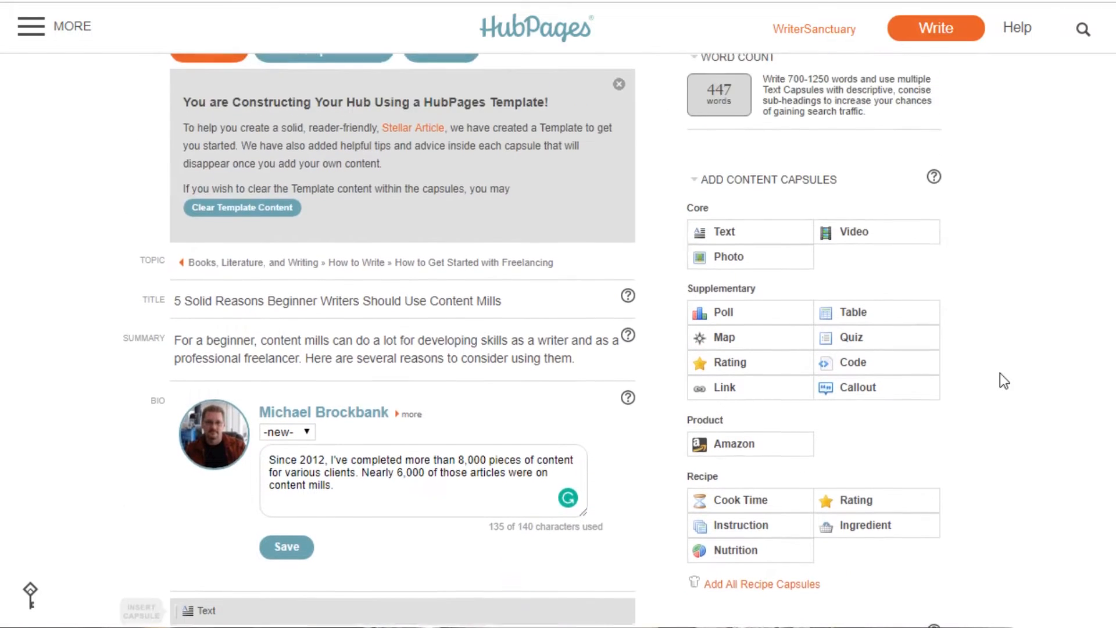
{"action": "left_click", "coordinate": [734, 261]}
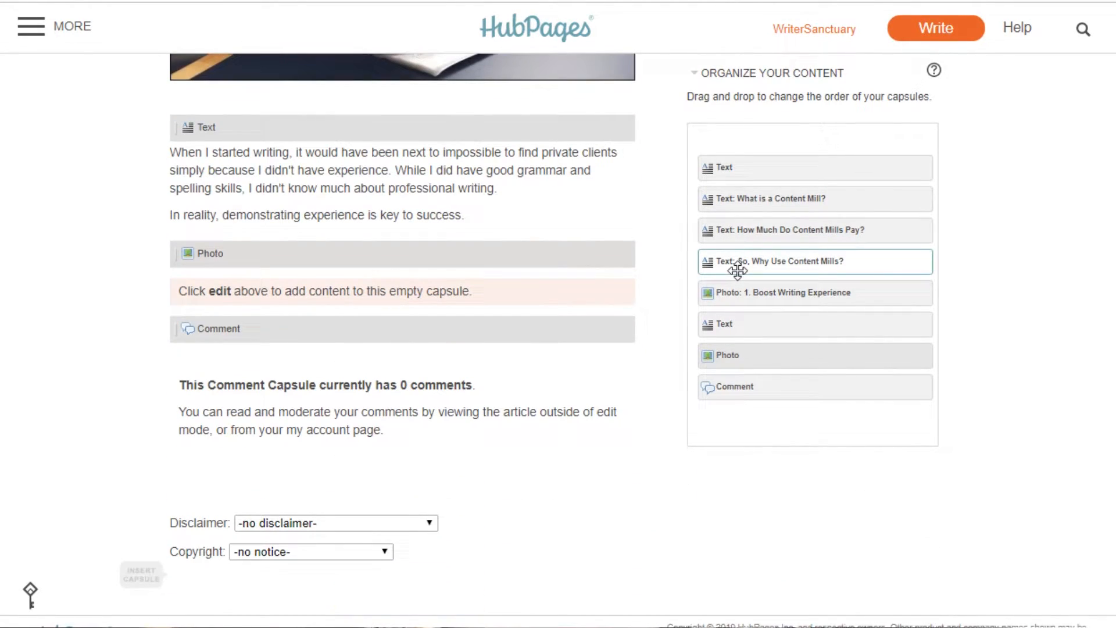
Step: Add a new text capsule and move it above the empty photo capsule
{"action": "scroll", "coordinate": [737, 270], "scroll_direction": "up", "scroll_amount": 20}
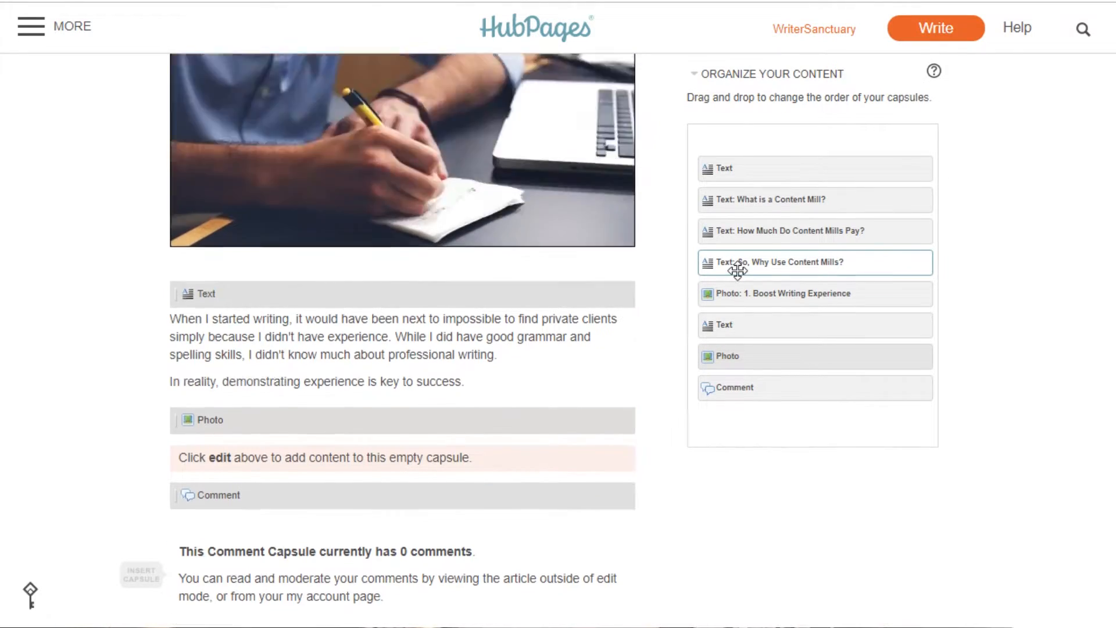
{"action": "scroll", "coordinate": [738, 278], "scroll_direction": "down", "scroll_amount": 5}
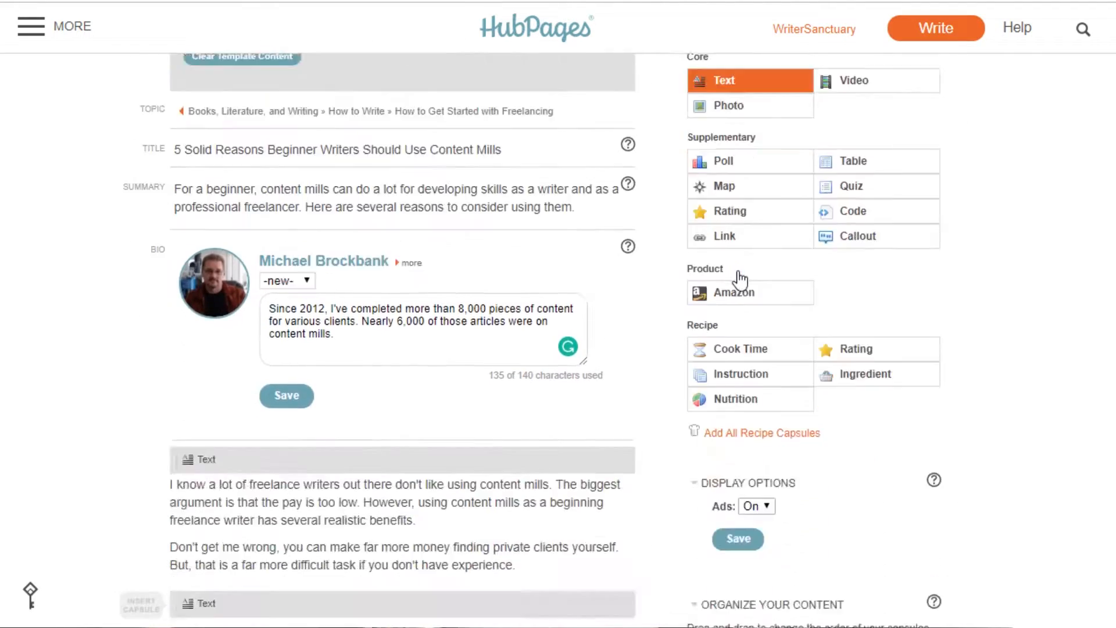
{"action": "scroll", "coordinate": [738, 278], "scroll_direction": "up", "scroll_amount": 5}
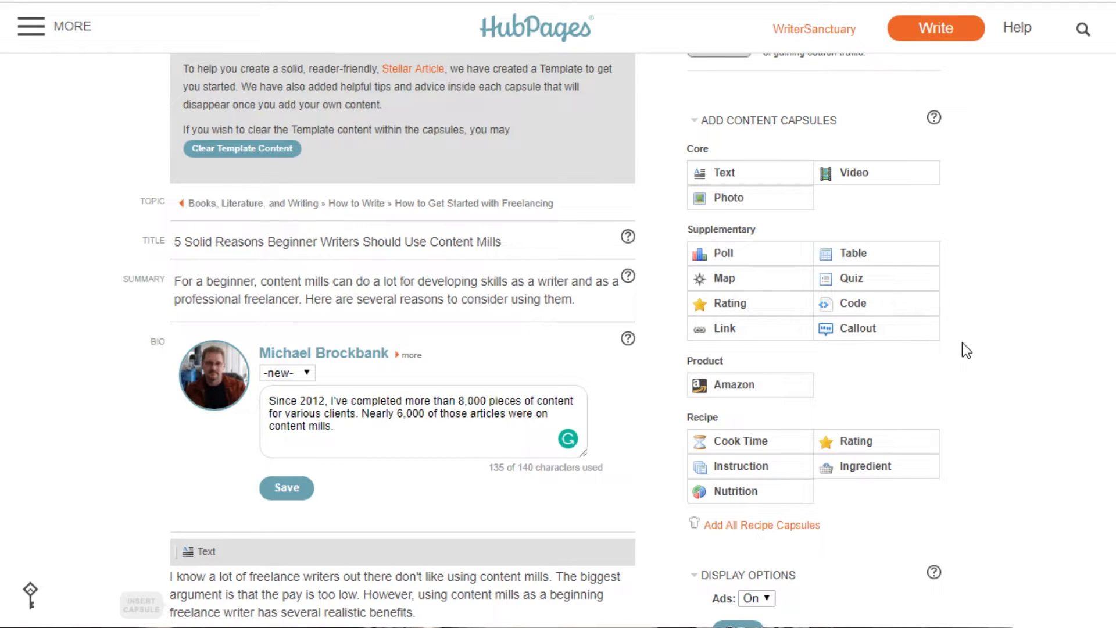
{"action": "scroll", "coordinate": [961, 343], "scroll_direction": "down", "scroll_amount": 15}
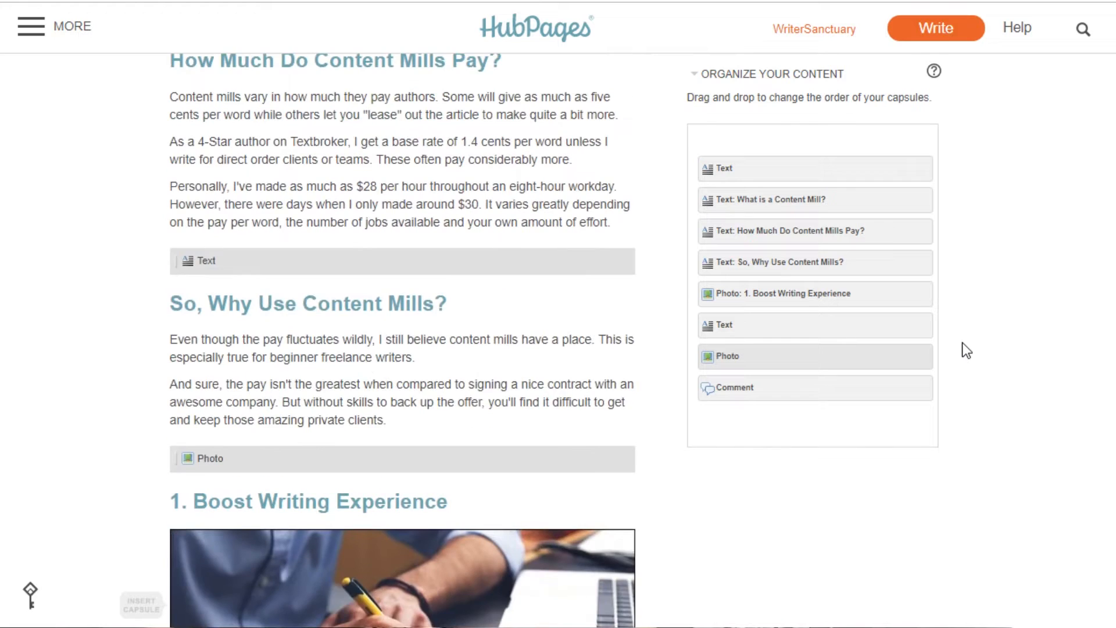
{"action": "scroll", "coordinate": [961, 343], "scroll_direction": "down", "scroll_amount": 5}
{"action": "scroll", "coordinate": [961, 345], "scroll_direction": "down", "scroll_amount": 3}
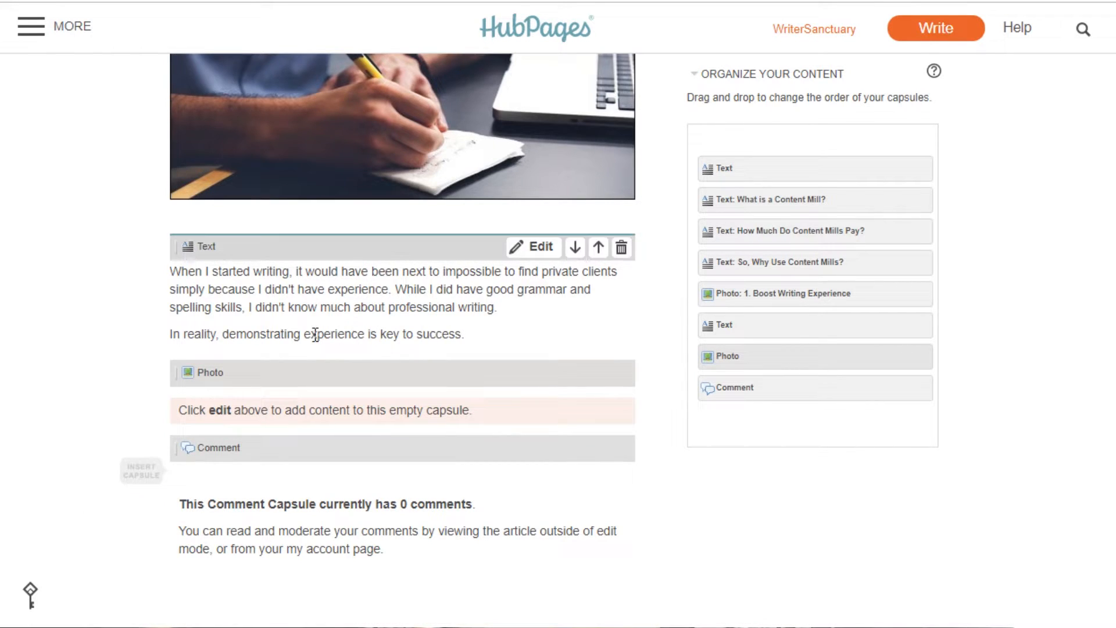
{"action": "scroll", "coordinate": [418, 331], "scroll_direction": "up", "scroll_amount": 3}
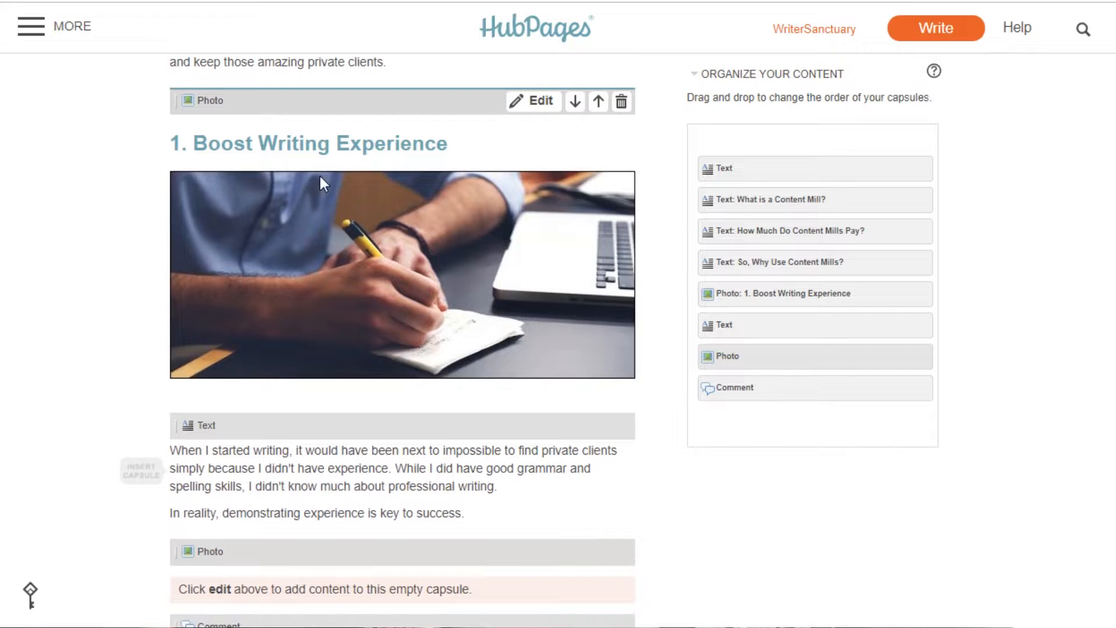
{"action": "scroll", "coordinate": [319, 173], "scroll_direction": "down", "scroll_amount": 2}
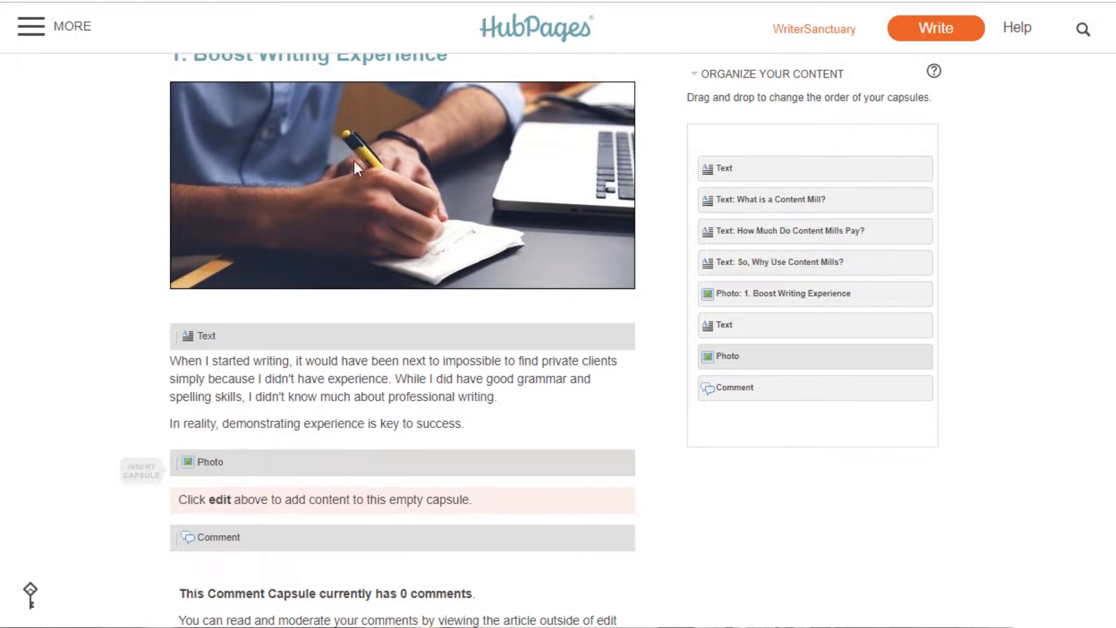
{"action": "scroll", "coordinate": [359, 410], "scroll_direction": "down", "scroll_amount": 2}
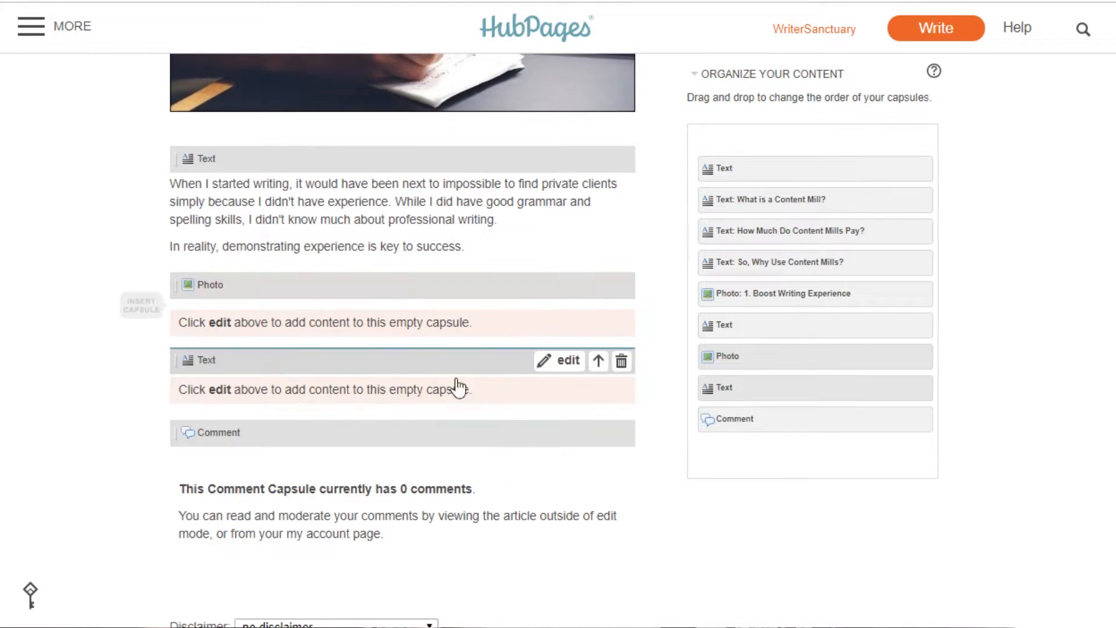
{"action": "left_click", "coordinate": [599, 361]}
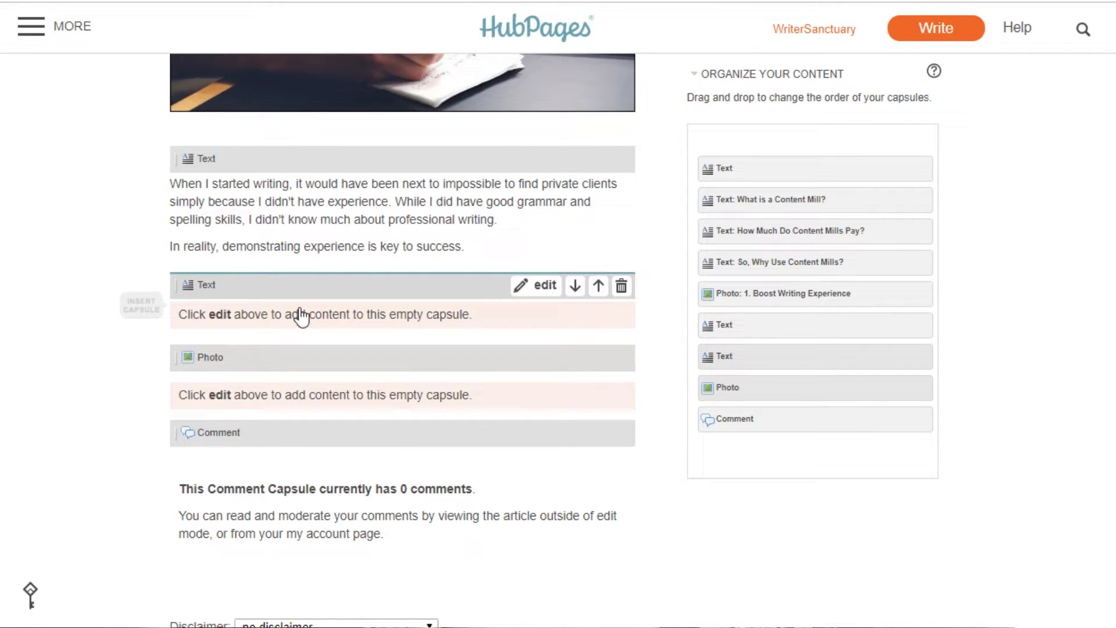
Step: Enter "Learn AP Style Writing" in the body of the empty text capsule and format it as Heading 3
{"action": "left_click", "coordinate": [504, 316]}
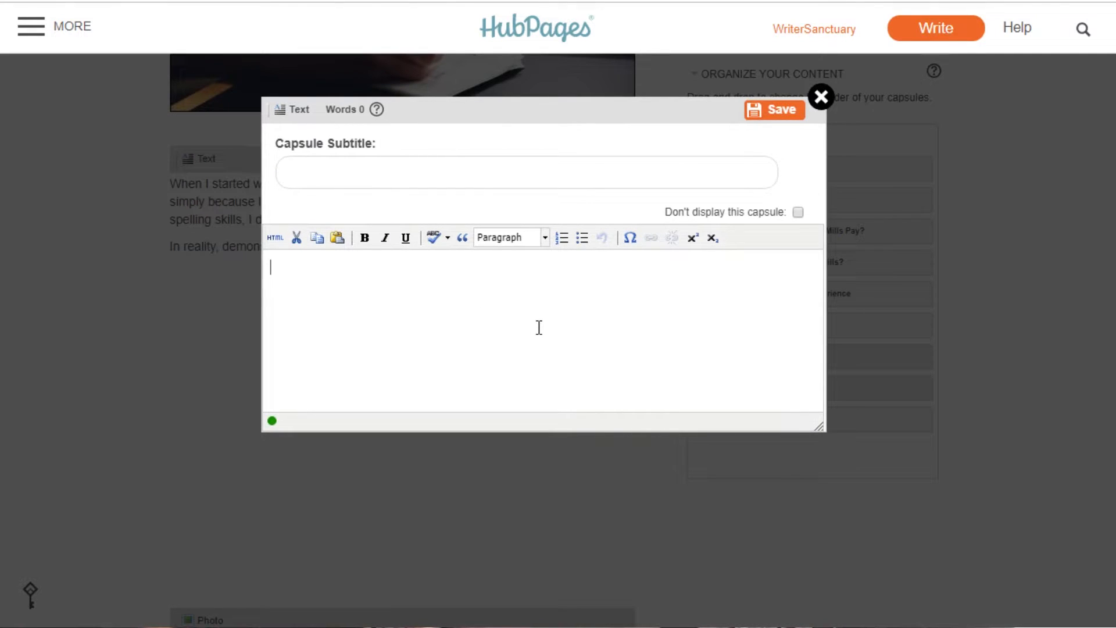
{"action": "left_click", "coordinate": [547, 238]}
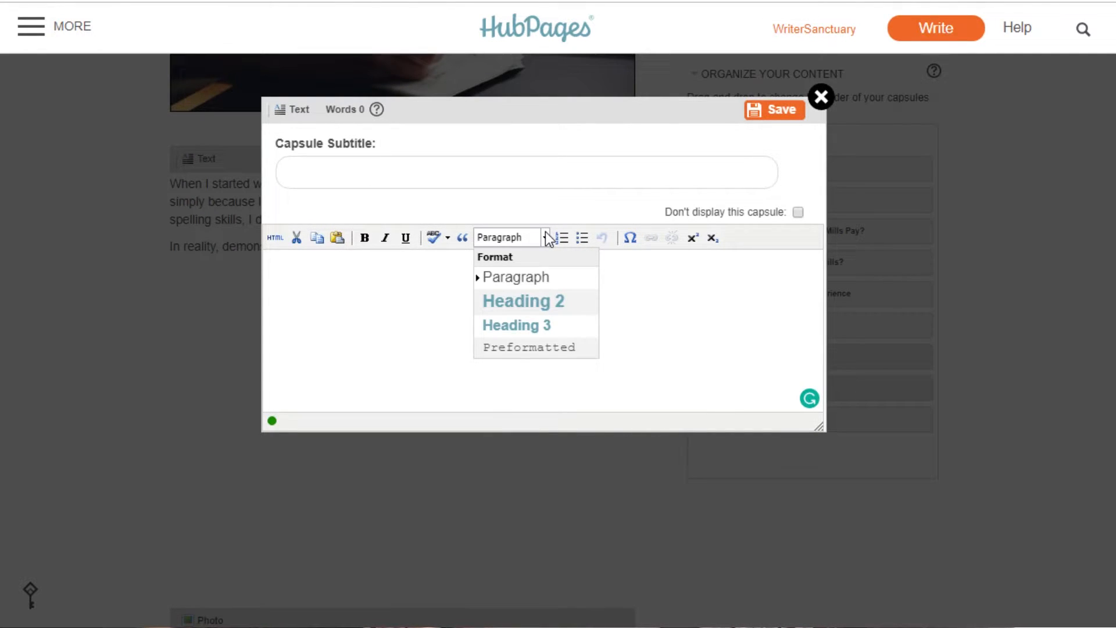
{"action": "scroll", "coordinate": [542, 301], "scroll_direction": "down", "scroll_amount": 2}
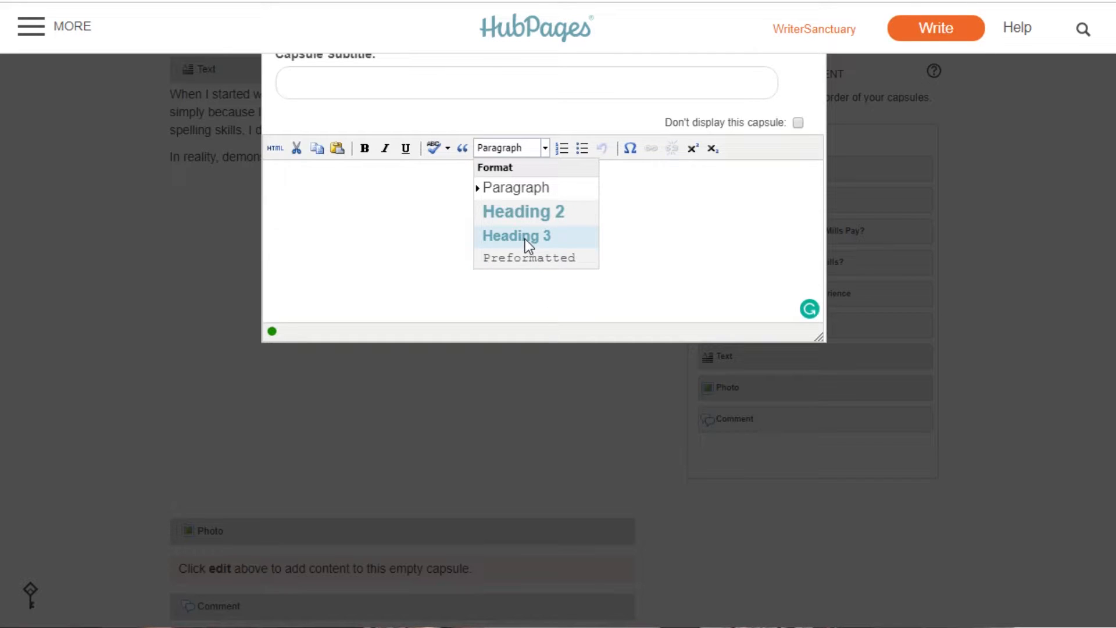
{"action": "left_click", "coordinate": [358, 236]}
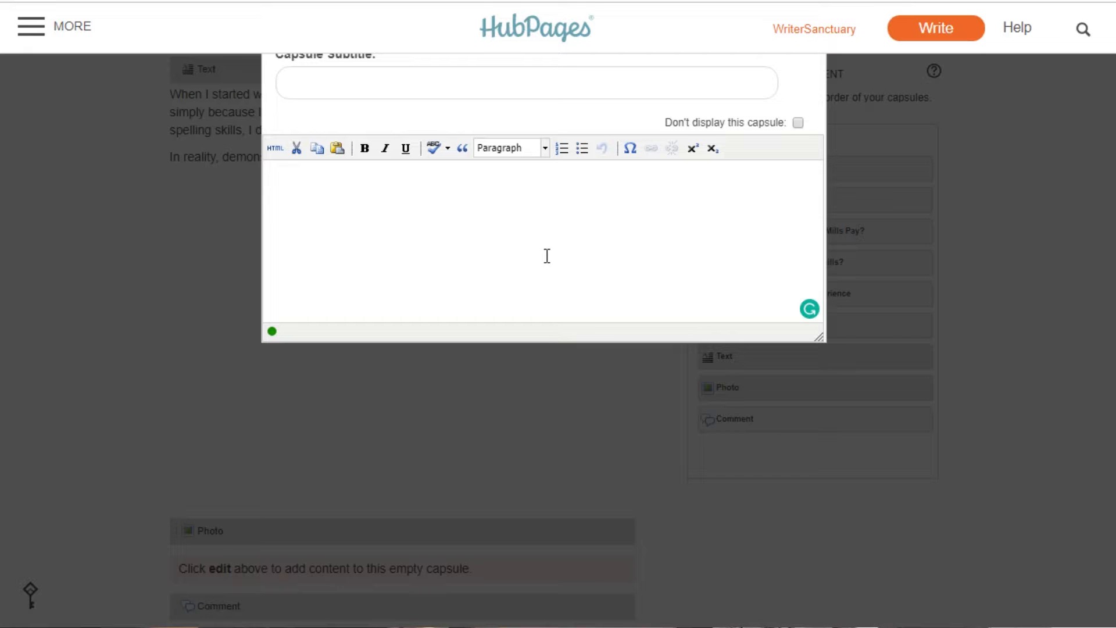
{"action": "type", "text": "Learn AP Style Writing"}
{"action": "left_click_drag", "start_coordinate": [380, 176], "coordinate": [249, 178]}
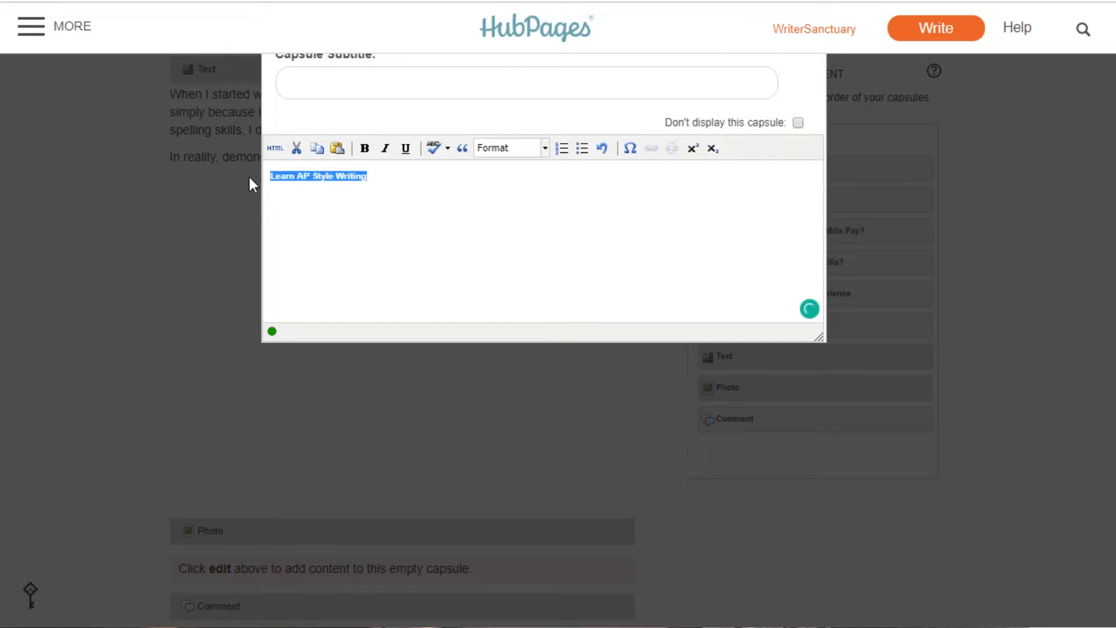
{"action": "left_click", "coordinate": [543, 153]}
{"action": "left_click", "coordinate": [517, 235]}
{"action": "left_click", "coordinate": [524, 239]}
Step: Add the prepared body text on AP Style below the "Learn AP Style Writing" heading and save the capsule
{"action": "key", "text": "Return"}
{"action": "type", "text": "Most online content today is written using AP Style context. This is much different than college essay writing, which focuses more on Oxford Style. Since most of the best content mills provide feedback, they essentially help you understand the difference. In my experience, I would take the feedback from editors and research how to improve. In the first few months, I learned a lot about what makes great content and happy clients."}
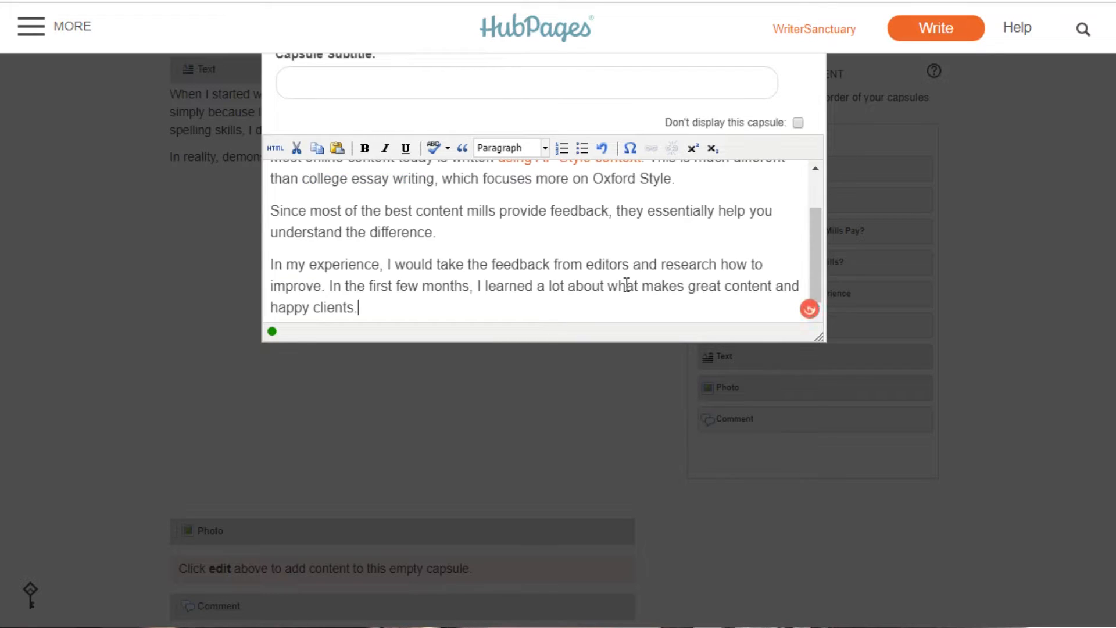
{"action": "scroll", "coordinate": [614, 264], "scroll_direction": "up", "scroll_amount": 3}
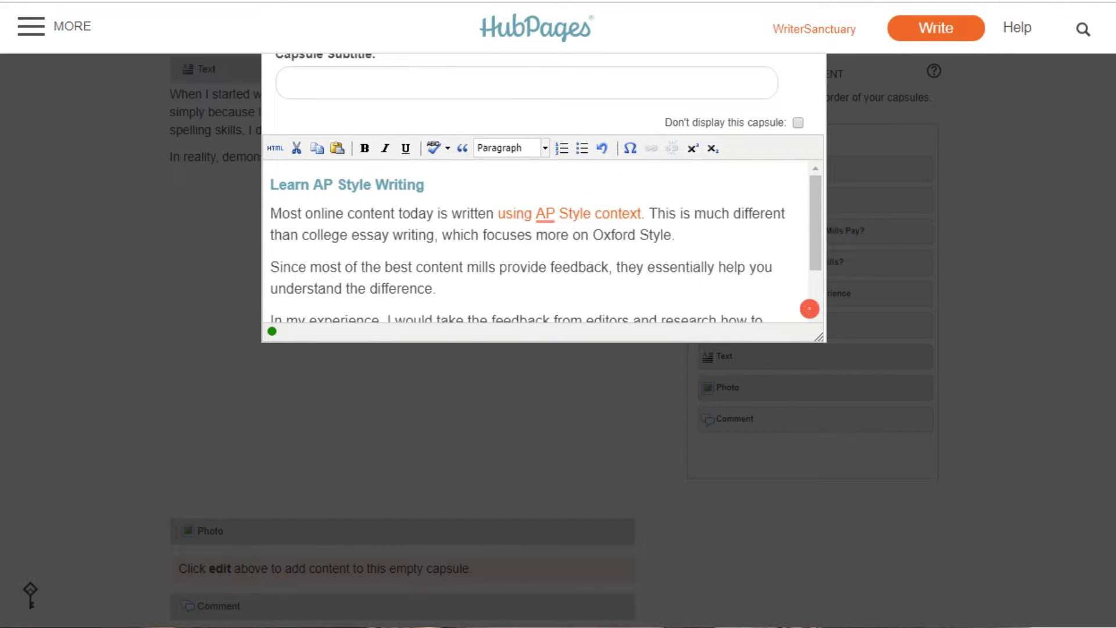
{"action": "scroll", "coordinate": [602, 282], "scroll_direction": "down", "scroll_amount": 3}
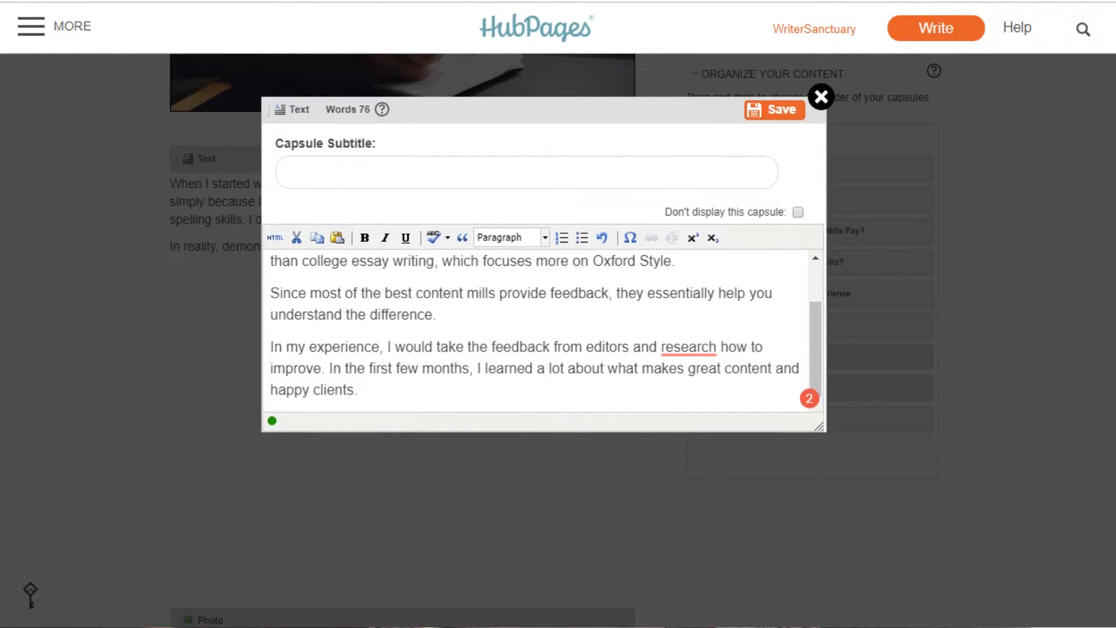
{"action": "left_click", "coordinate": [778, 116]}
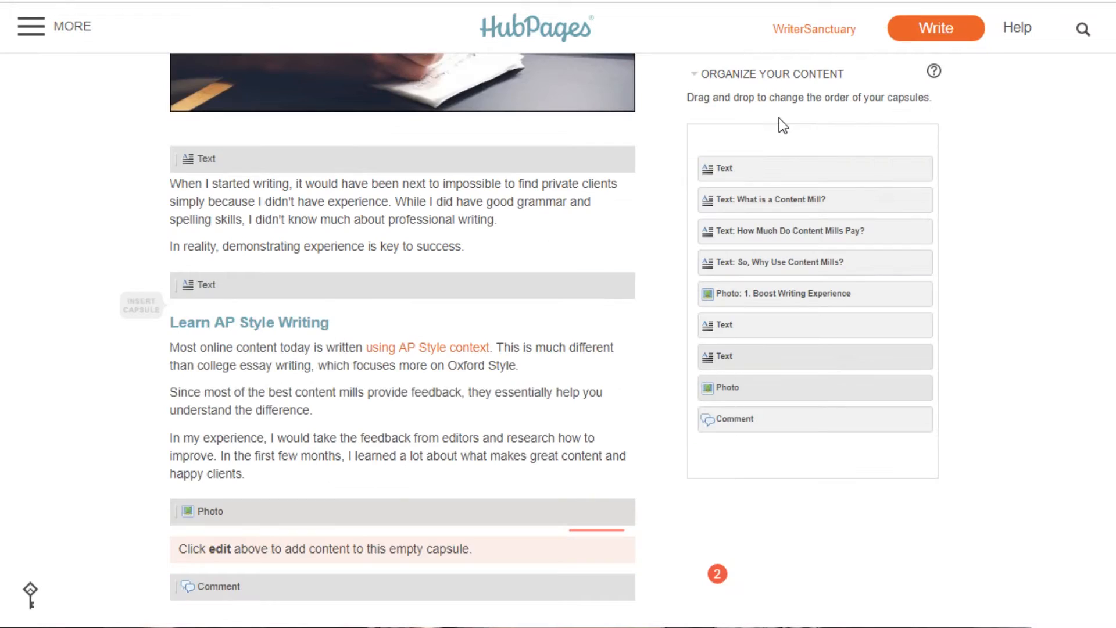
Step: Add another text capsule to the end of the article
{"action": "scroll", "coordinate": [300, 448], "scroll_direction": "up", "scroll_amount": 6}
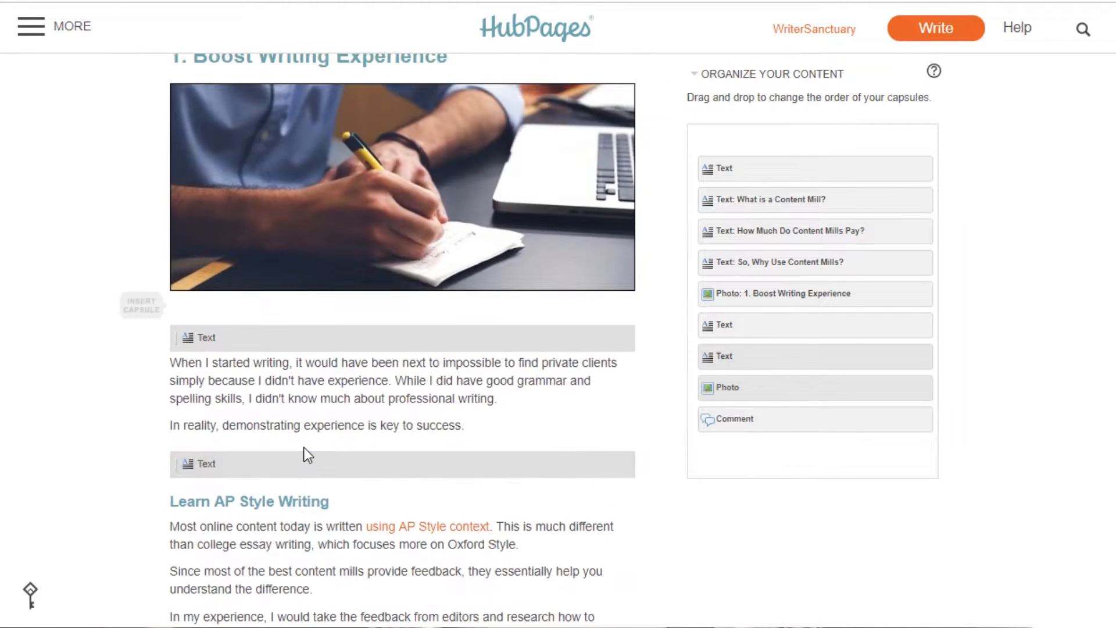
{"action": "scroll", "coordinate": [312, 452], "scroll_direction": "down", "scroll_amount": 9}
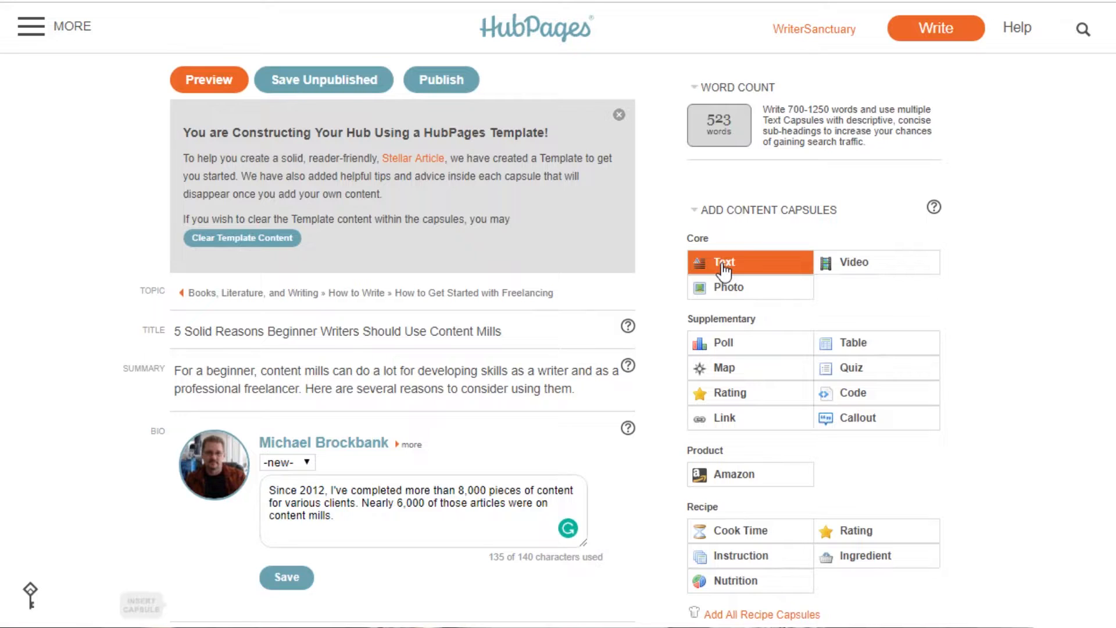
{"action": "left_click", "coordinate": [724, 269]}
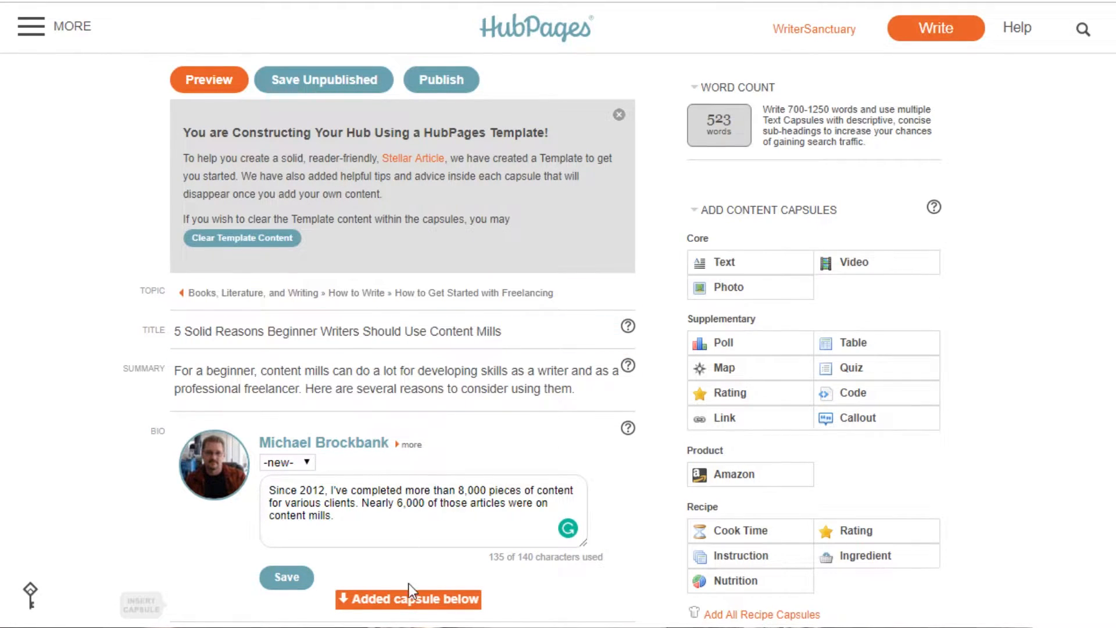
{"action": "scroll", "coordinate": [905, 488], "scroll_direction": "down", "scroll_amount": 12}
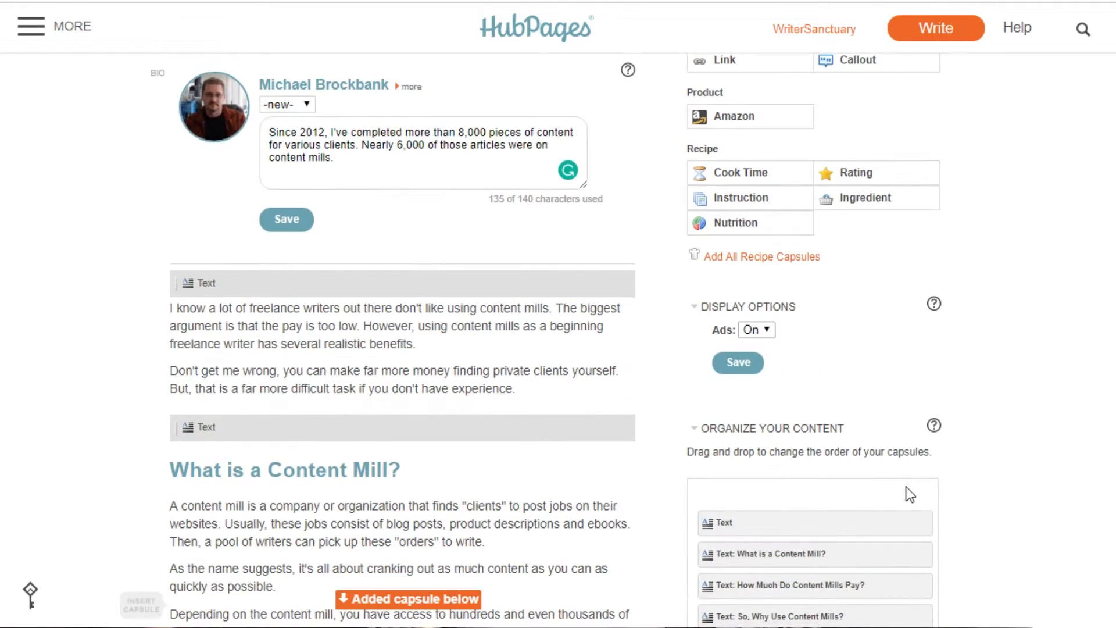
{"action": "scroll", "coordinate": [905, 486], "scroll_direction": "down", "scroll_amount": 20}
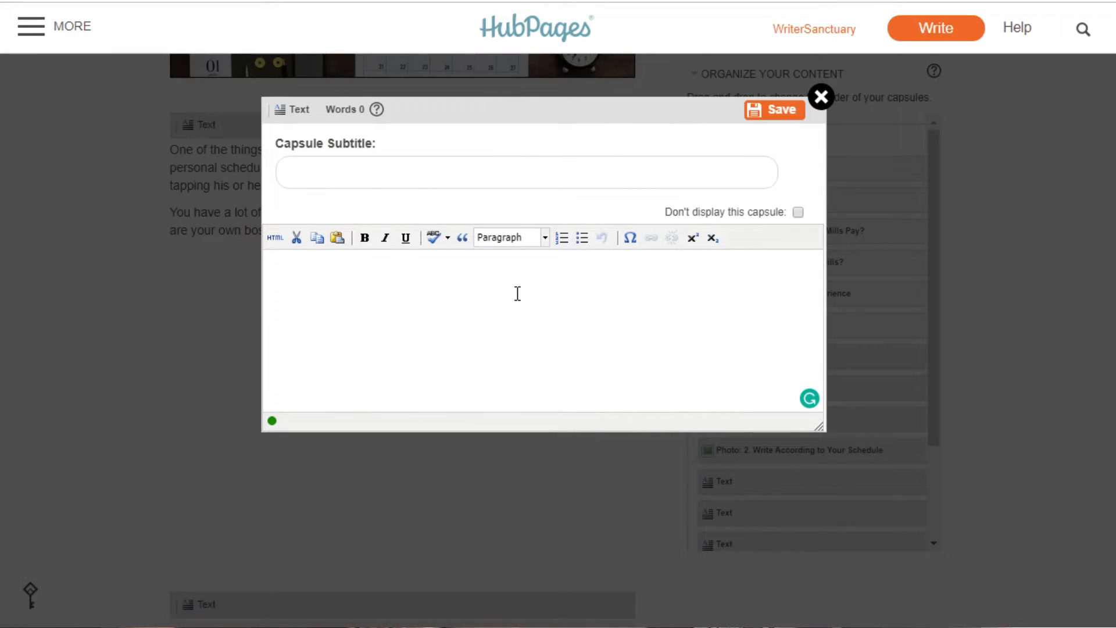
Step: Enter "Work Around Home Life" in the empty text capsule, format it as Heading 3, and start a new line below it
{"action": "type", "text": "Work Around Home Life"}
{"action": "left_click_drag", "start_coordinate": [372, 263], "coordinate": [269, 265]}
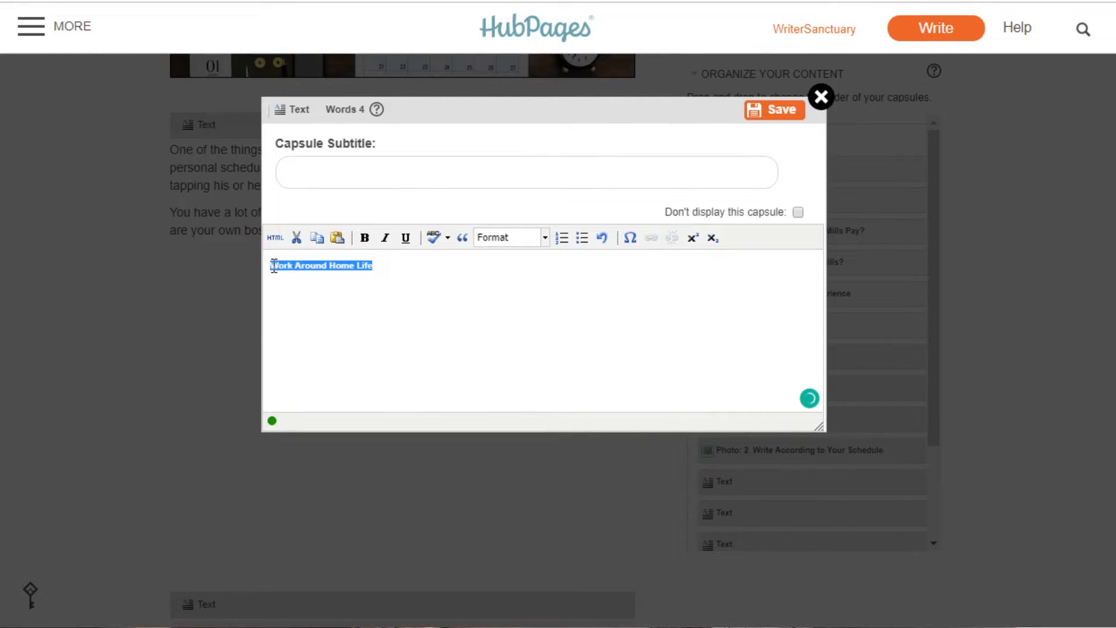
{"action": "left_click", "coordinate": [545, 239]}
{"action": "left_click", "coordinate": [524, 325]}
{"action": "left_click", "coordinate": [615, 327]}
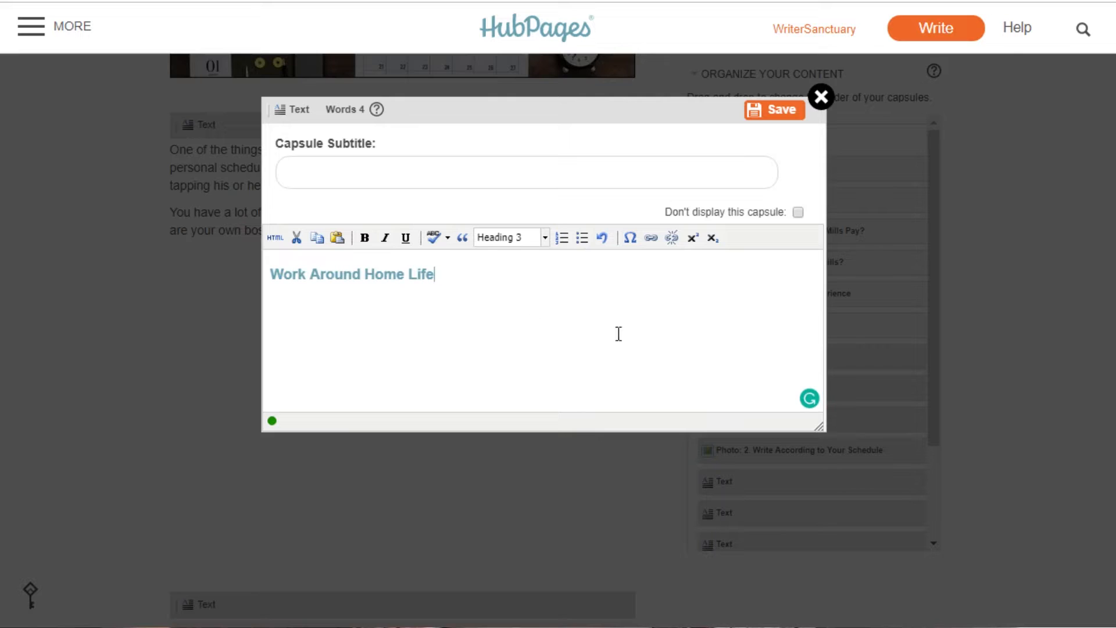
{"action": "key", "text": "Return"}
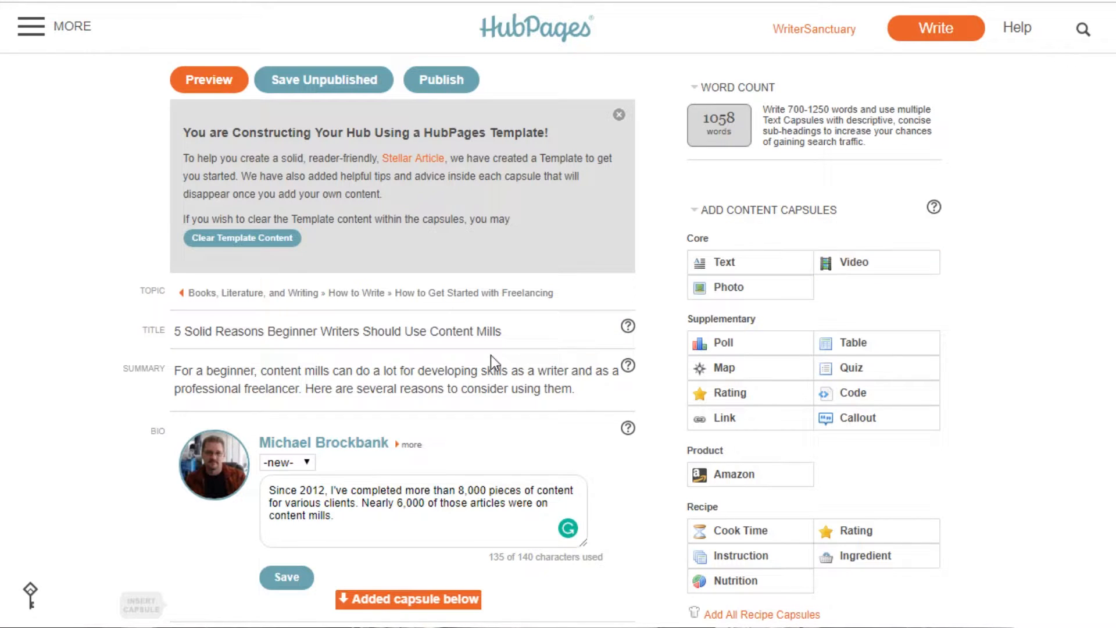
Step: Open the empty text capsule for editing and set its subtitle to "Top 5 Expert Tips to Get the Most out of Content Mills"
{"action": "left_click", "coordinate": [360, 430]}
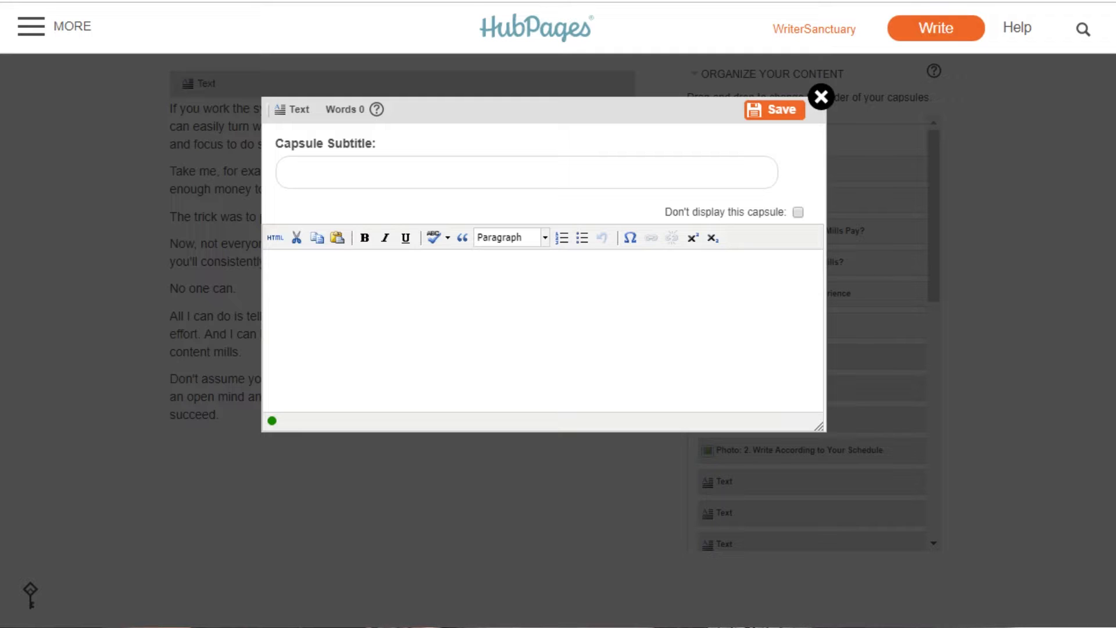
{"action": "left_click", "coordinate": [563, 171]}
{"action": "type", "text": "Top 5 Expert Tips to Get the Most out of Content Mills"}
{"action": "left_click", "coordinate": [615, 301]}
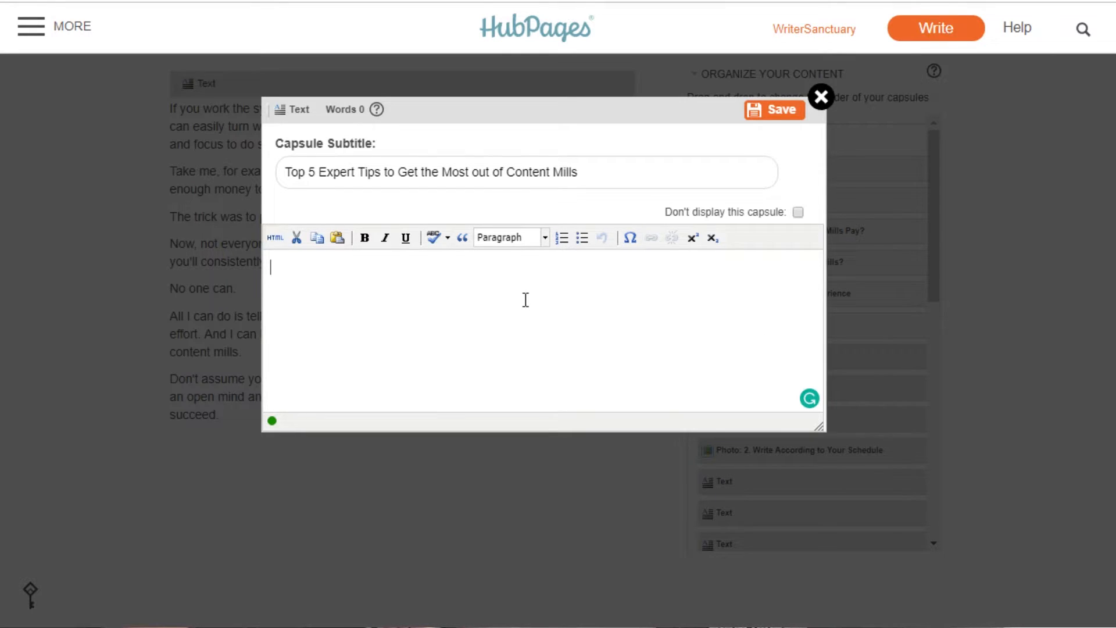
Step: Fill the capsule body with the prepared paragraph beginning "Before I wrap this up" and add the prepared bulleted list of tips below it
{"action": "type", "text": "Before I wrap this up, I wanted to share some tips that may help you get the most out of content mills and freelance writing in general. These are things I practiced from day one which have played a major role in my success."}
{"action": "key", "text": "Return"}
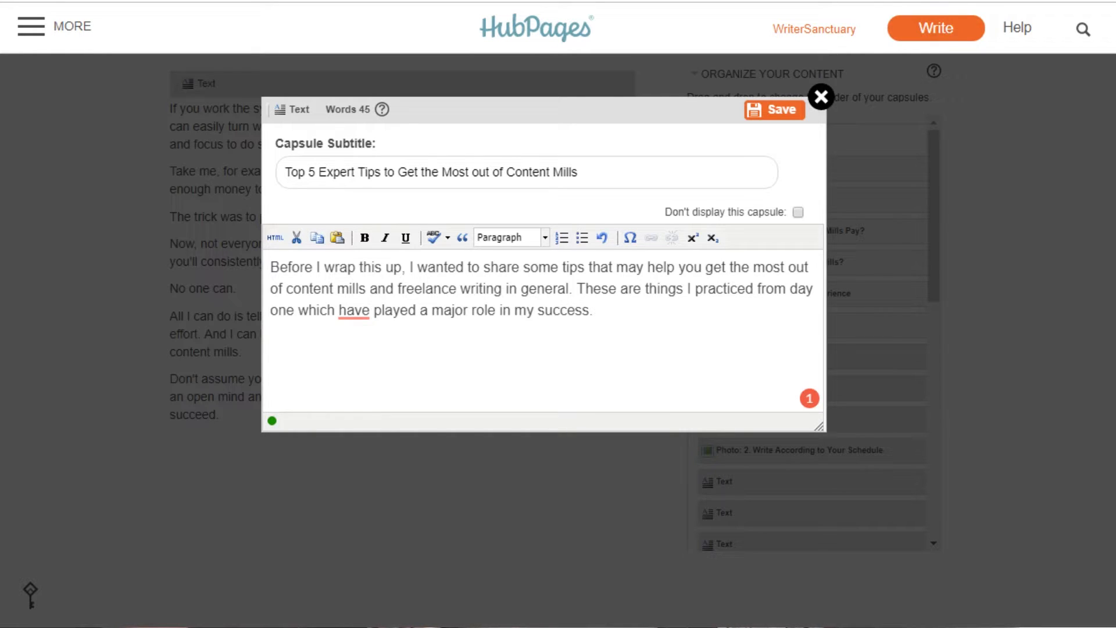
{"action": "key", "text": "ctrl+v"}
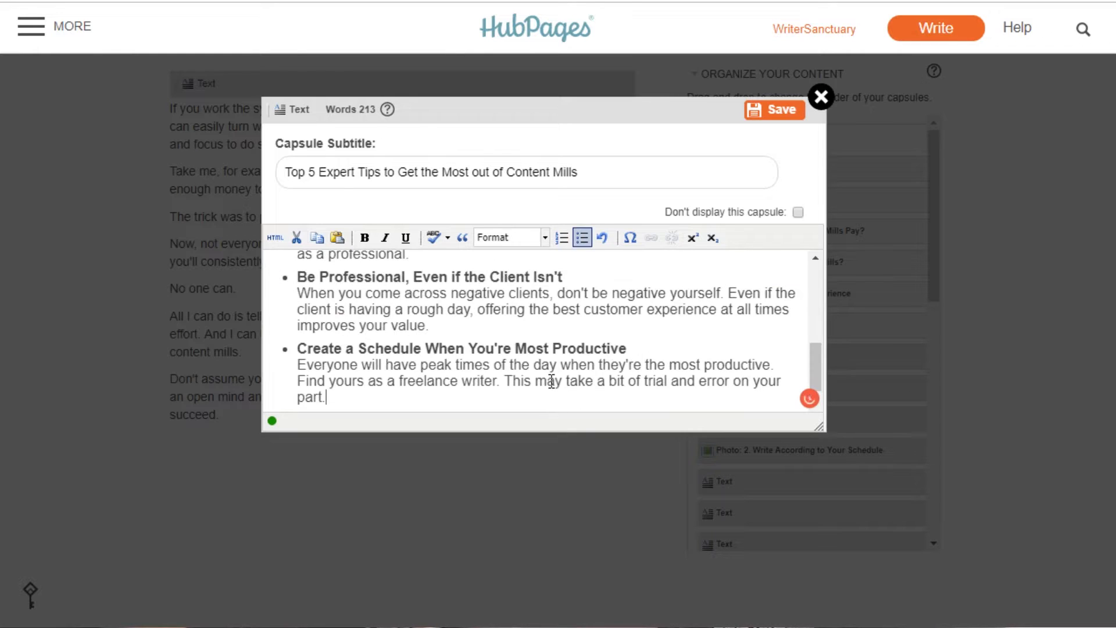
{"action": "scroll", "coordinate": [609, 376], "scroll_direction": "up", "scroll_amount": 6}
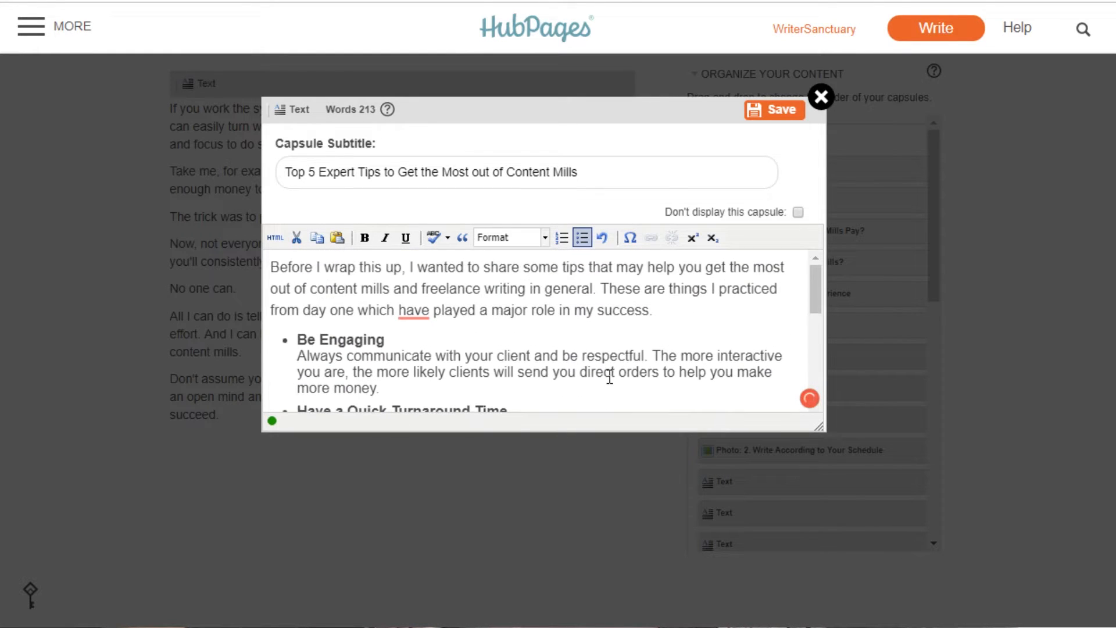
{"action": "scroll", "coordinate": [609, 377], "scroll_direction": "down", "scroll_amount": 6}
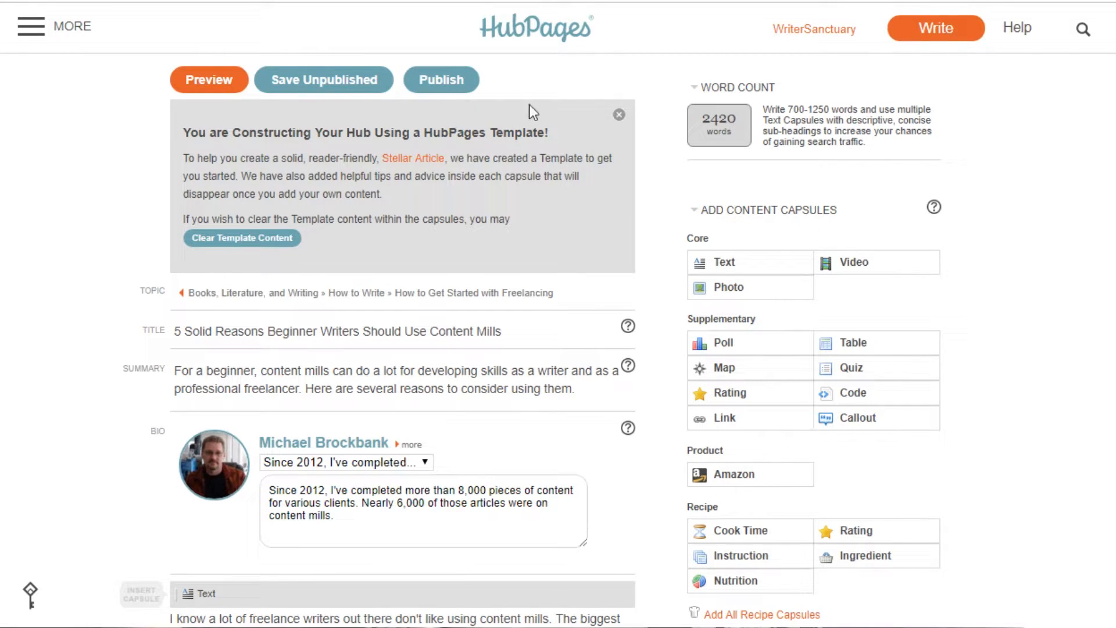
Step: Publish the finished article "5 Solid Reasons Beginner Writers Should Use Content Mills"
{"action": "left_click", "coordinate": [442, 82]}
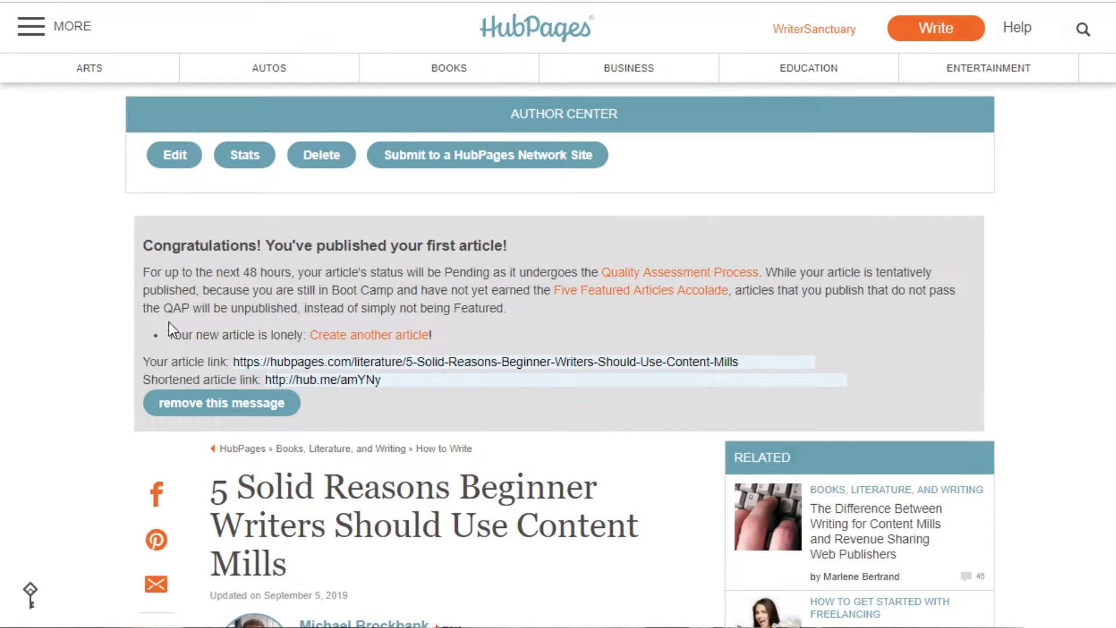
Step: Review the published article from its introduction to the comments section and examine the publishing notice above it
{"action": "scroll", "coordinate": [185, 273], "scroll_direction": "down", "scroll_amount": 9}
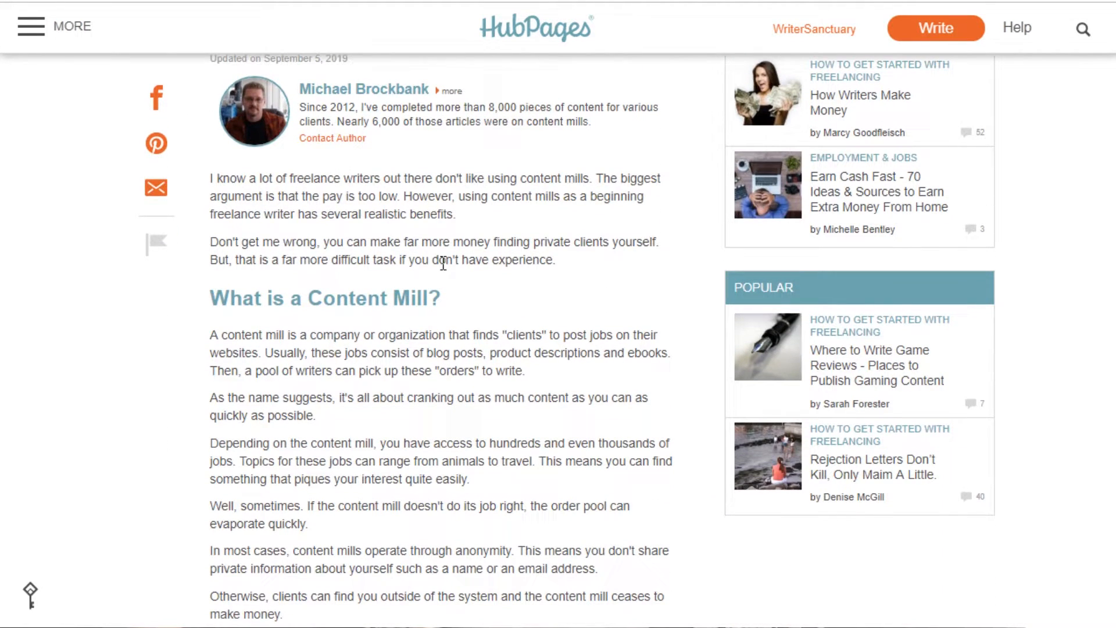
{"action": "scroll", "coordinate": [443, 263], "scroll_direction": "down", "scroll_amount": 15}
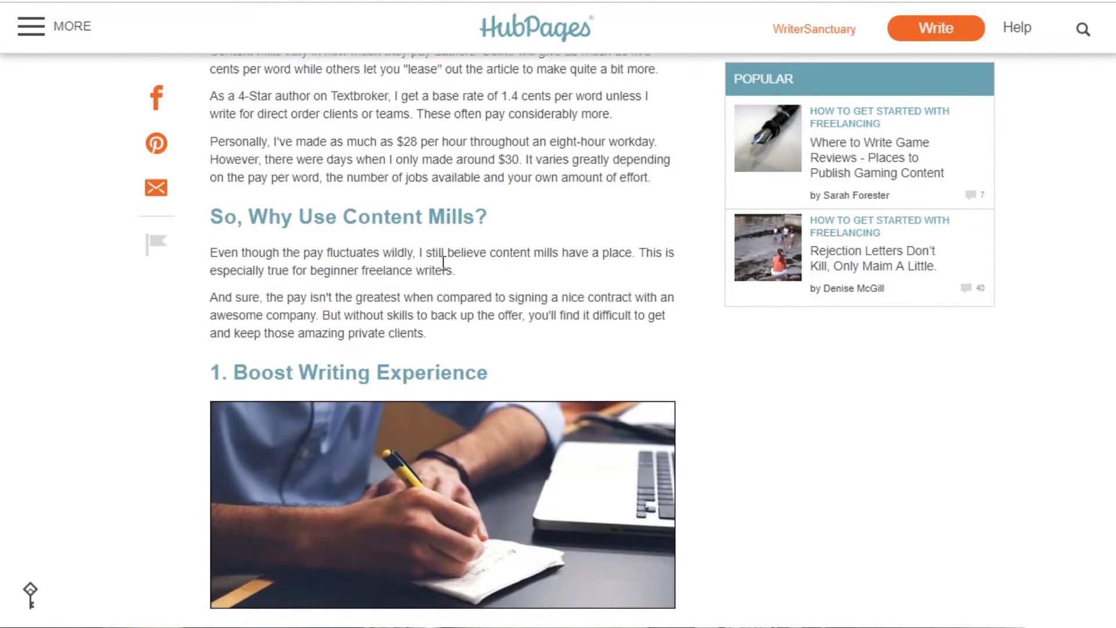
{"action": "scroll", "coordinate": [443, 263], "scroll_direction": "up", "scroll_amount": 3}
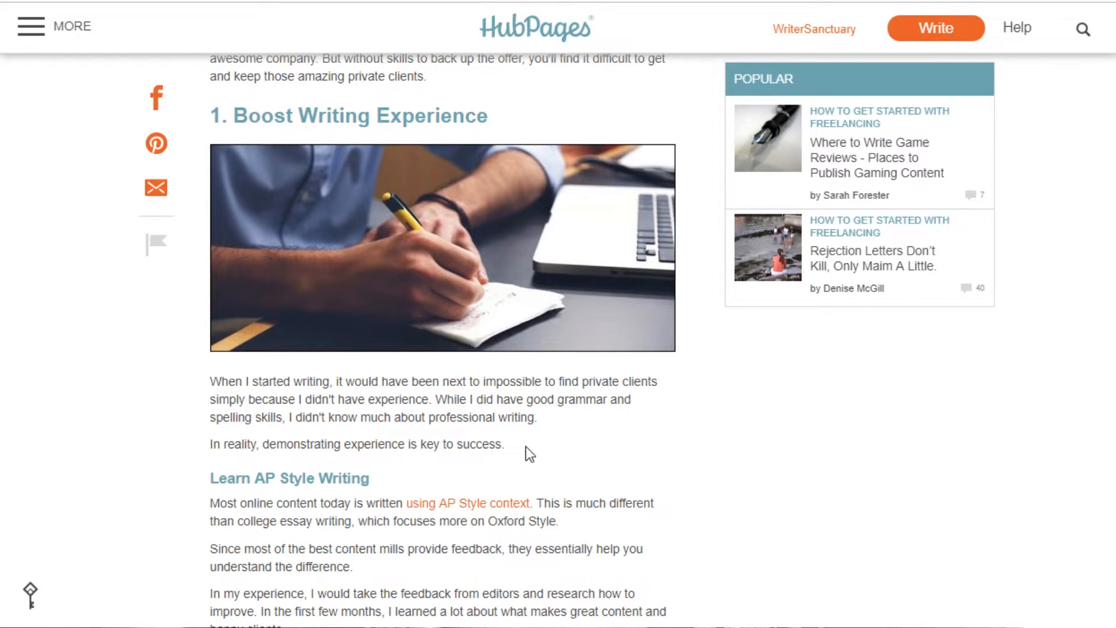
{"action": "scroll", "coordinate": [522, 448], "scroll_direction": "down", "scroll_amount": 10}
{"action": "scroll", "coordinate": [515, 465], "scroll_direction": "down", "scroll_amount": 20}
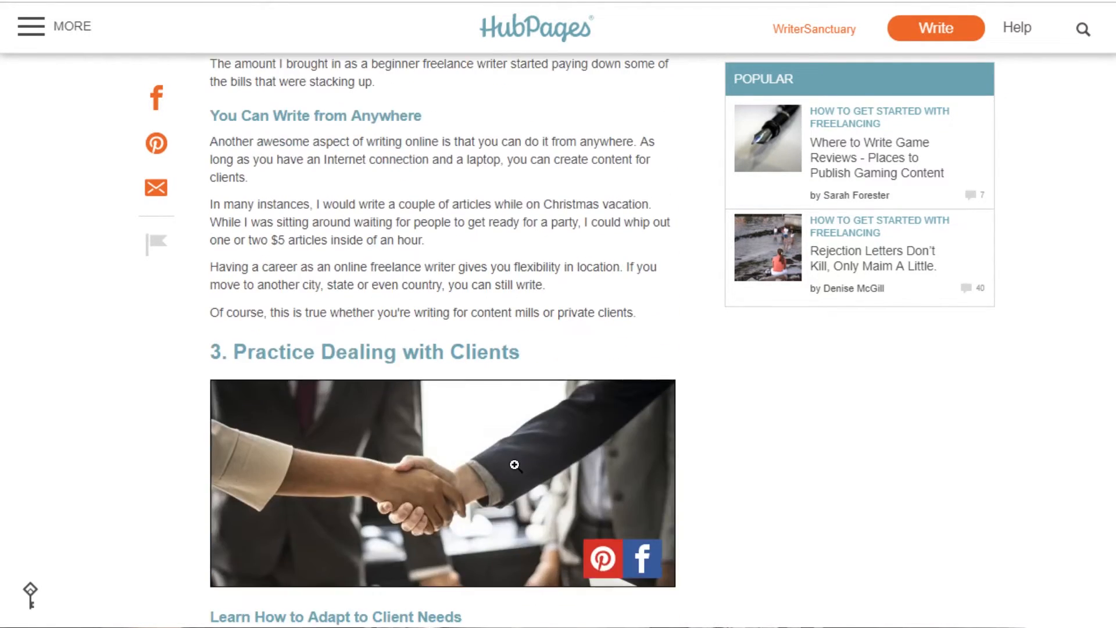
{"action": "scroll", "coordinate": [515, 465], "scroll_direction": "down", "scroll_amount": 20}
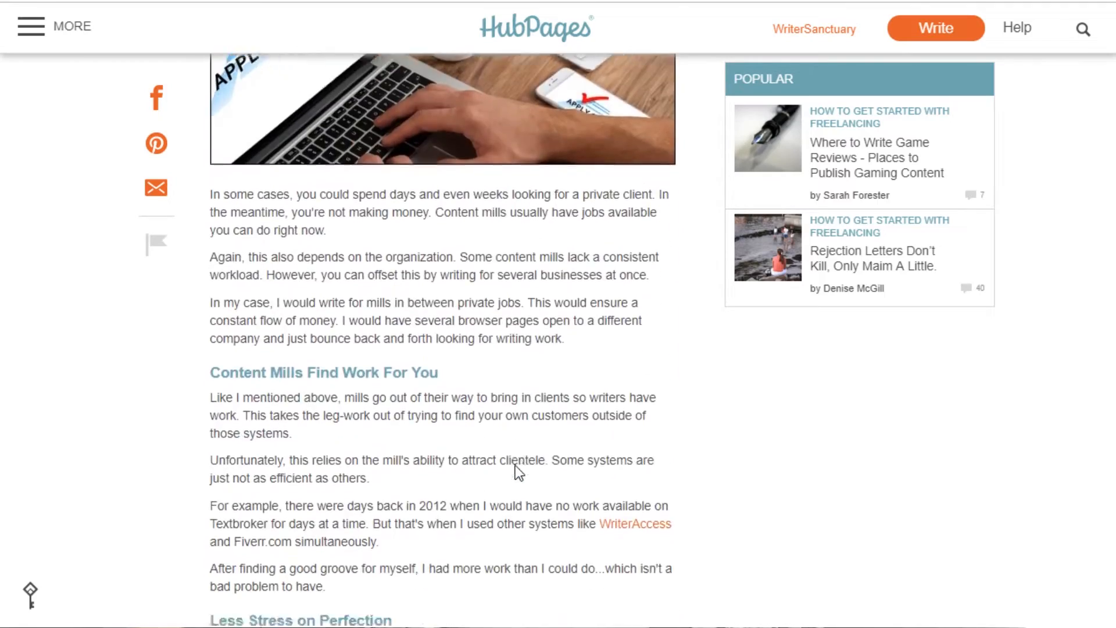
{"action": "scroll", "coordinate": [514, 465], "scroll_direction": "down", "scroll_amount": 20}
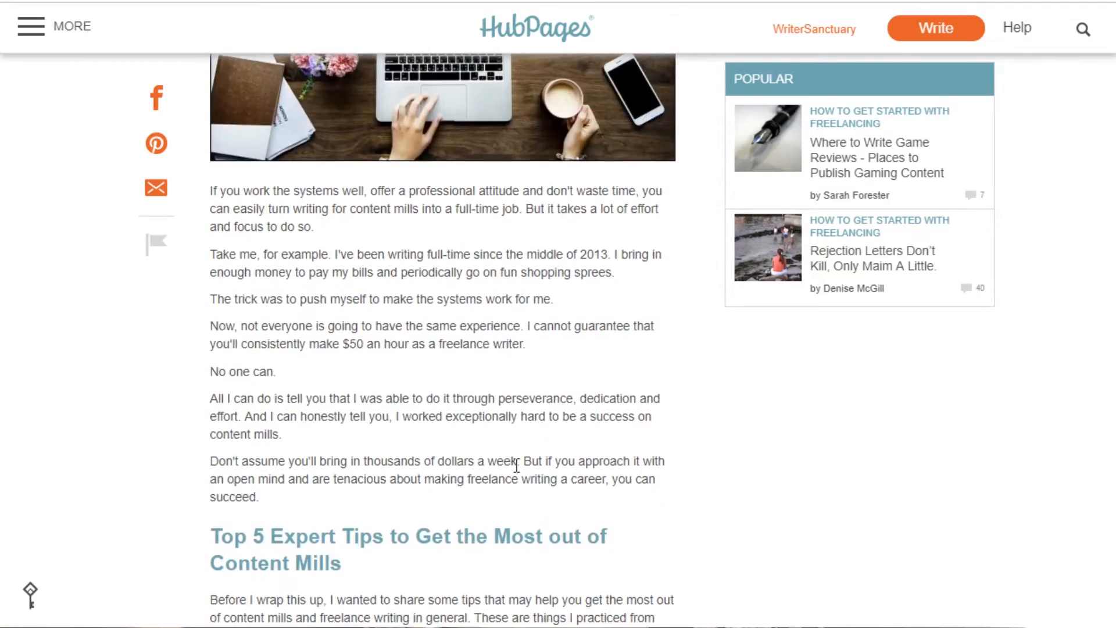
{"action": "scroll", "coordinate": [515, 468], "scroll_direction": "down", "scroll_amount": 8}
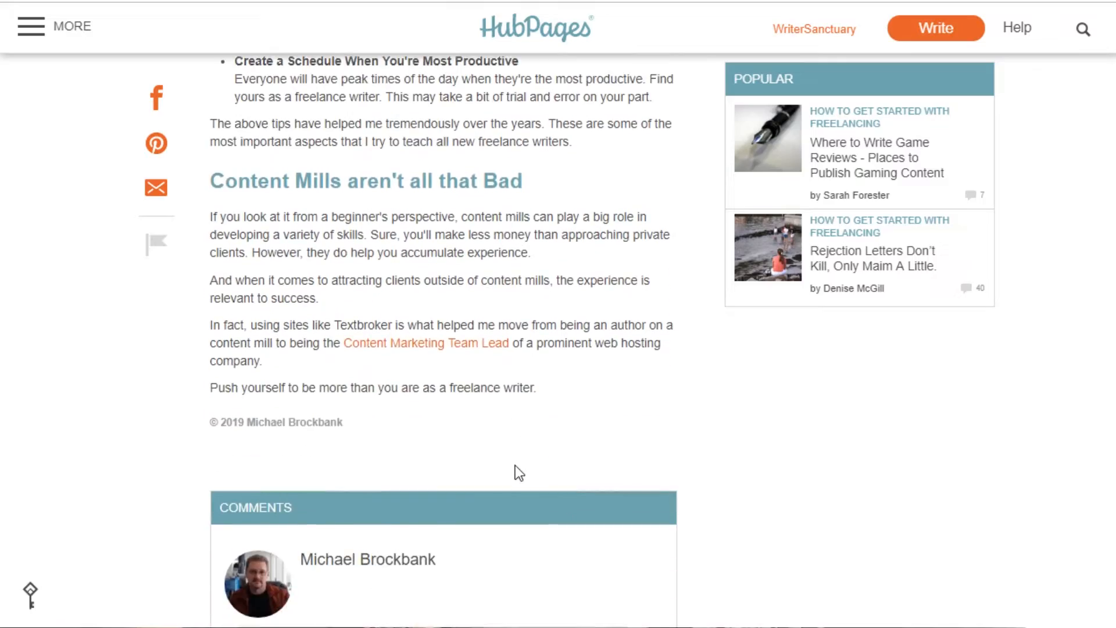
{"action": "scroll", "coordinate": [517, 465], "scroll_direction": "up", "scroll_amount": 6}
{"action": "scroll", "coordinate": [522, 458], "scroll_direction": "up", "scroll_amount": 20}
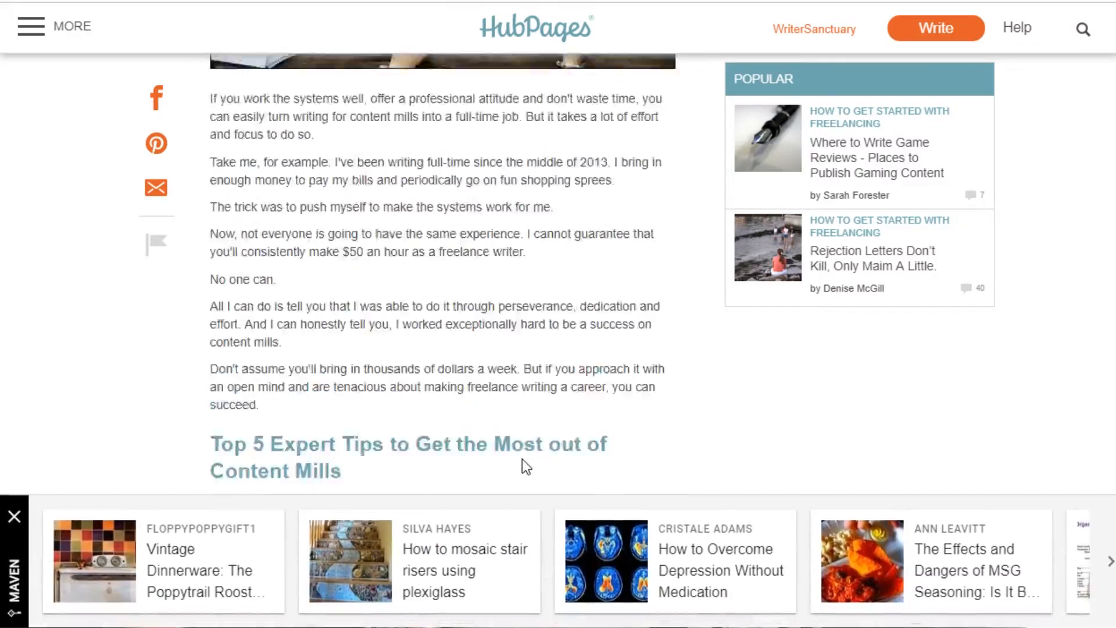
{"action": "scroll", "coordinate": [523, 459], "scroll_direction": "up", "scroll_amount": 20}
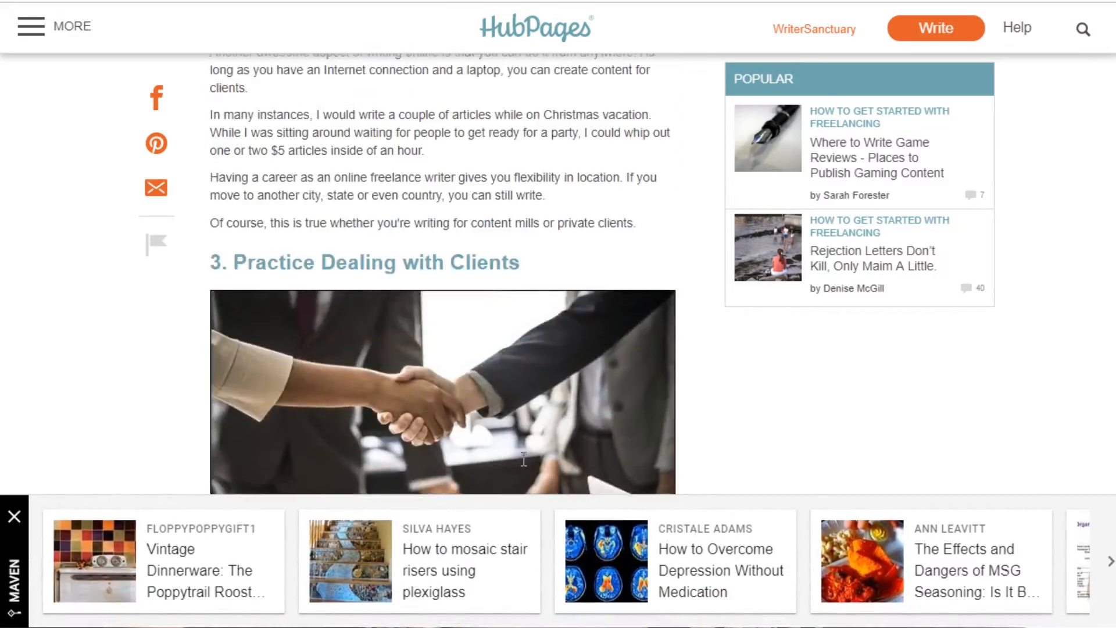
{"action": "scroll", "coordinate": [522, 460], "scroll_direction": "up", "scroll_amount": 20}
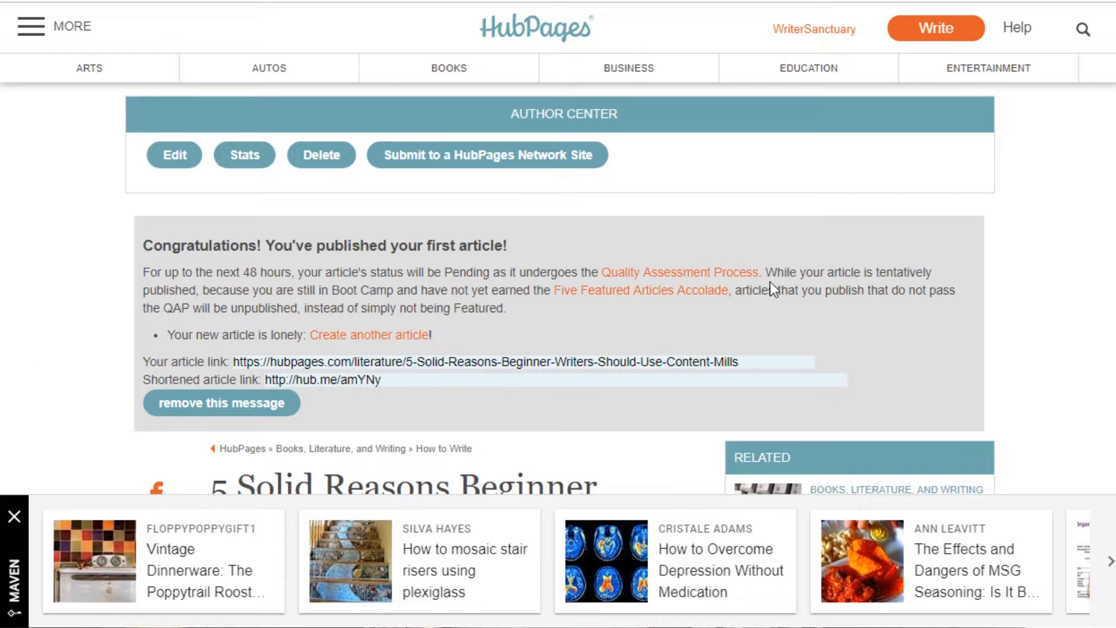
{"action": "scroll", "coordinate": [956, 284], "scroll_direction": "down", "scroll_amount": 3}
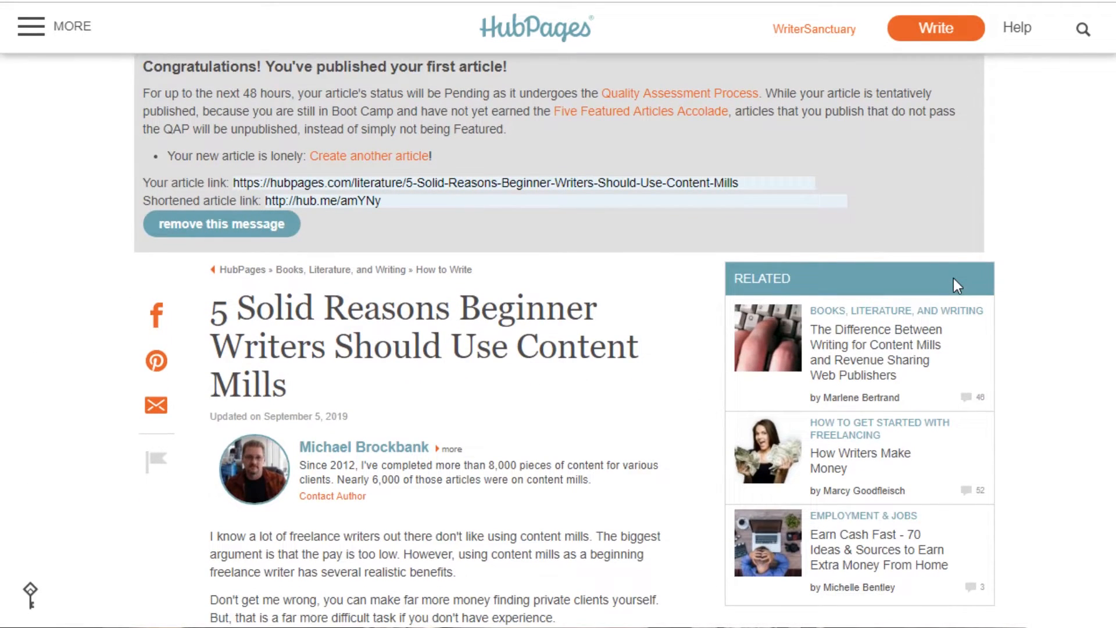
{"action": "scroll", "coordinate": [953, 278], "scroll_direction": "down", "scroll_amount": 4}
{"action": "scroll", "coordinate": [953, 278], "scroll_direction": "up", "scroll_amount": 6}
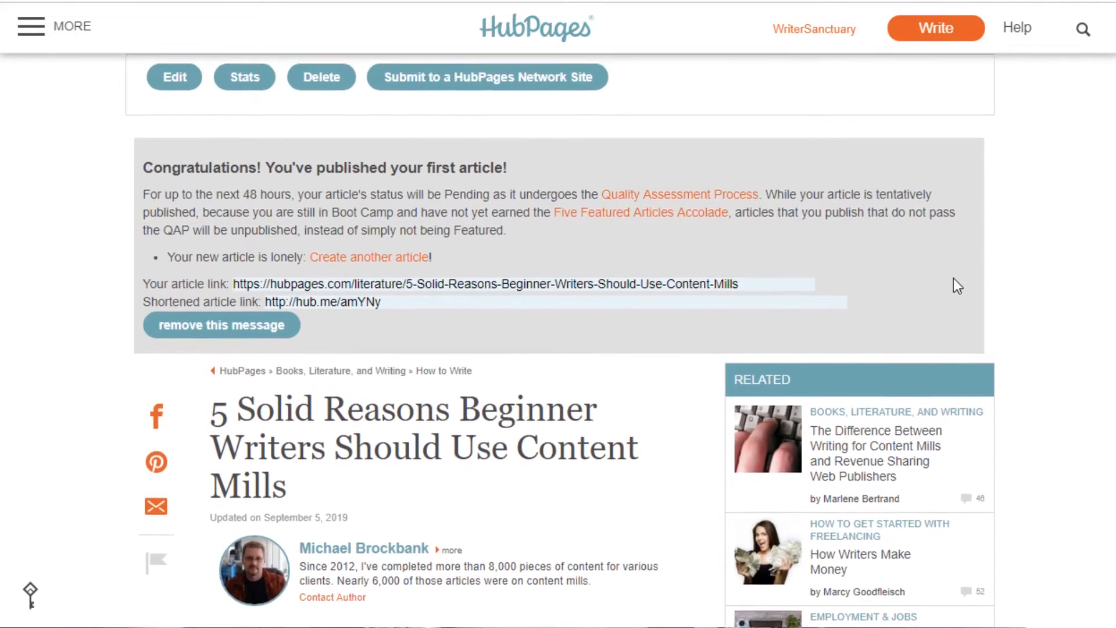
{"action": "scroll", "coordinate": [953, 277], "scroll_direction": "up", "scroll_amount": 1}
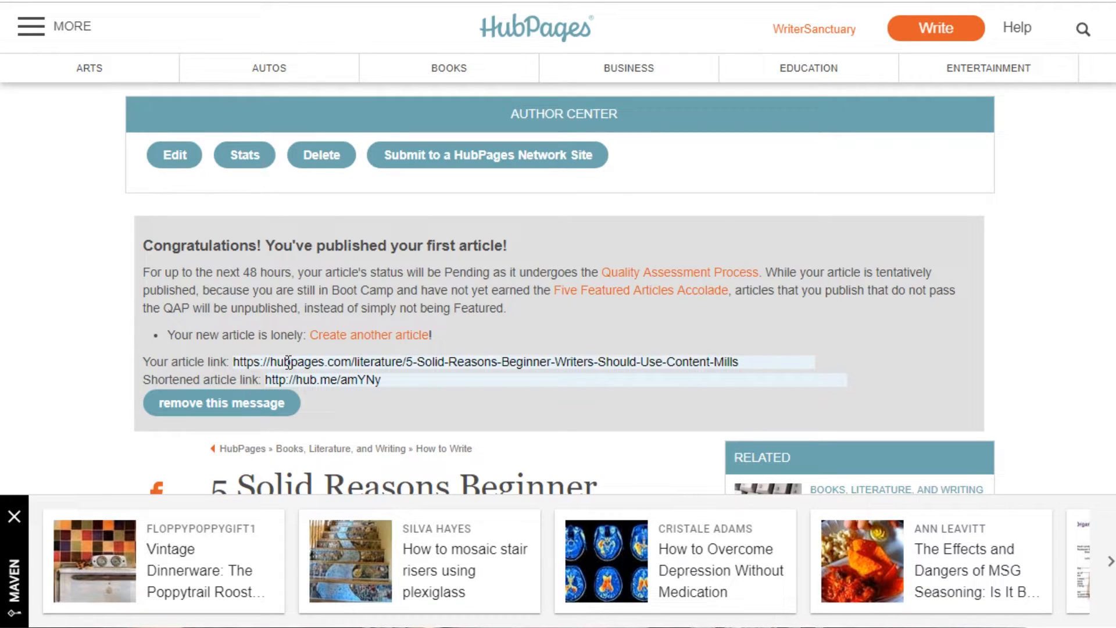
Step: Copy the shortened article link, switch to Zoho Social, and post it immediately to Facebook, Twitter and LinkedIn with a message about the first Hubpages article
{"action": "left_click", "coordinate": [344, 381]}
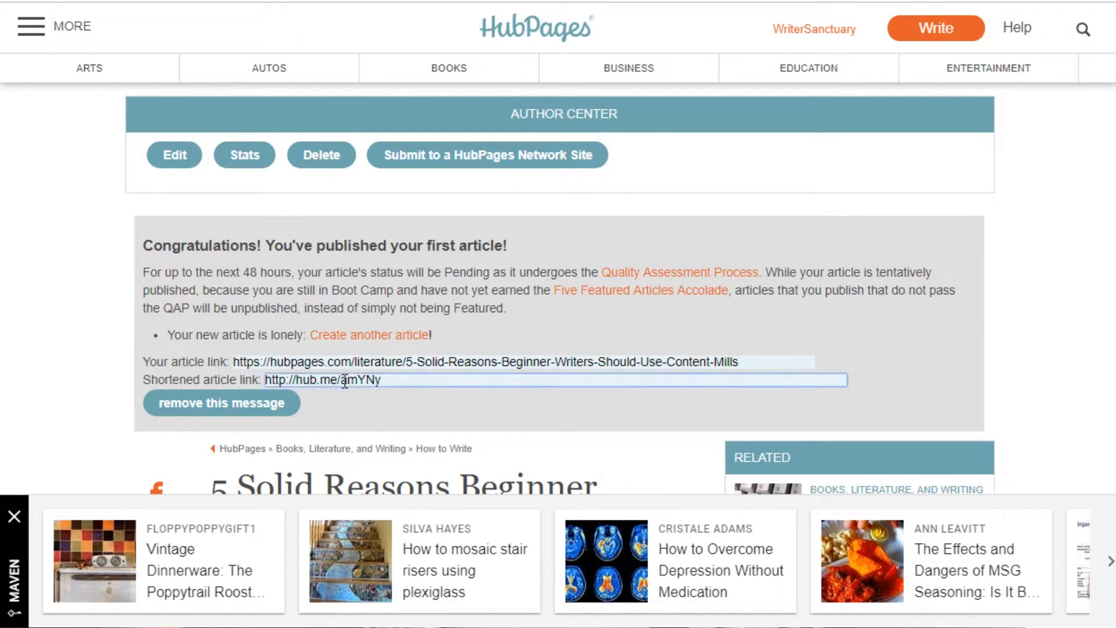
{"action": "triple_click", "coordinate": [345, 381]}
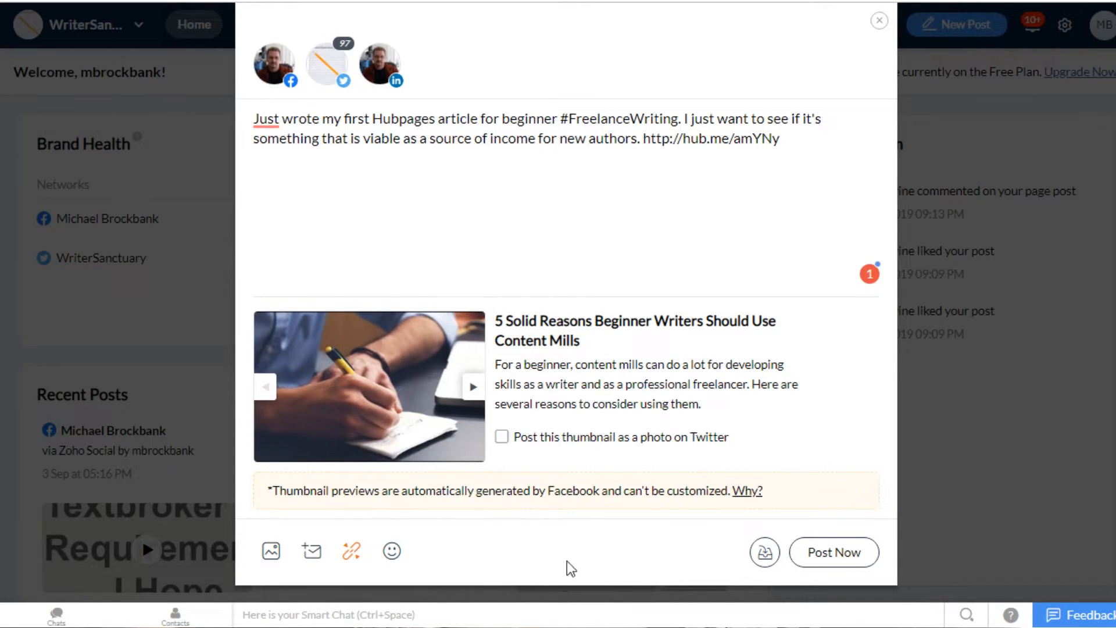
{"action": "left_click", "coordinate": [846, 555]}
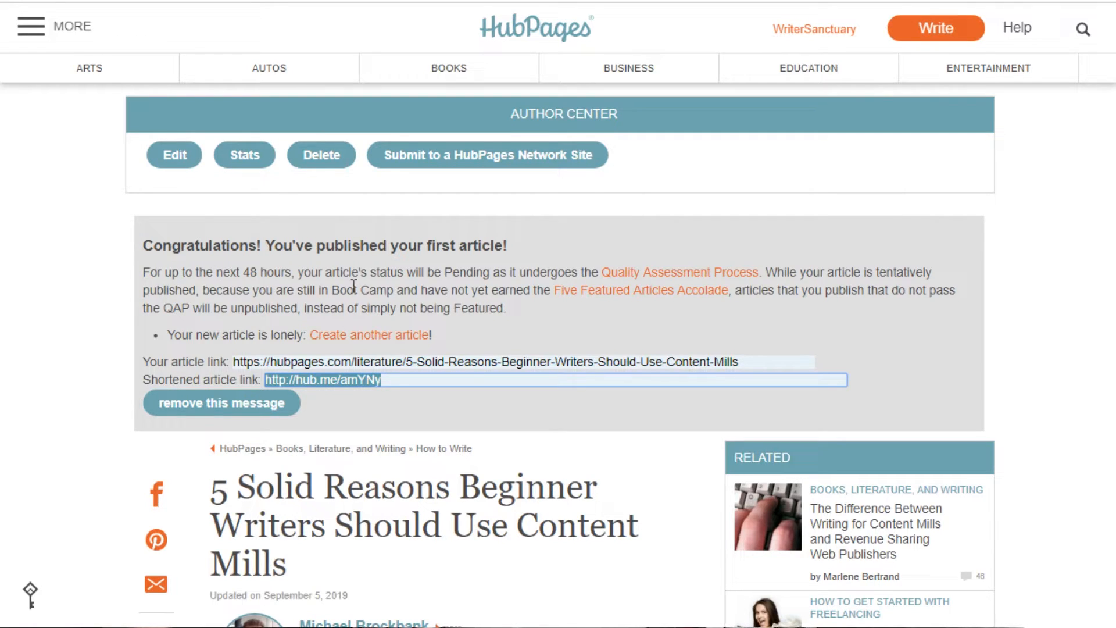
Step: Look through the live article's sections, photos and closing text once more, ending back at the author options
{"action": "scroll", "coordinate": [482, 336], "scroll_direction": "down", "scroll_amount": 15}
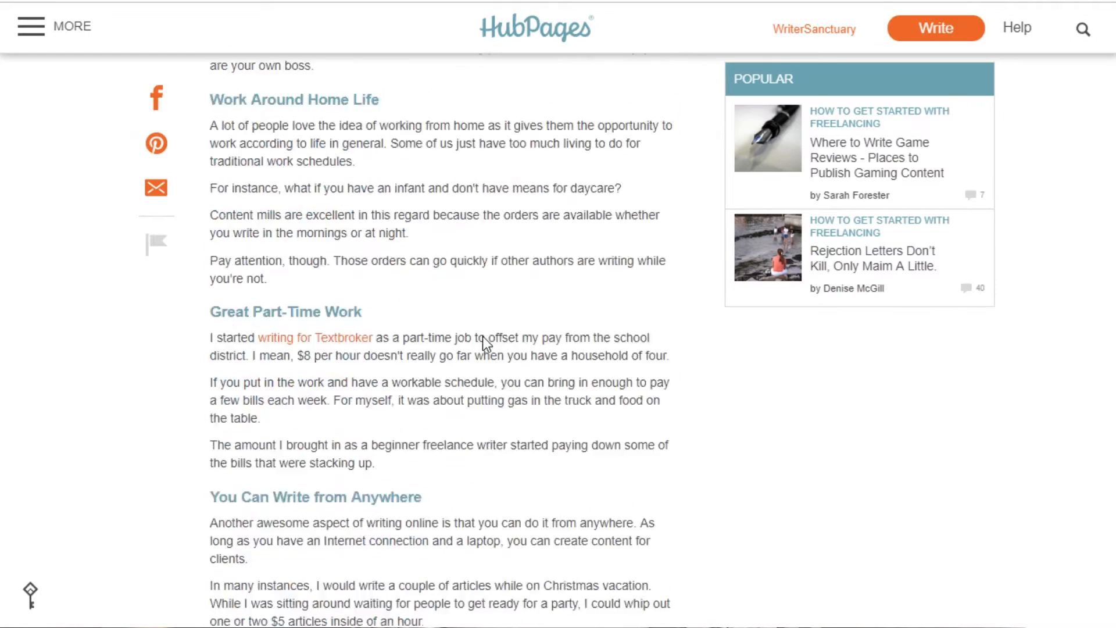
{"action": "scroll", "coordinate": [482, 335], "scroll_direction": "down", "scroll_amount": 20}
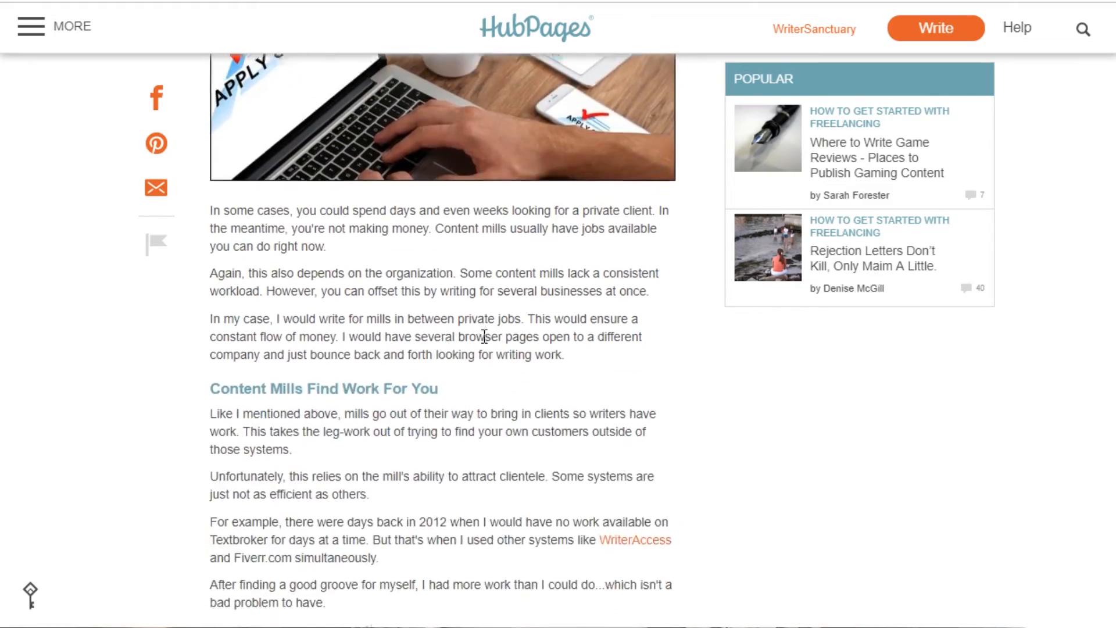
{"action": "scroll", "coordinate": [482, 336], "scroll_direction": "down", "scroll_amount": 20}
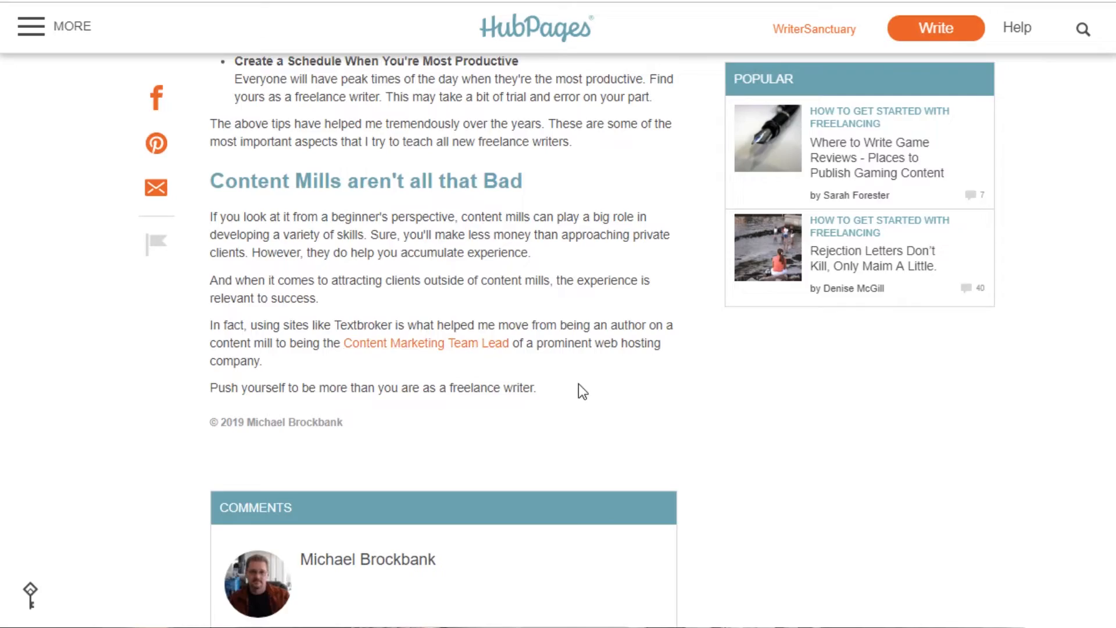
{"action": "scroll", "coordinate": [578, 384], "scroll_direction": "down", "scroll_amount": 5}
{"action": "scroll", "coordinate": [578, 384], "scroll_direction": "up", "scroll_amount": 8}
{"action": "scroll", "coordinate": [580, 384], "scroll_direction": "up", "scroll_amount": 20}
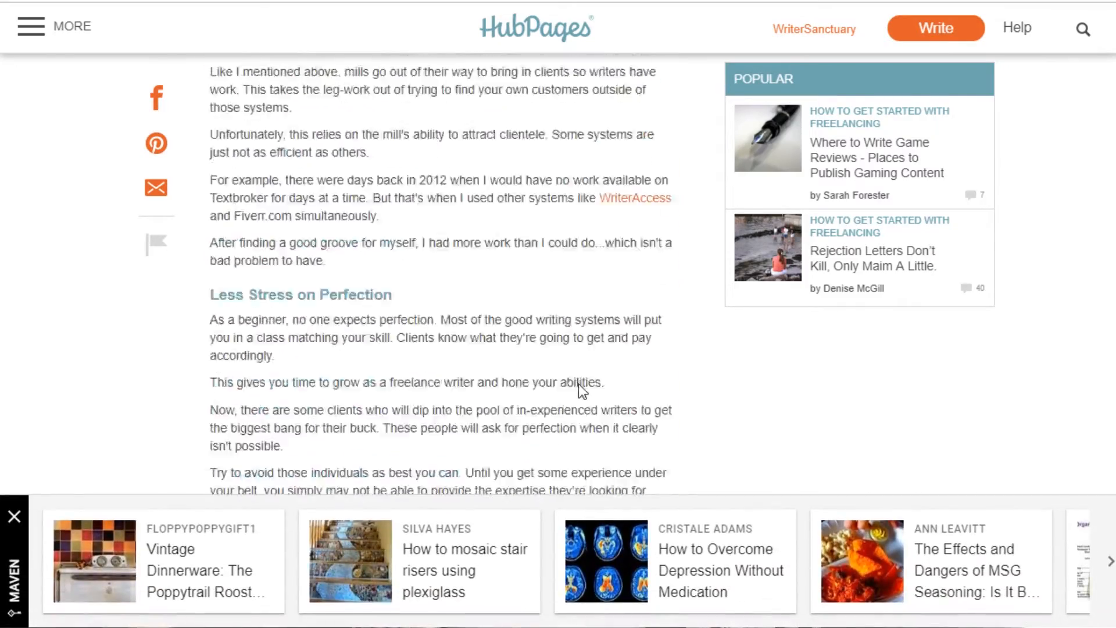
{"action": "scroll", "coordinate": [579, 384], "scroll_direction": "up", "scroll_amount": 20}
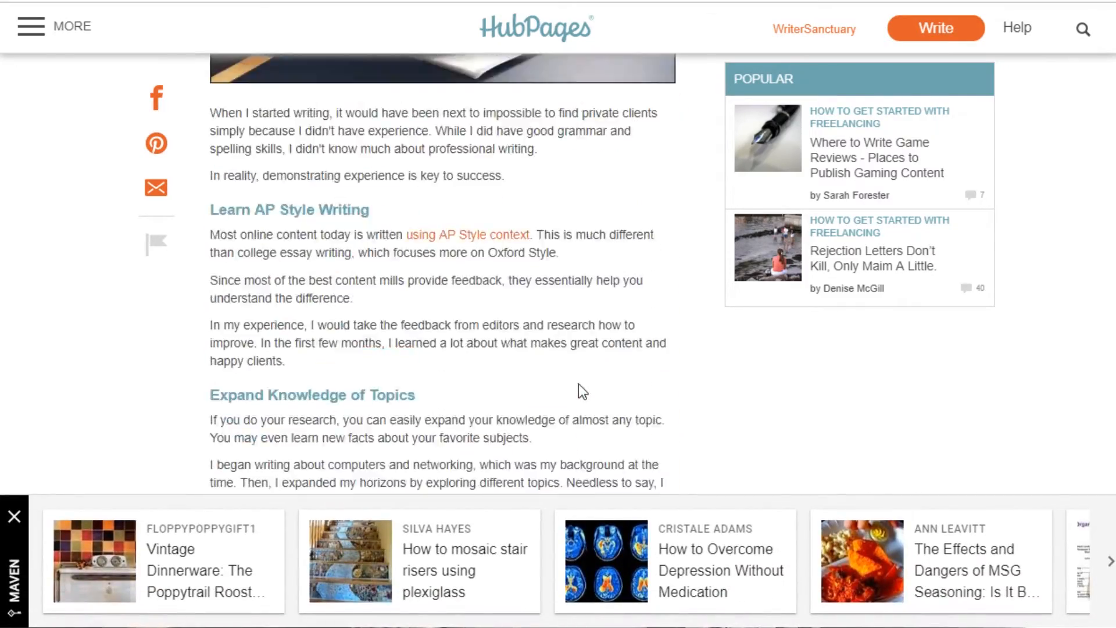
{"action": "scroll", "coordinate": [580, 385], "scroll_direction": "up", "scroll_amount": 2}
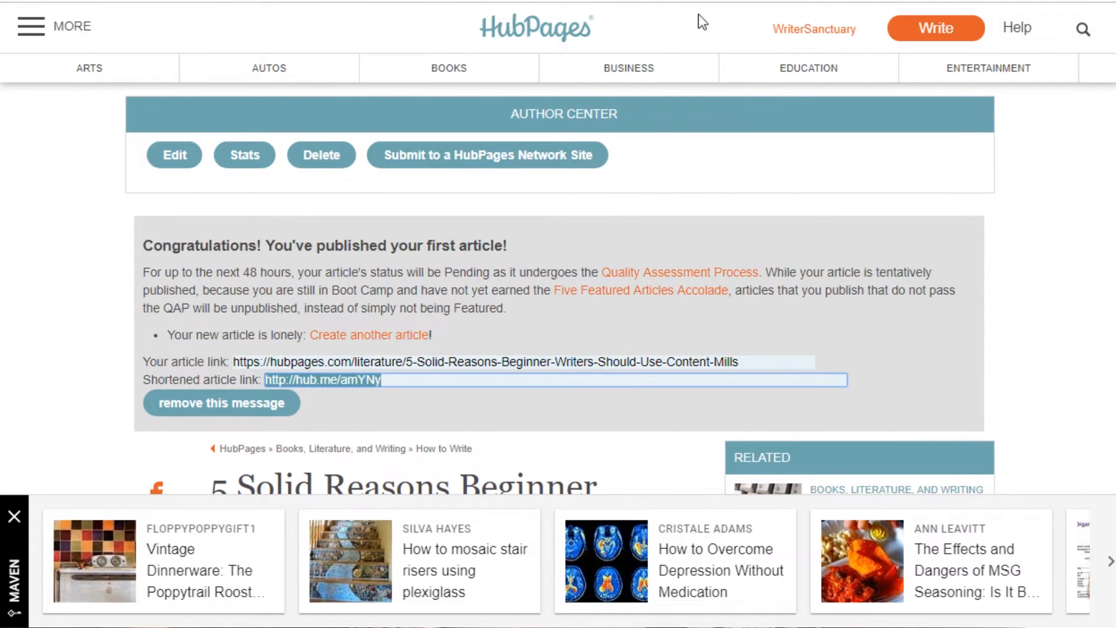